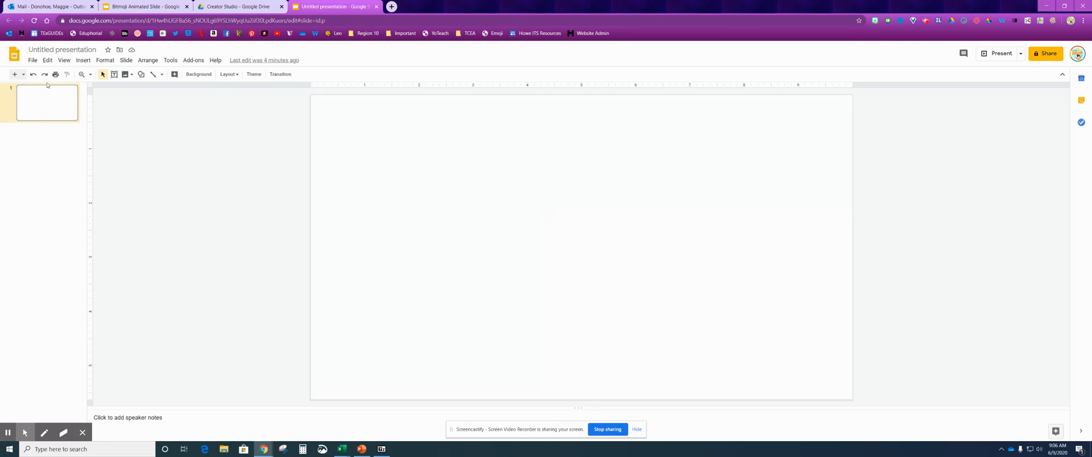
# Step: Set the presentation's page size to a custom 1000 × 250 pixels and apply it
pyautogui.click(33, 61)
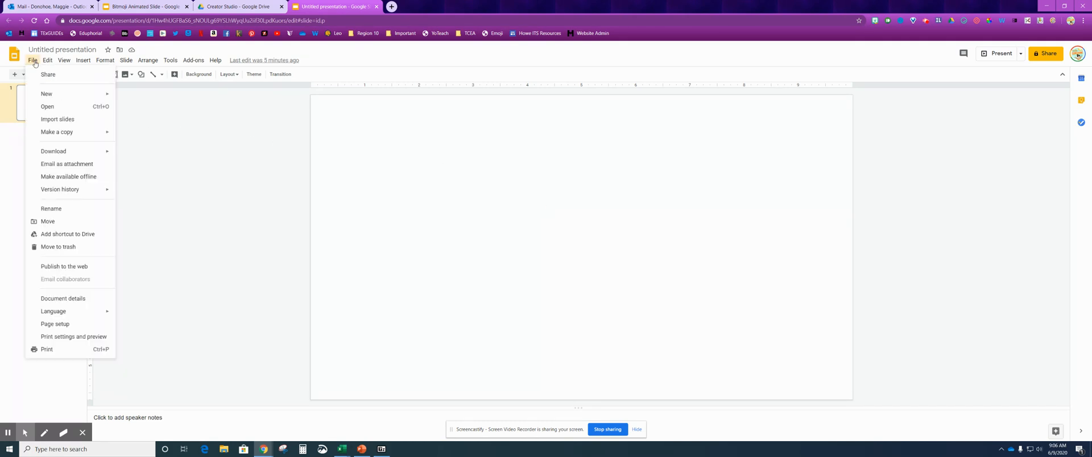
pyautogui.click(60, 324)
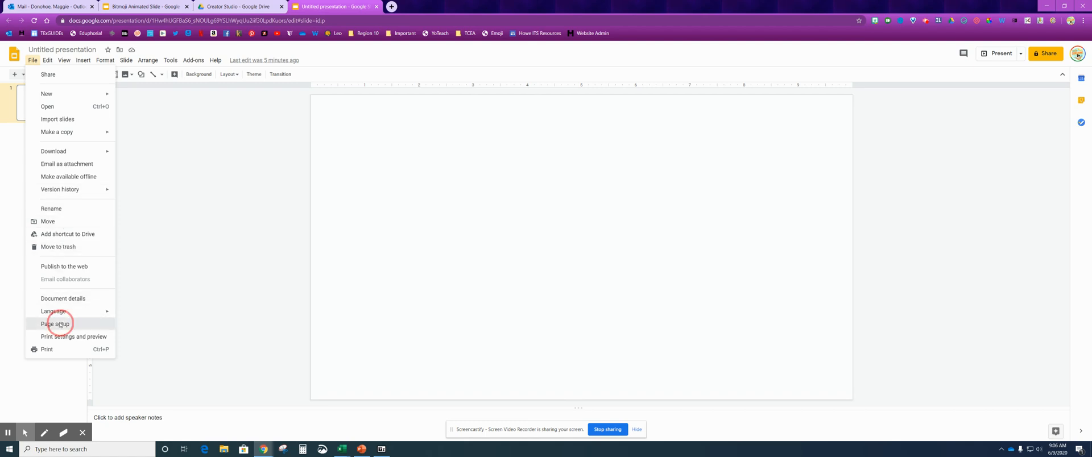
pyautogui.click(524, 233)
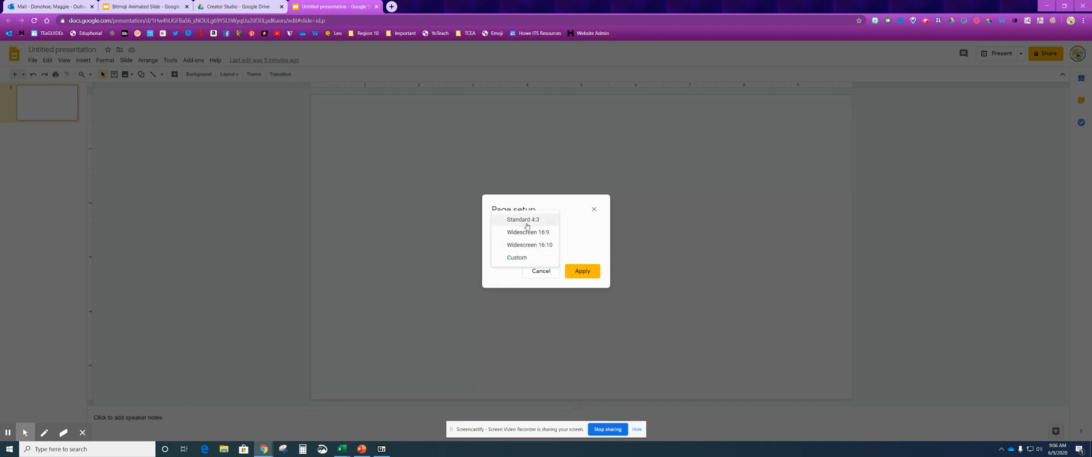
pyautogui.click(516, 259)
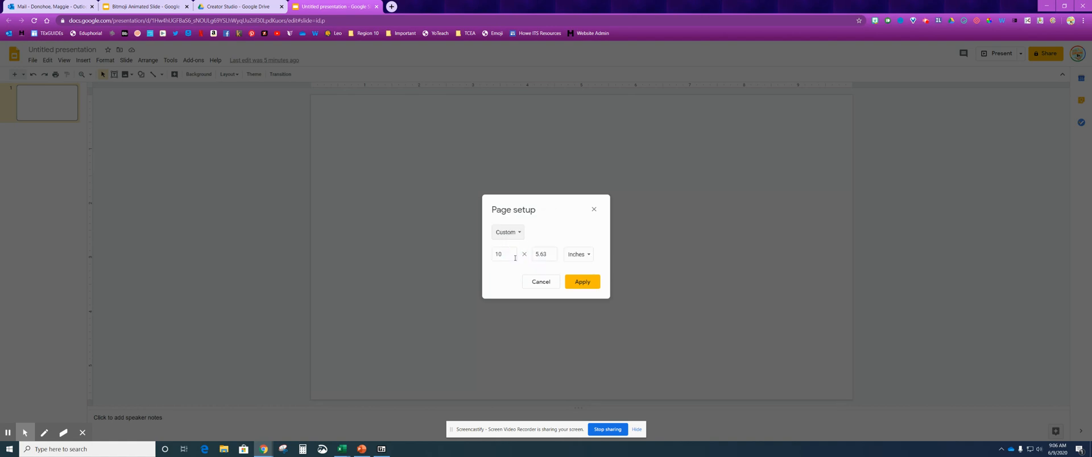
pyautogui.click(582, 257)
pyautogui.click(586, 293)
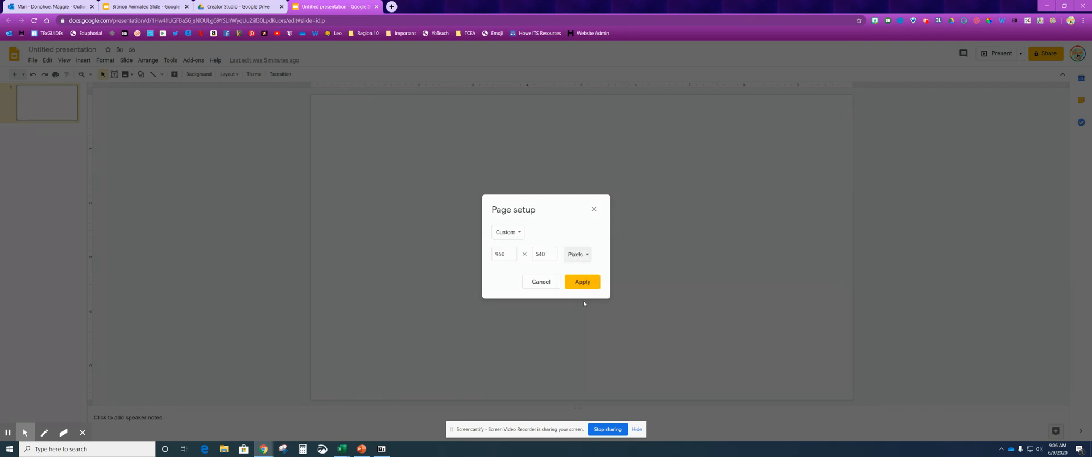
pyautogui.moveTo(509, 254); pyautogui.dragTo(490, 256)
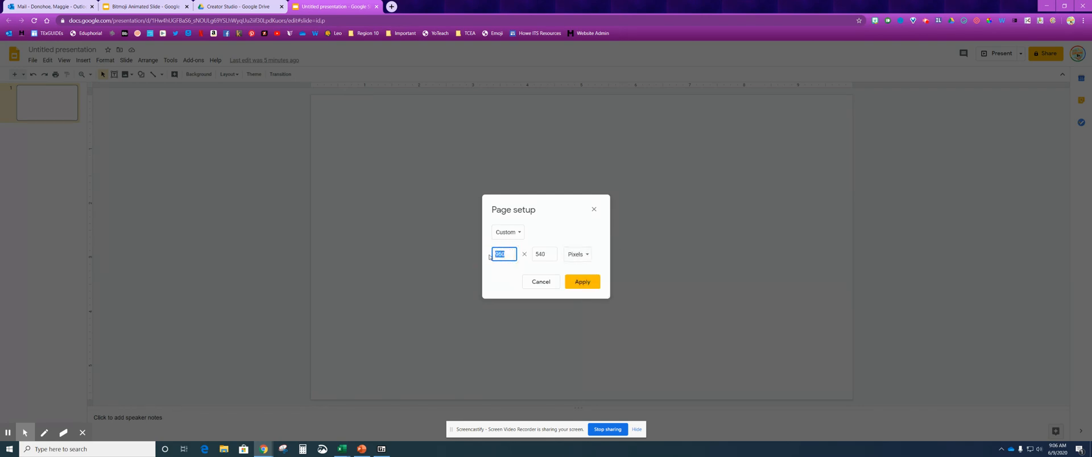
pyautogui.write('1')
pyautogui.moveTo(541, 255); pyautogui.dragTo(532, 255)
pyautogui.write('250')
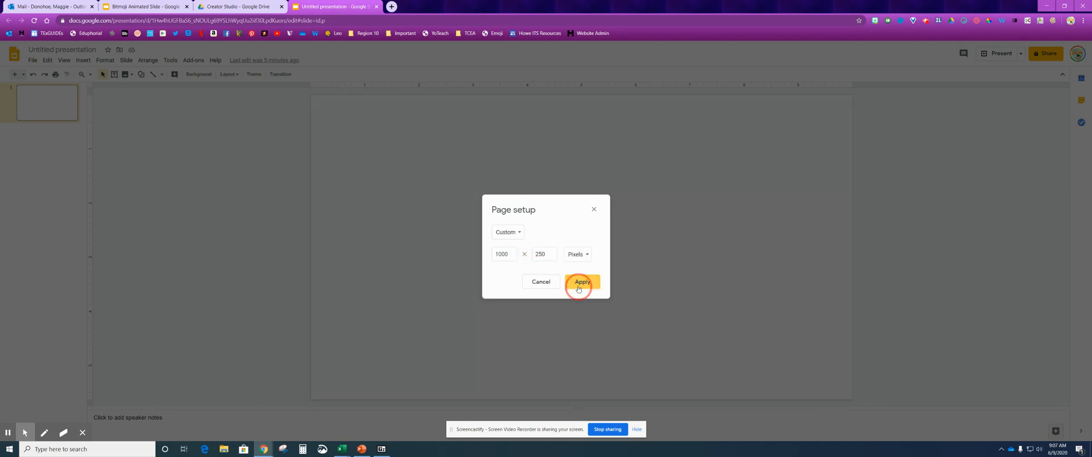
pyautogui.click(578, 285)
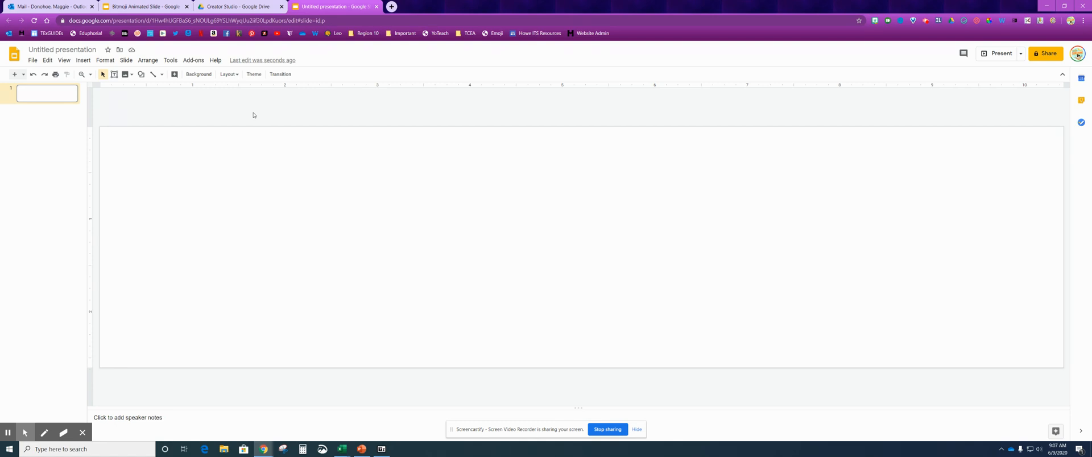
# Step: Search the web for images of "wall floor" to insert into the slide
pyautogui.click(83, 61)
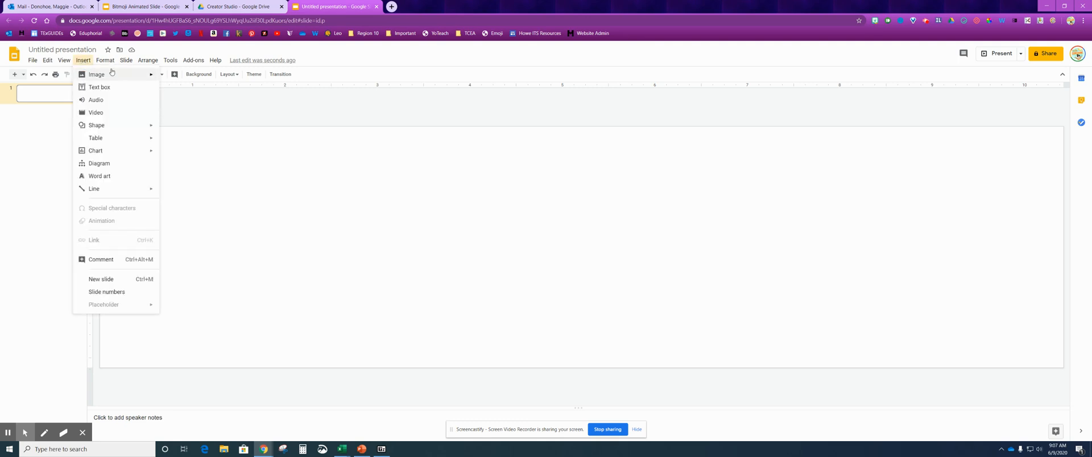
pyautogui.moveTo(112, 75)
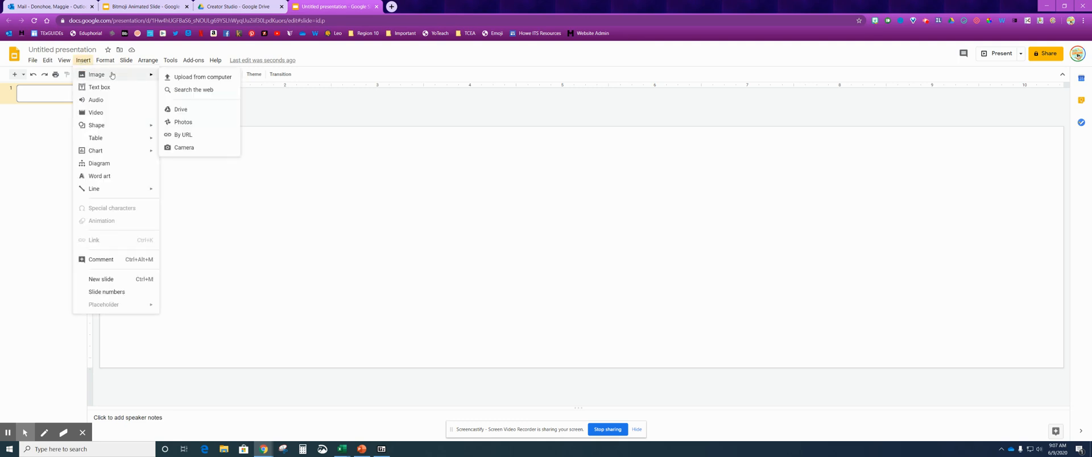
pyautogui.click(193, 89)
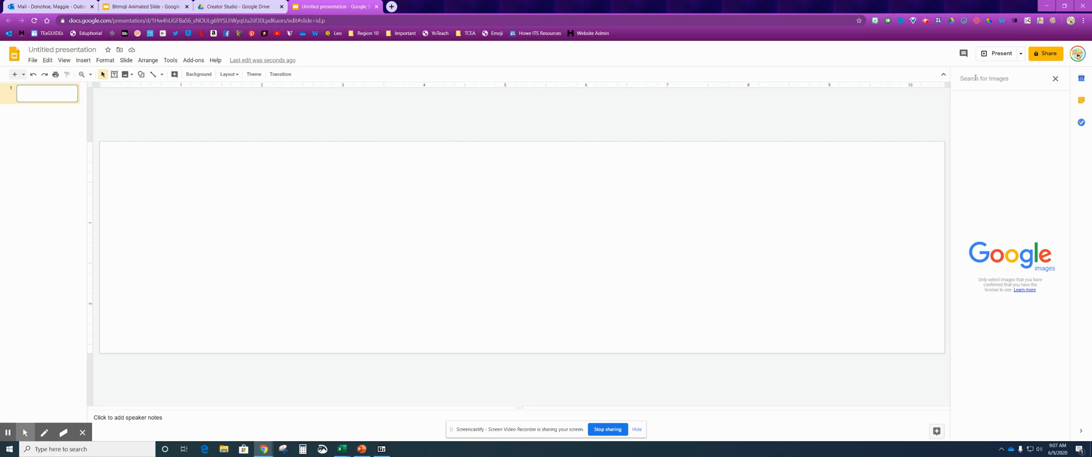
pyautogui.write('wa')
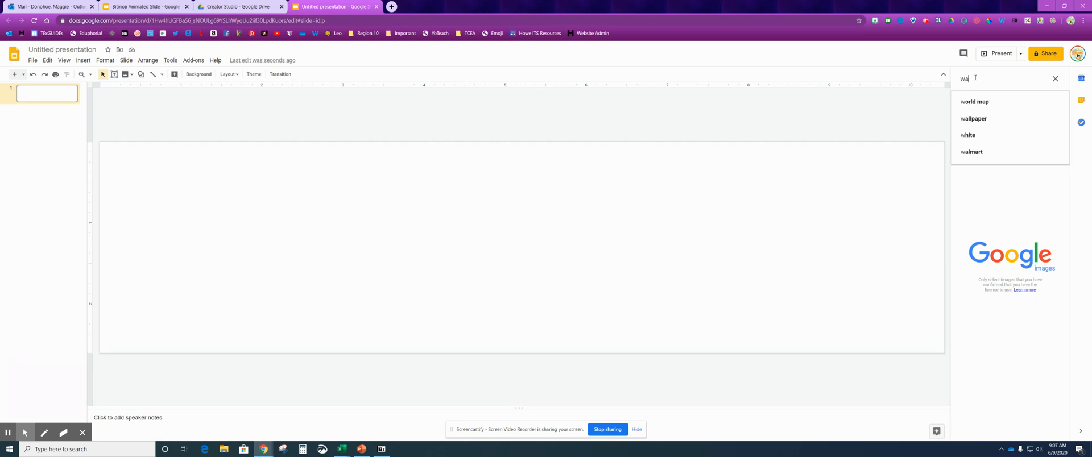
pyautogui.write('ll floor')
pyautogui.press('Return')
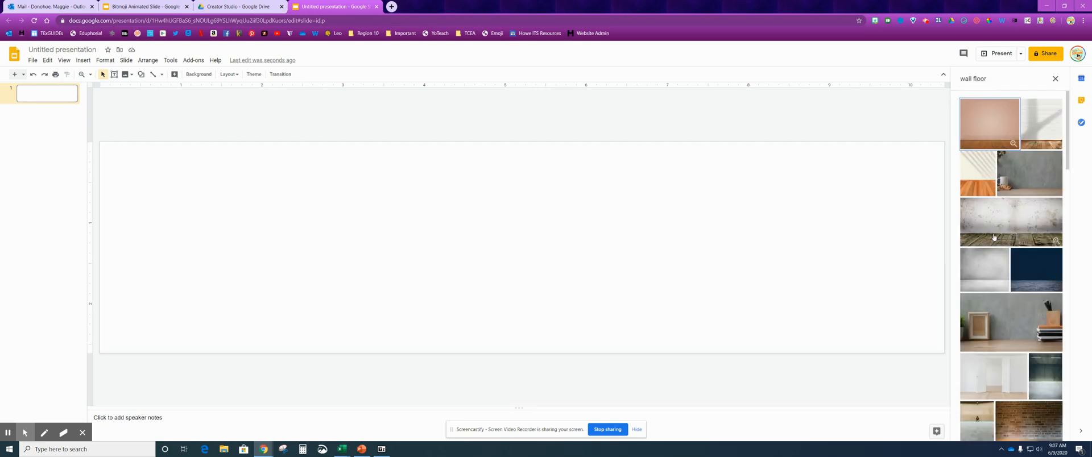
# Step: Browse the image results and insert the picture of a pinkish-tan wall with a wooden floor
pyautogui.scroll(-4, 1012, 228)
pyautogui.scroll(-4, 1002, 242)
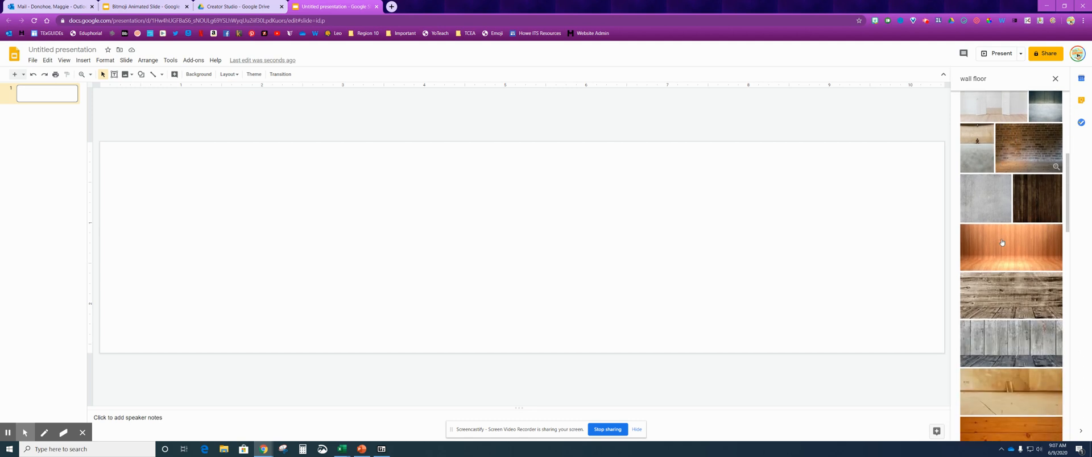
pyautogui.scroll(8, 1004, 296)
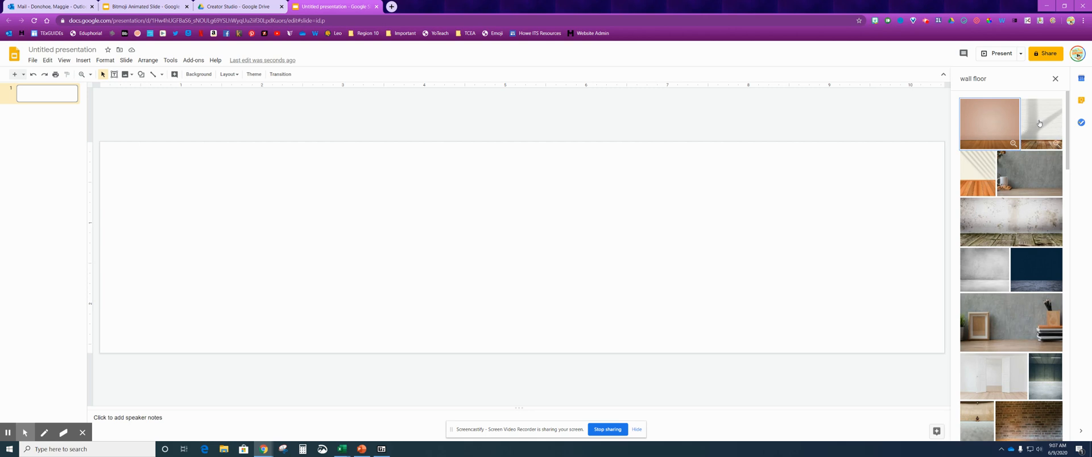
pyautogui.scroll(-1, 1013, 207)
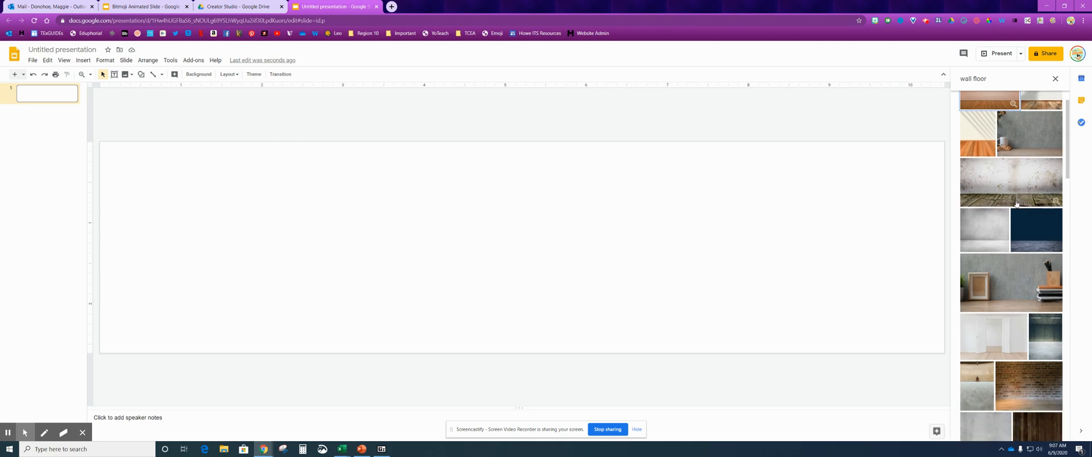
pyautogui.scroll(-2, 1011, 209)
pyautogui.scroll(-2, 1012, 209)
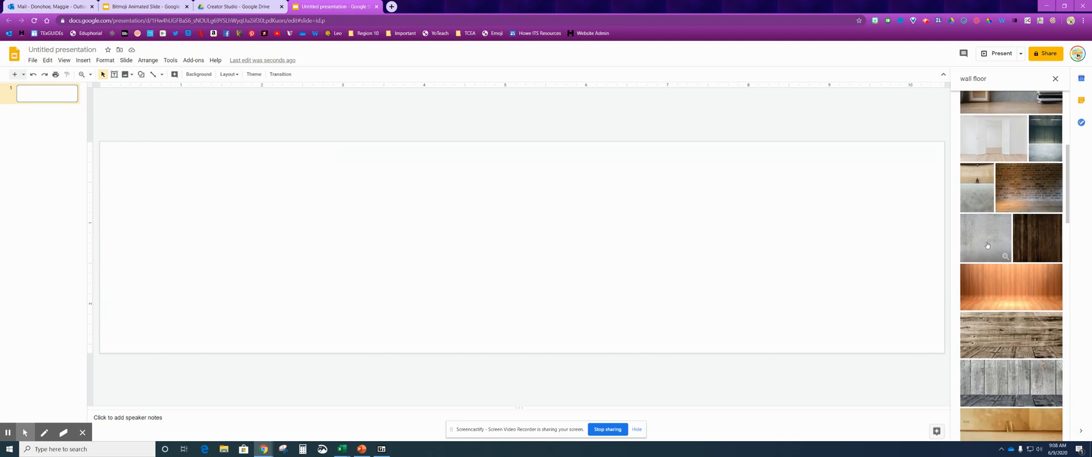
pyautogui.scroll(1, 988, 245)
pyautogui.scroll(3, 987, 246)
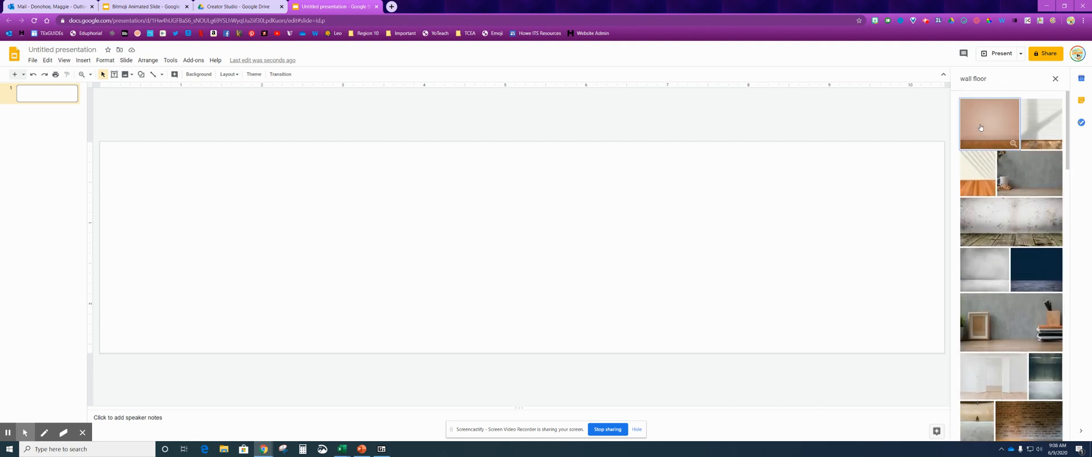
pyautogui.click(987, 122)
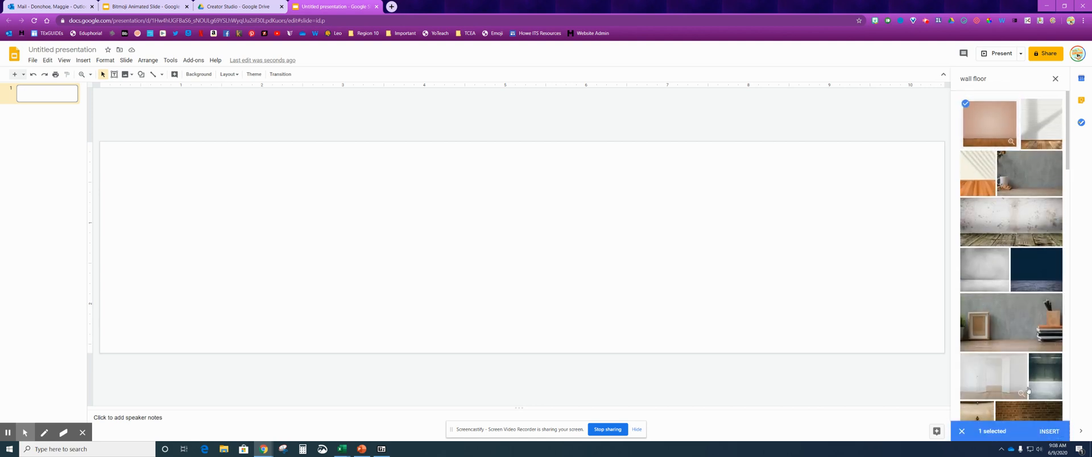
pyautogui.click(1049, 433)
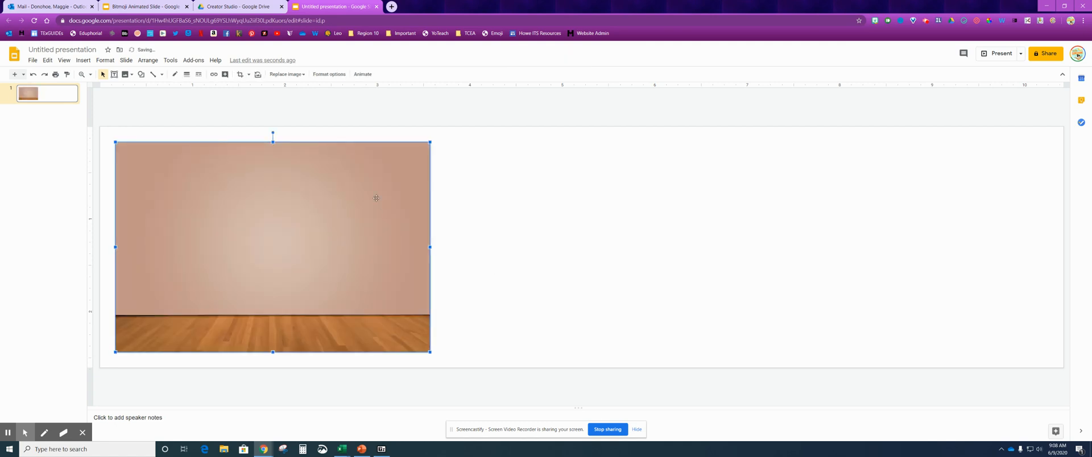
# Step: Stretch the wall-and-floor picture to all four edges of the slide so it covers the whole page
pyautogui.moveTo(430, 142); pyautogui.dragTo(453, 126)
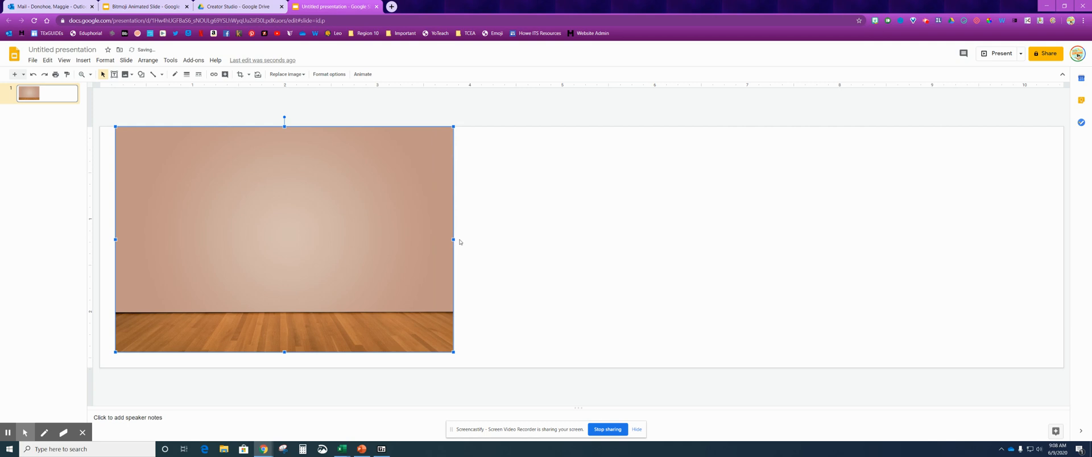
pyautogui.moveTo(453, 240); pyautogui.dragTo(1061, 237)
pyautogui.moveTo(589, 353); pyautogui.dragTo(589, 368)
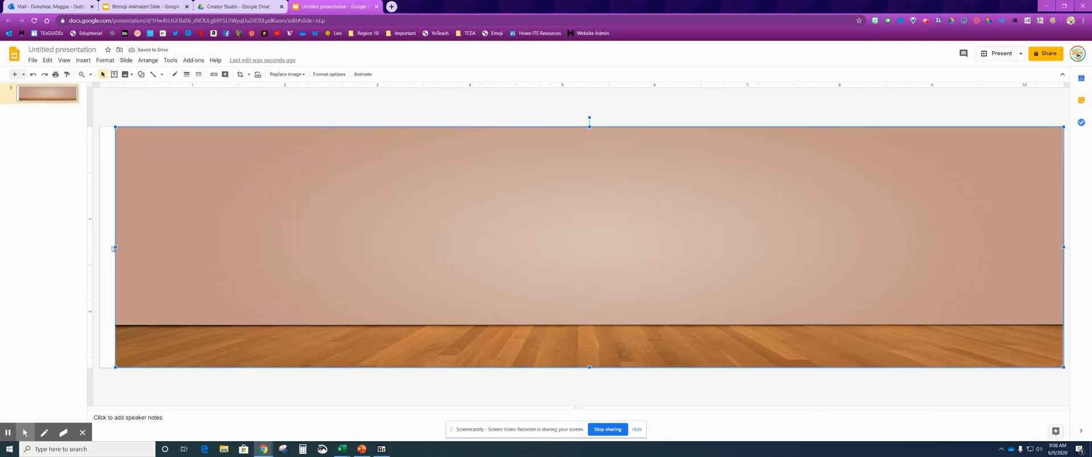
pyautogui.moveTo(113, 247); pyautogui.dragTo(100, 247)
pyautogui.rightClick(886, 21)
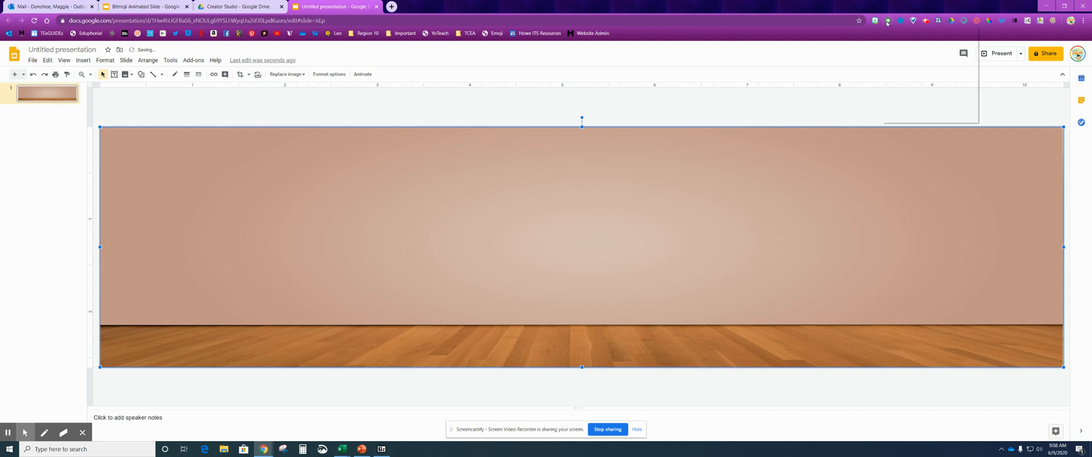
pyautogui.click(900, 47)
pyautogui.click(734, 404)
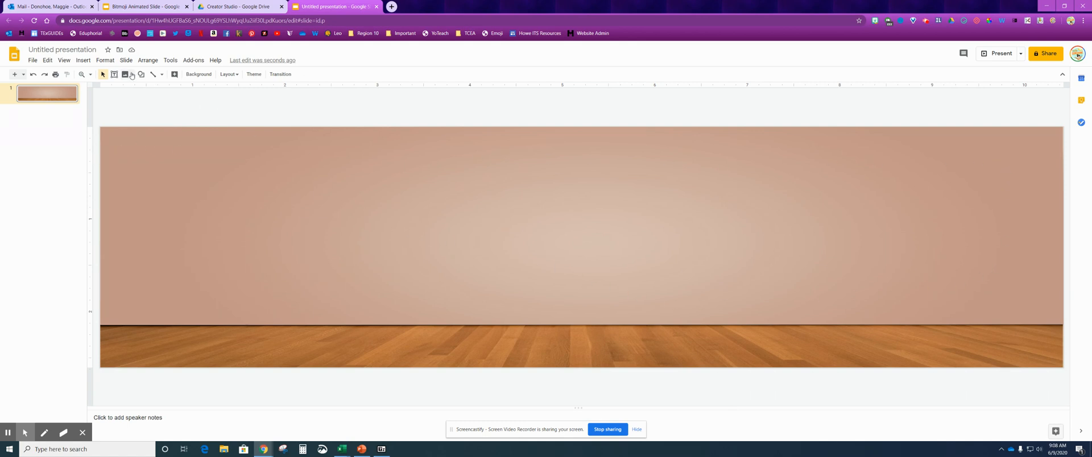
# Step: Draw a rectangle over the entire wall area above the wooden floor, fitting its edges to the slide's top and sides
pyautogui.click(82, 61)
pyautogui.moveTo(139, 128)
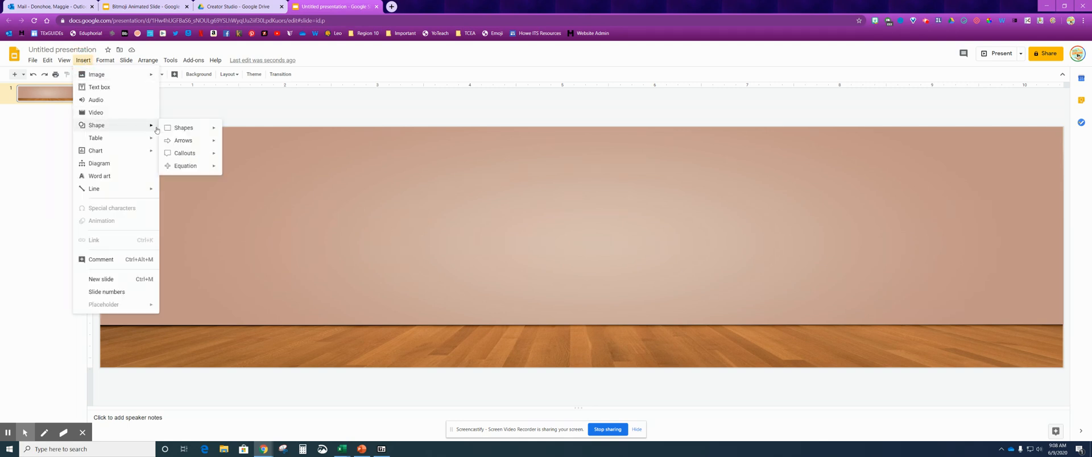
pyautogui.moveTo(191, 132)
pyautogui.click(228, 131)
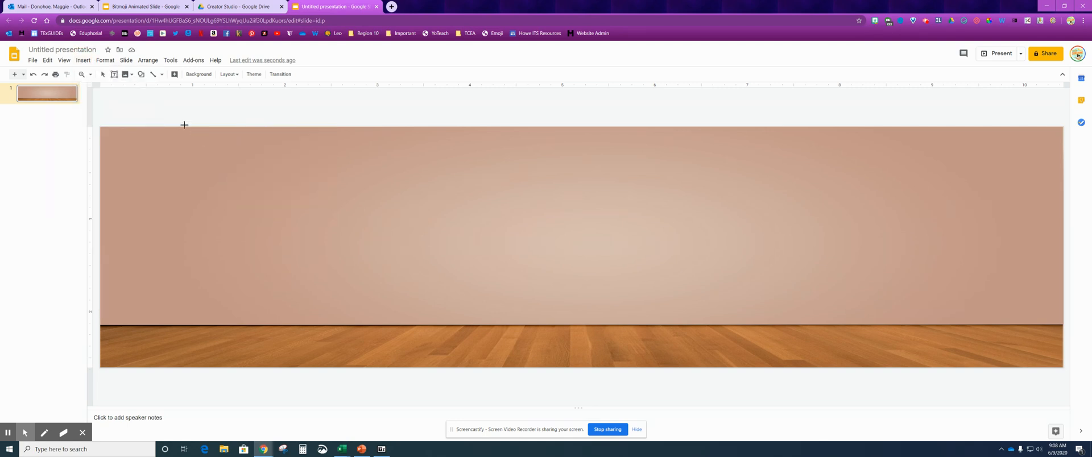
pyautogui.moveTo(101, 126); pyautogui.dragTo(1061, 324)
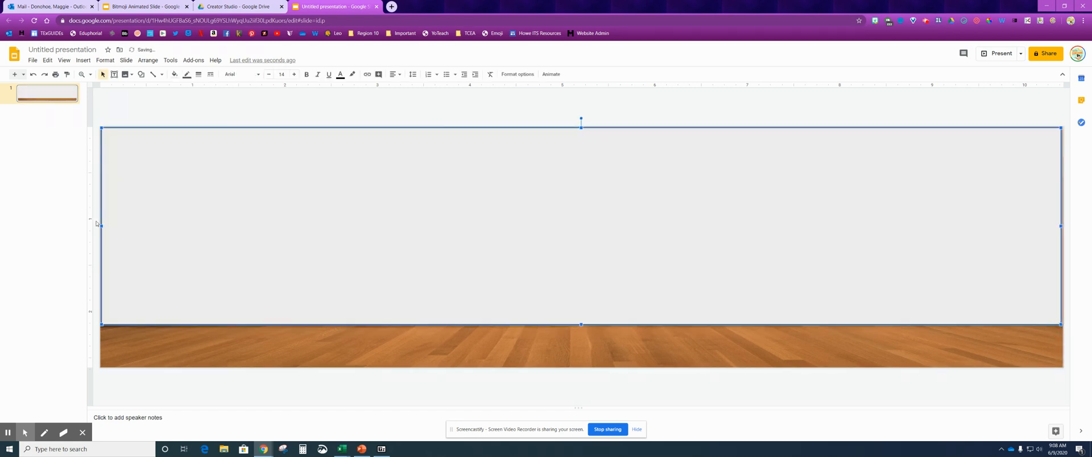
pyautogui.moveTo(103, 227); pyautogui.dragTo(101, 226)
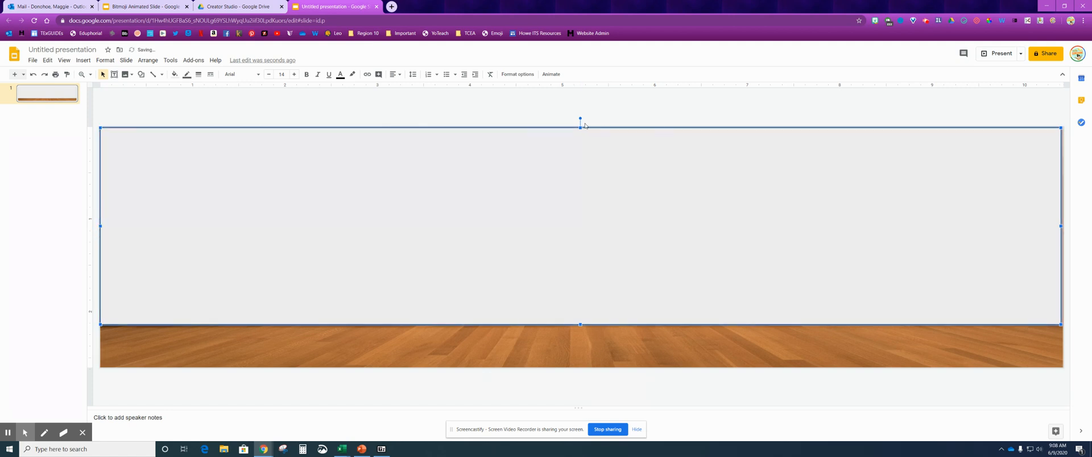
pyautogui.moveTo(581, 127); pyautogui.dragTo(581, 126)
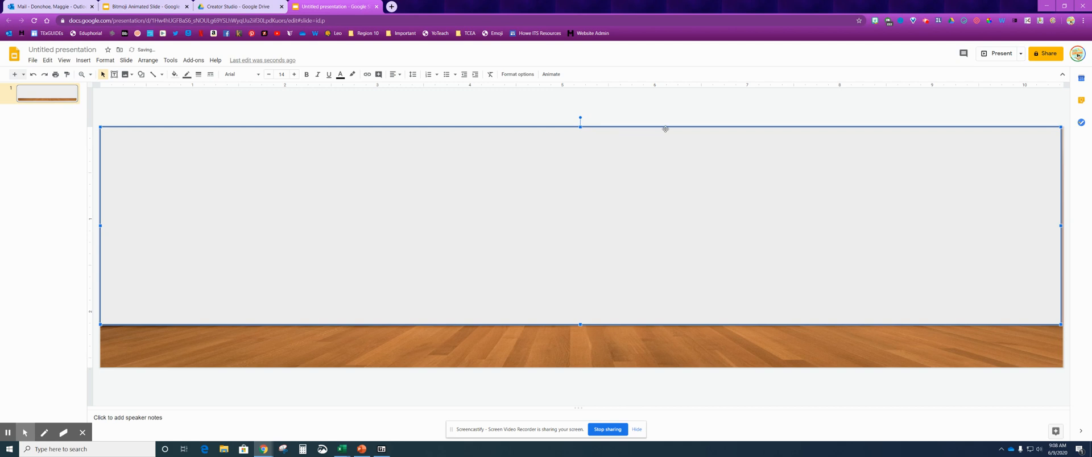
pyautogui.moveTo(1062, 227); pyautogui.dragTo(1064, 227)
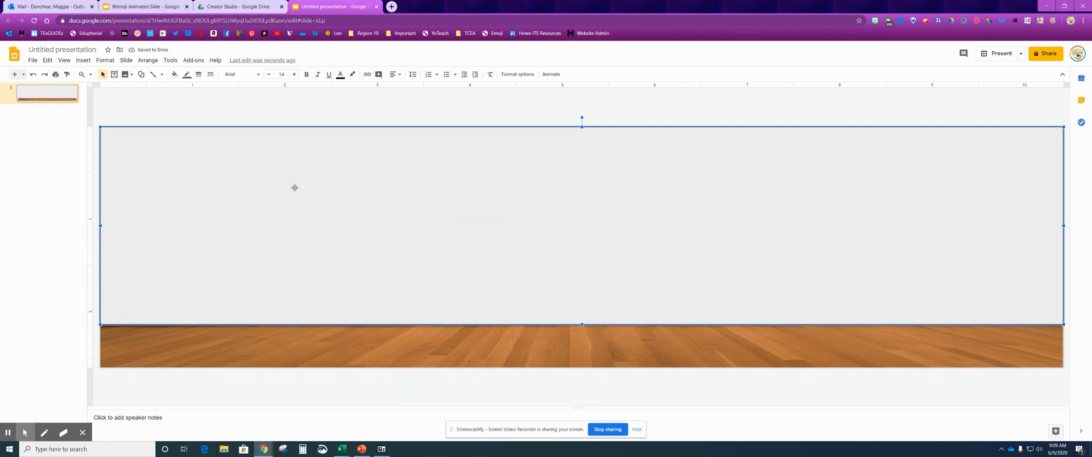
# Step: Try orange, teal and light orange fill colors on the rectangle covering the wall
pyautogui.click(175, 74)
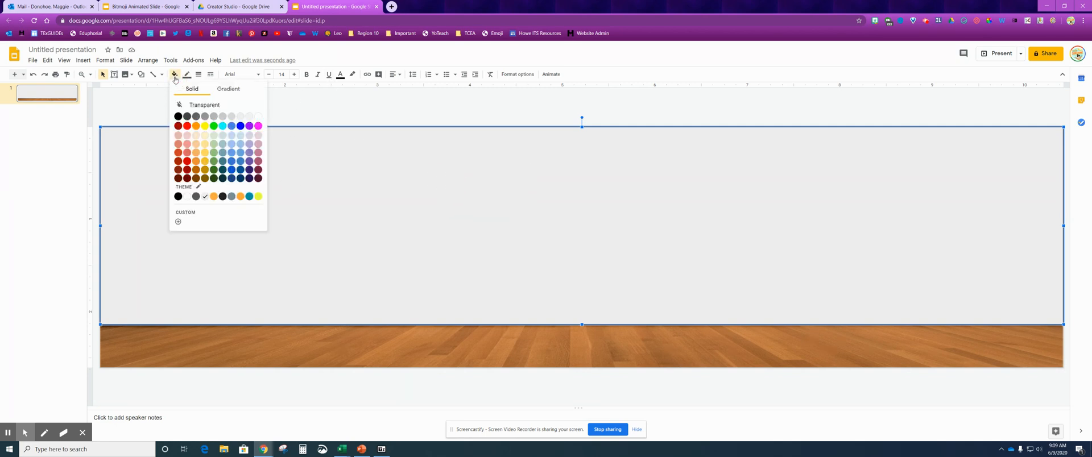
pyautogui.click(197, 126)
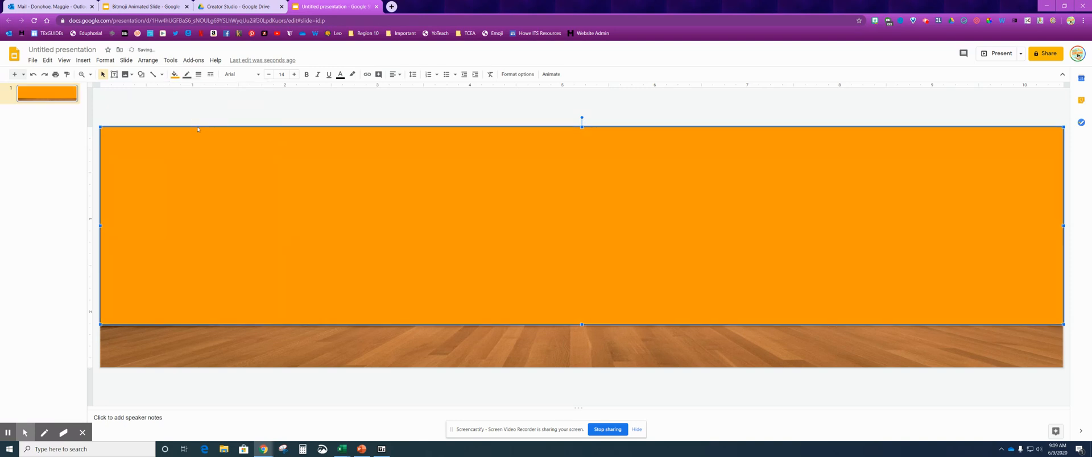
pyautogui.click(175, 74)
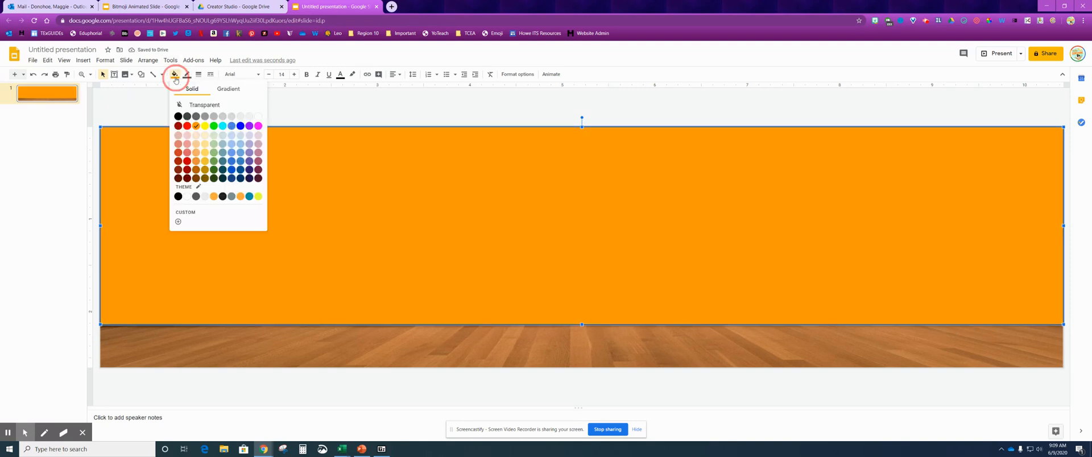
pyautogui.click(249, 198)
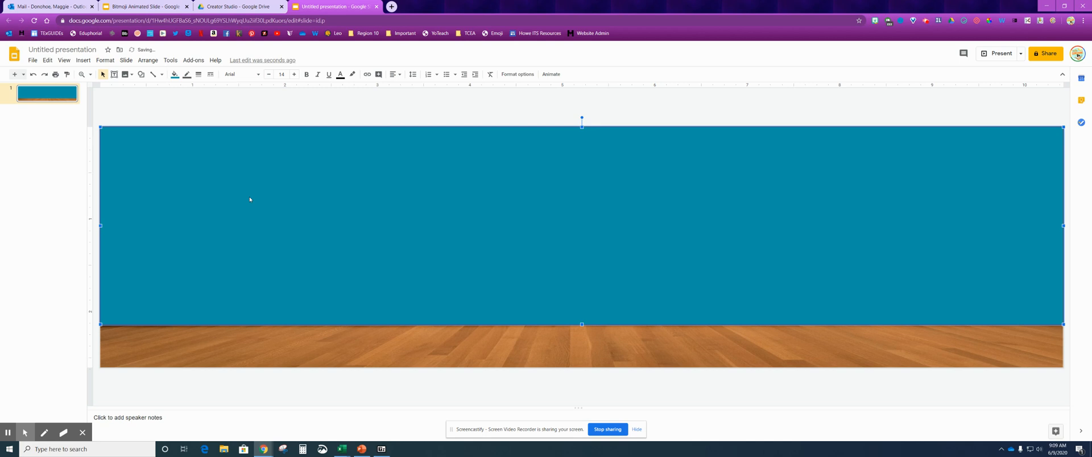
pyautogui.click(174, 75)
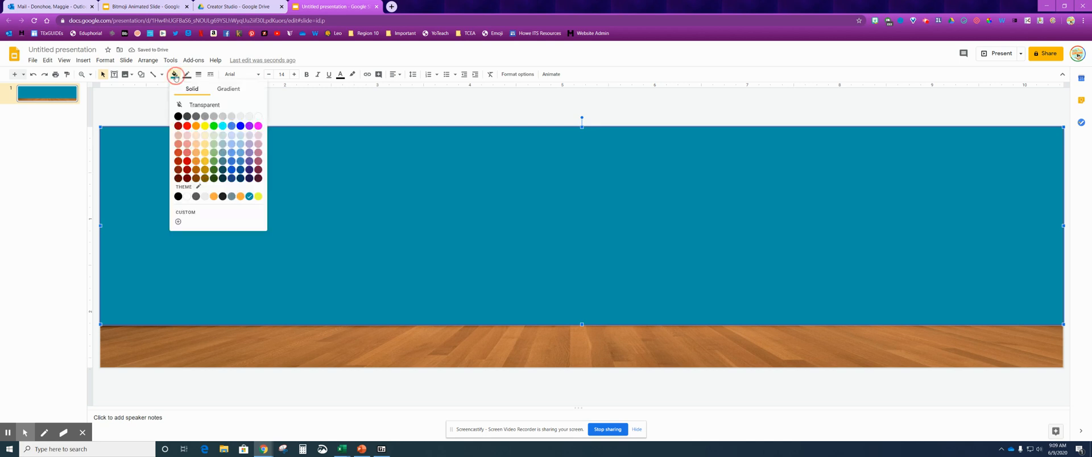
pyautogui.click(241, 196)
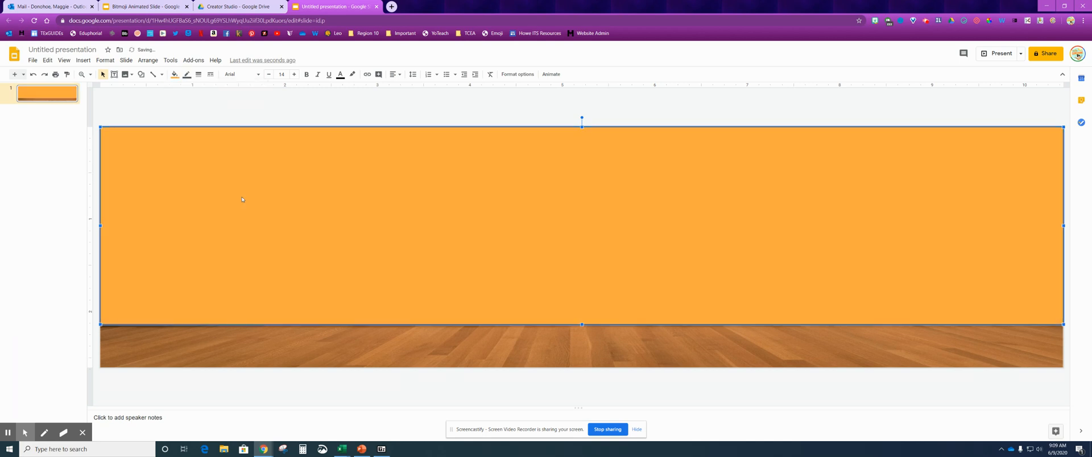
# Step: Fill the wall rectangle with the theme's teal and extend its lower edge slightly to meet the wooden floor
pyautogui.click(175, 74)
pyautogui.click(250, 196)
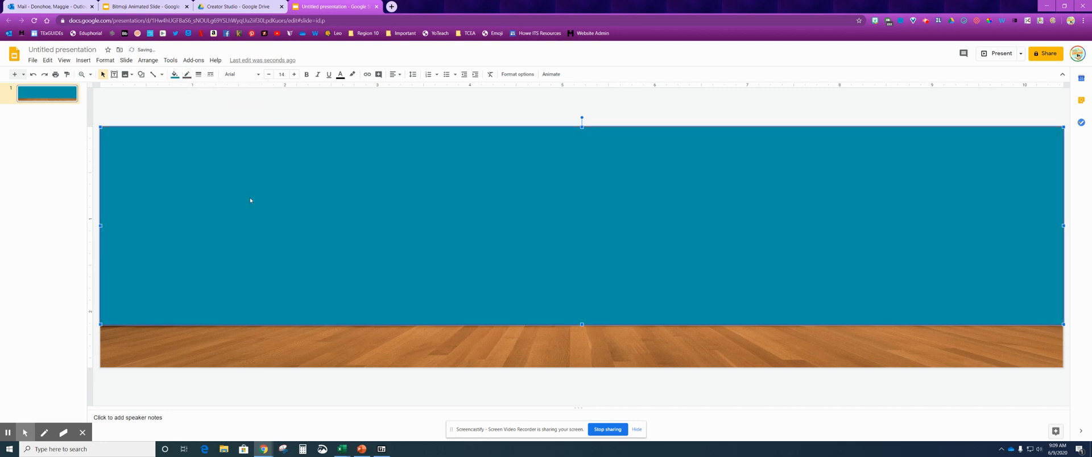
pyautogui.click(582, 325)
pyautogui.moveTo(583, 327); pyautogui.dragTo(583, 329)
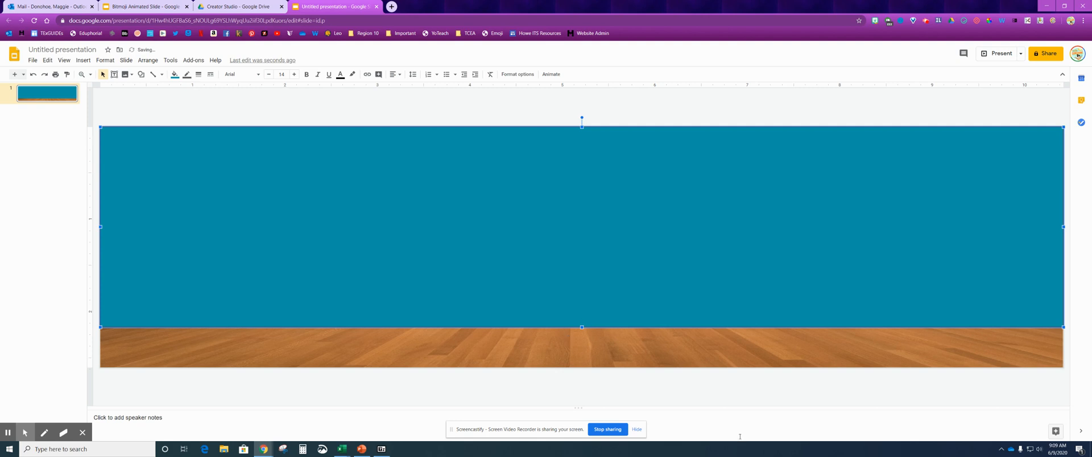
pyautogui.click(751, 404)
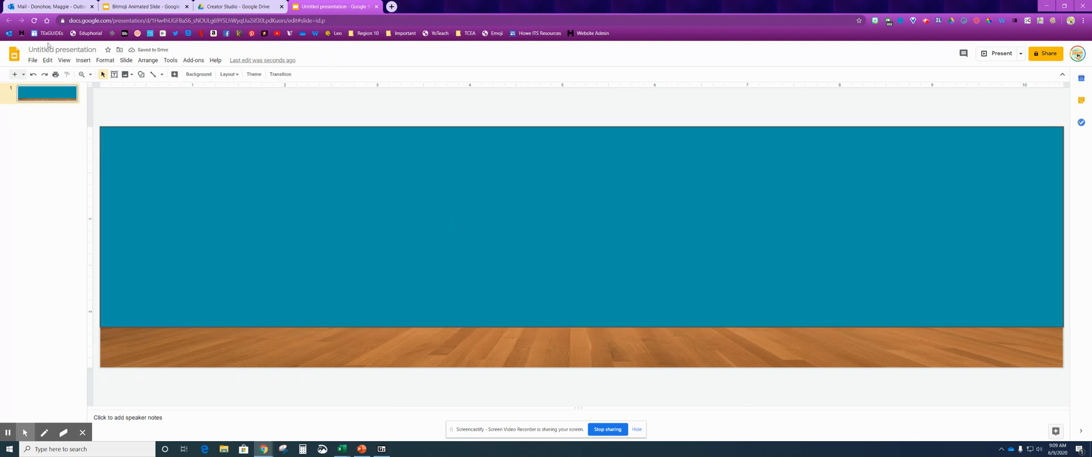
# Step: Search the web for images of "transparent couch" to insert into the slide
pyautogui.click(81, 63)
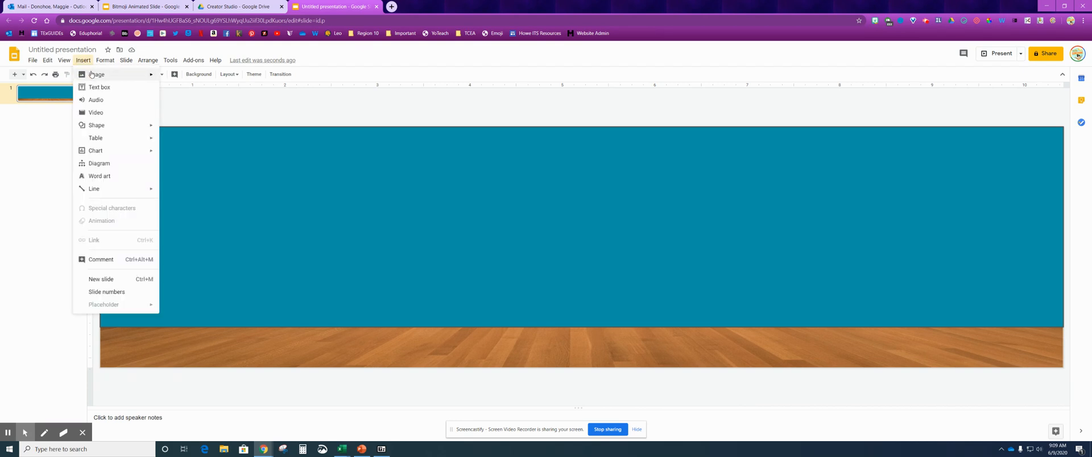
pyautogui.moveTo(96, 77)
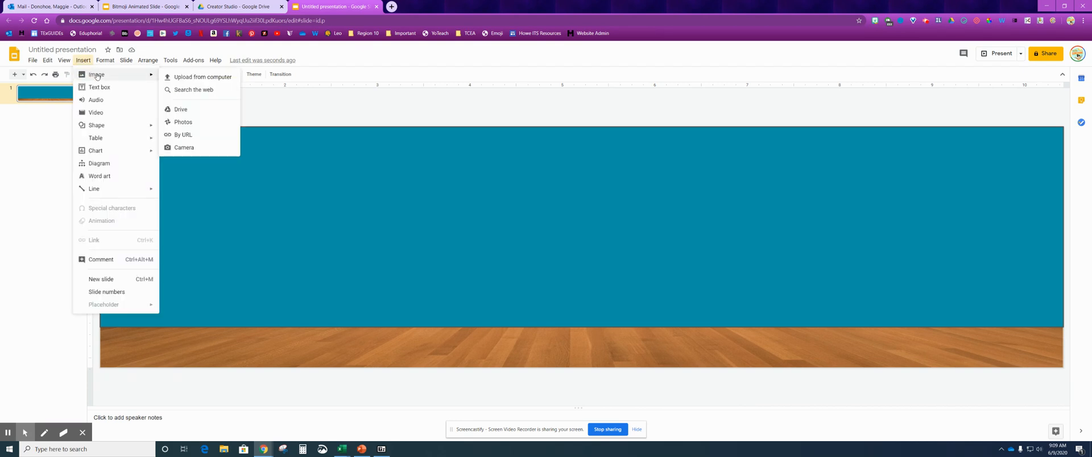
pyautogui.click(177, 91)
pyautogui.moveTo(1001, 79); pyautogui.dragTo(953, 77)
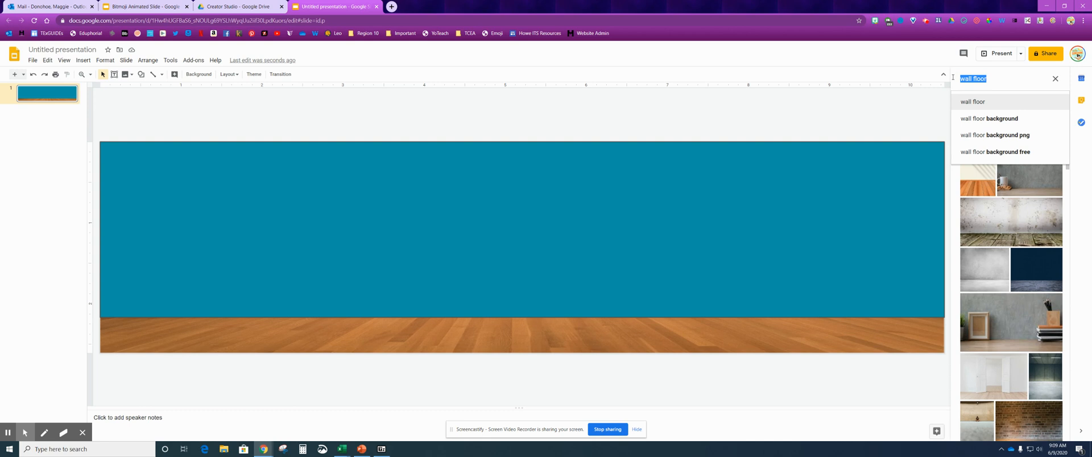
pyautogui.write('transparent')
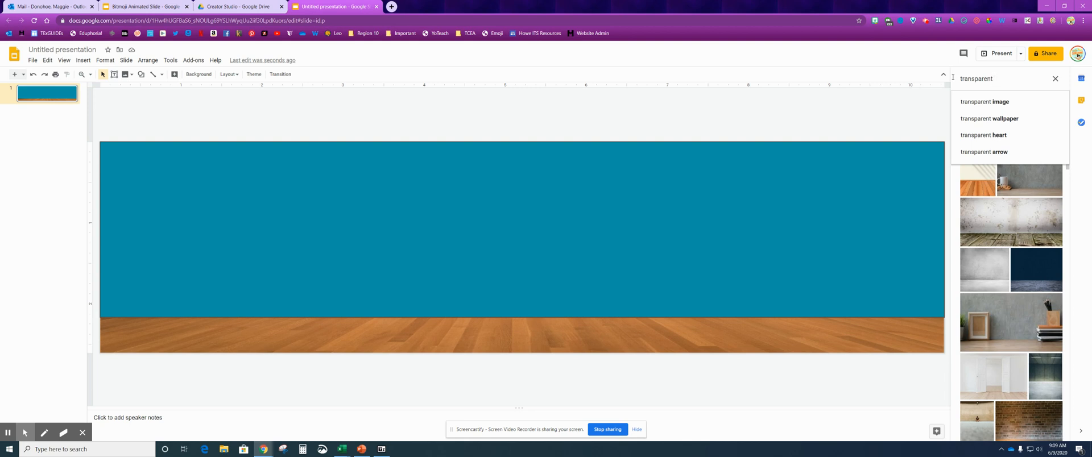
pyautogui.write('couch')
pyautogui.press('Return')
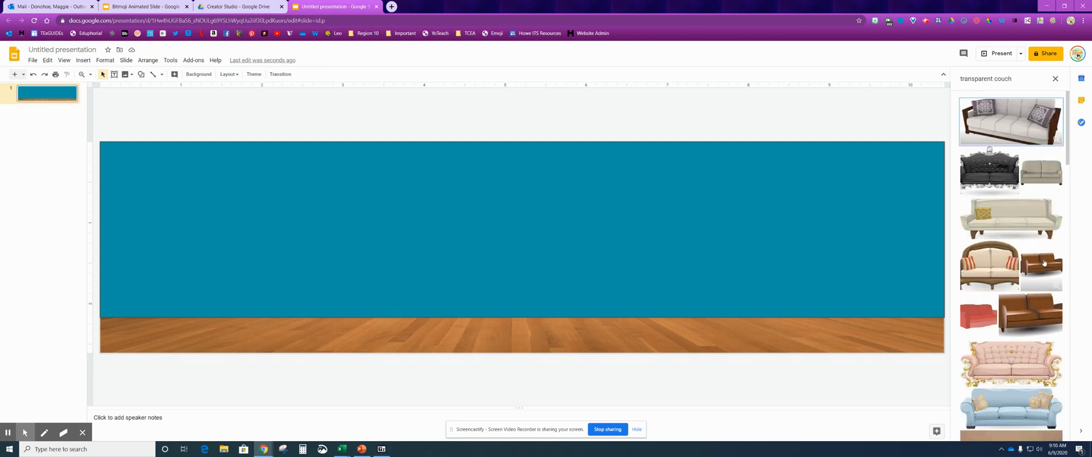
# Step: Browse the couch results and insert the small picture of a brown leather two-seat couch
pyautogui.scroll(-3, 1044, 262)
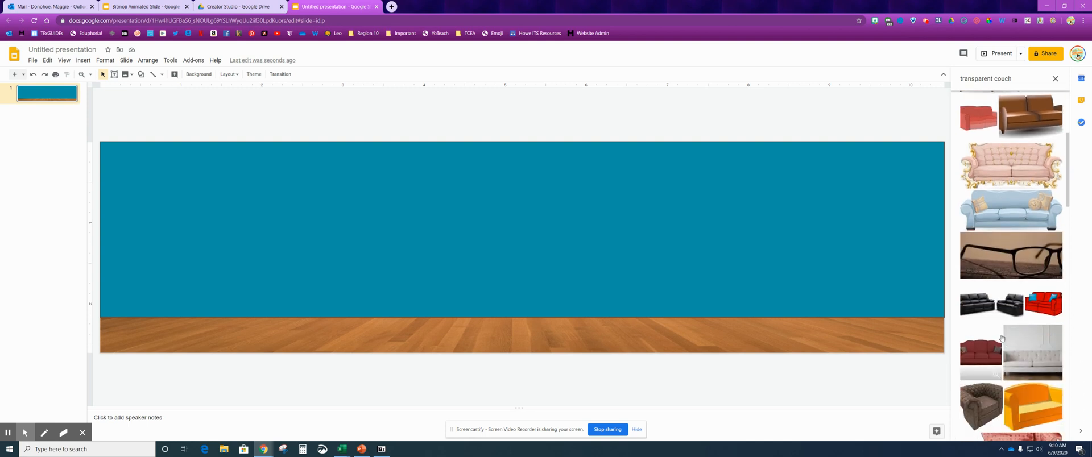
pyautogui.scroll(2, 1002, 339)
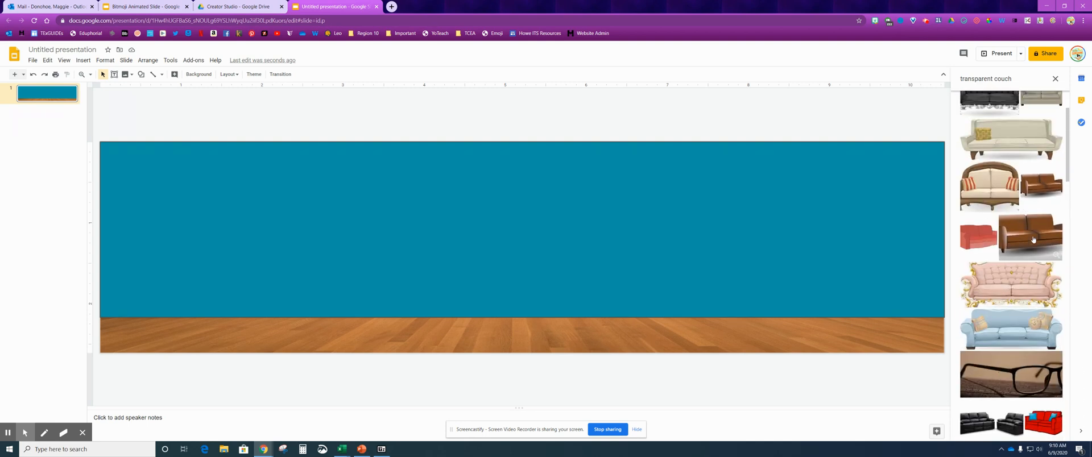
pyautogui.click(1036, 188)
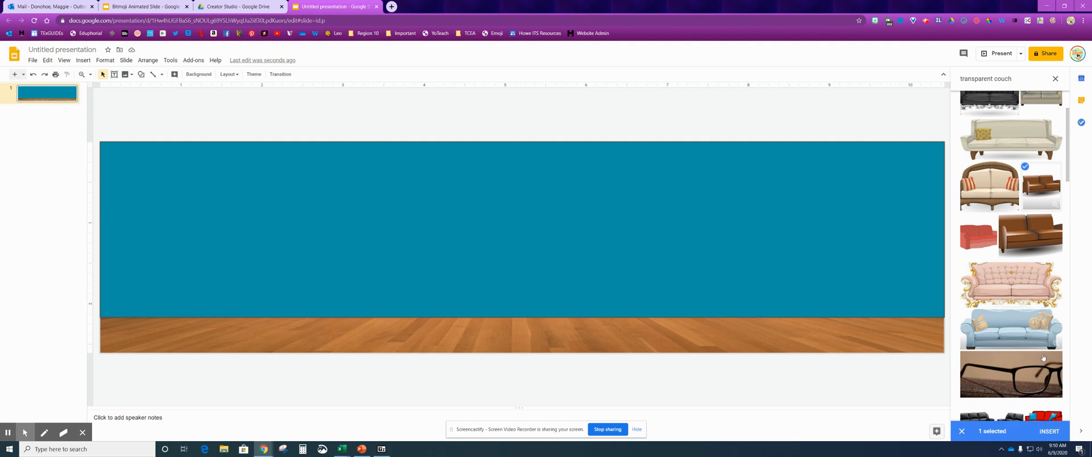
pyautogui.click(1037, 431)
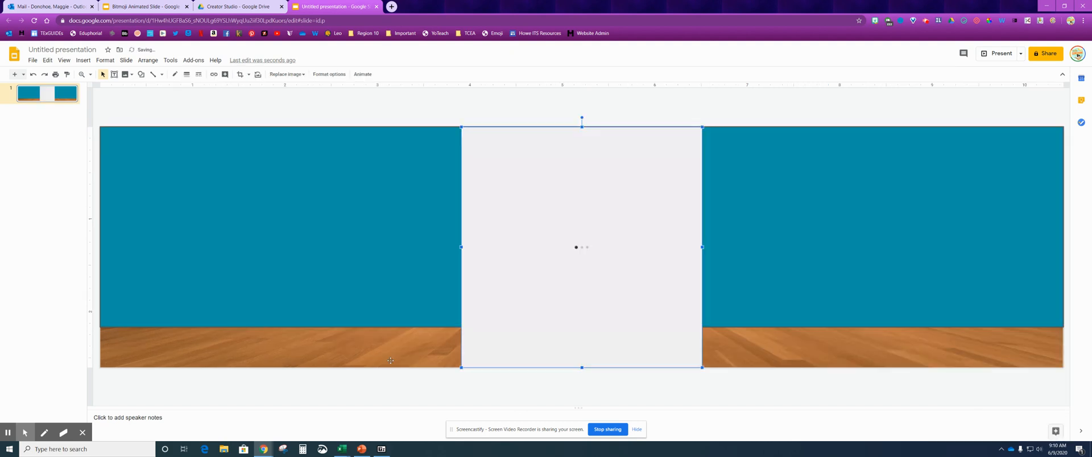
# Step: Move the brown couch onto the floor near the slide's left end and scale it down slightly
pyautogui.moveTo(585, 247); pyautogui.dragTo(232, 311)
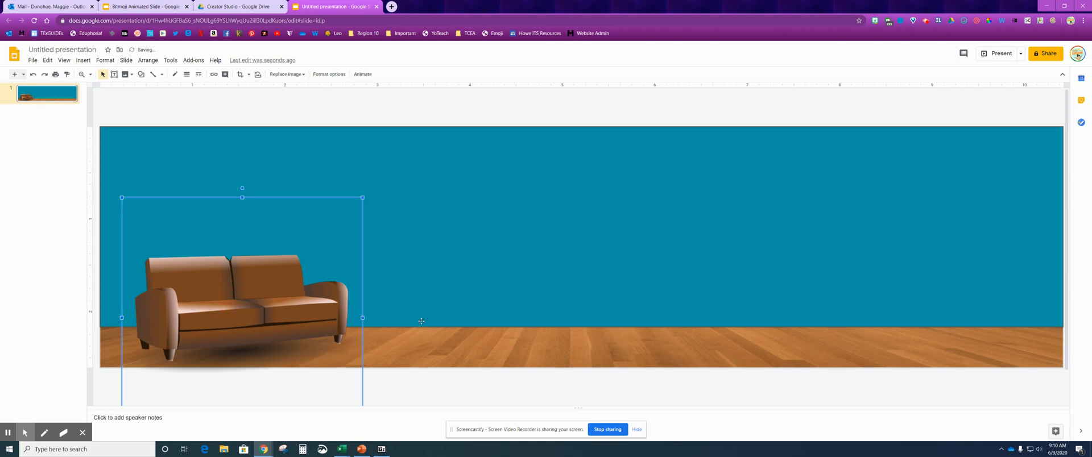
pyautogui.click(826, 394)
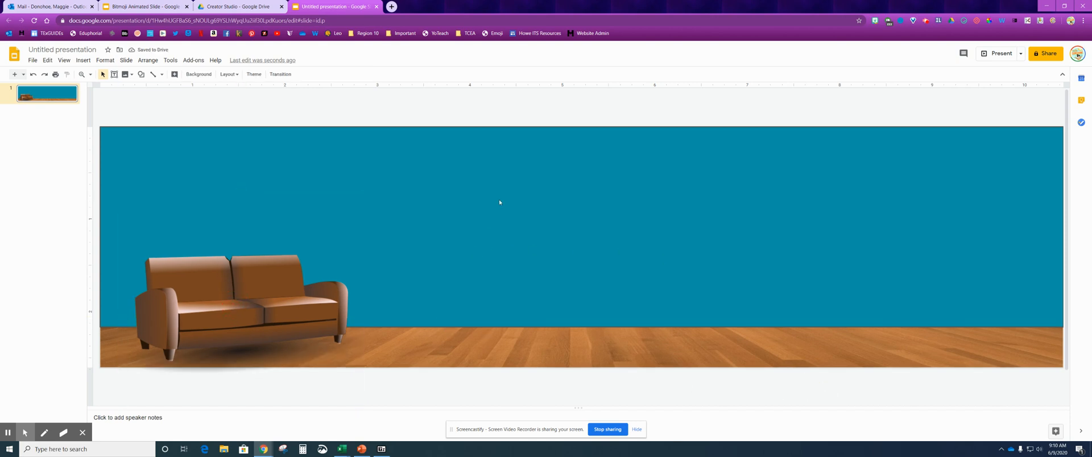
pyautogui.moveTo(305, 296); pyautogui.dragTo(301, 339)
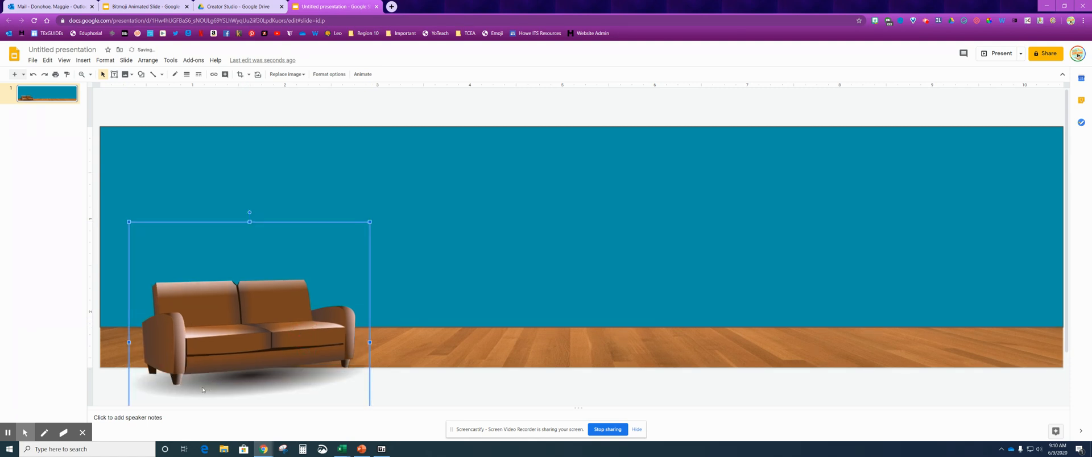
pyautogui.moveTo(370, 221); pyautogui.dragTo(353, 239)
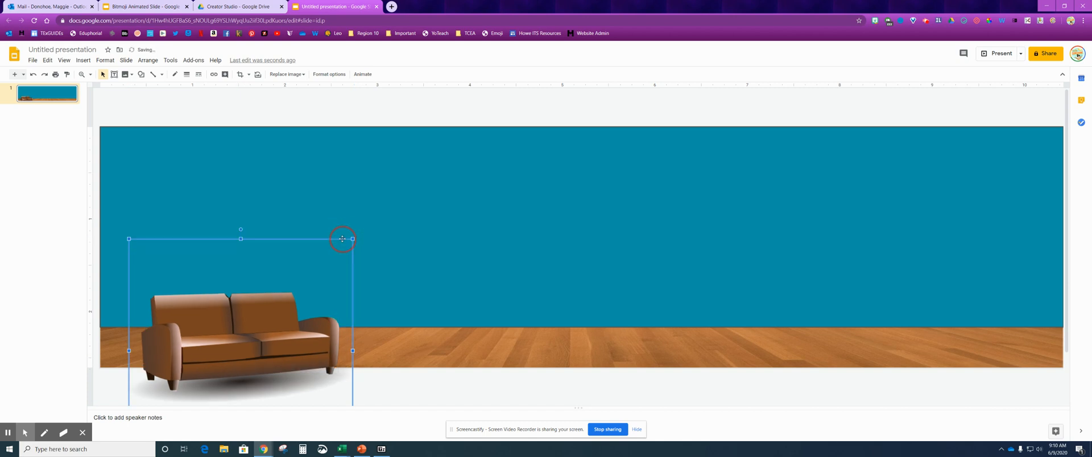
pyautogui.moveTo(274, 316); pyautogui.dragTo(297, 313)
pyautogui.click(447, 380)
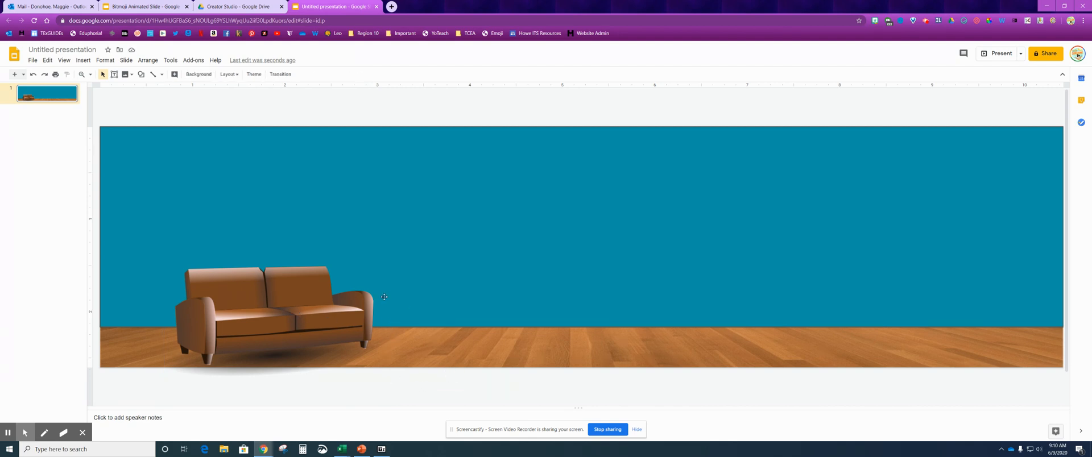
# Step: Search the web for images of "transparent whiteboard" to insert into the slide
pyautogui.click(83, 60)
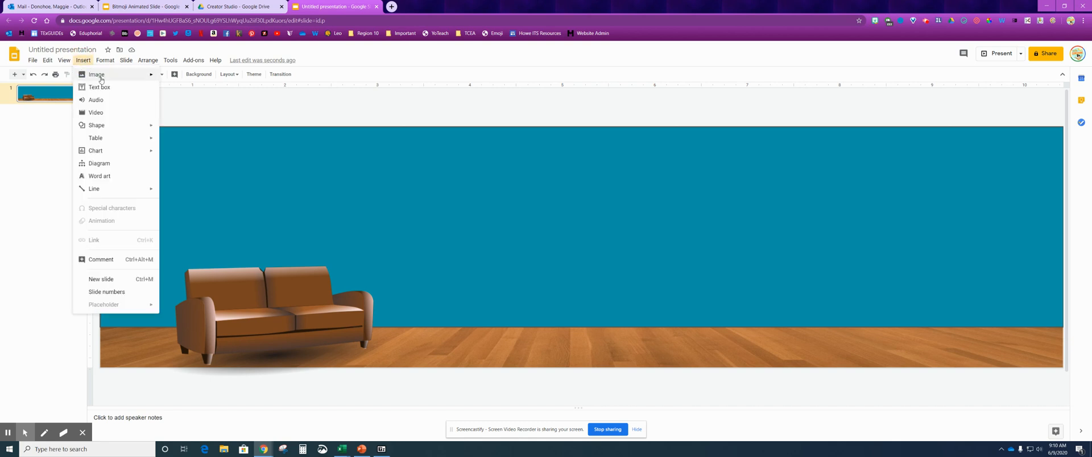
pyautogui.moveTo(148, 72)
pyautogui.click(194, 89)
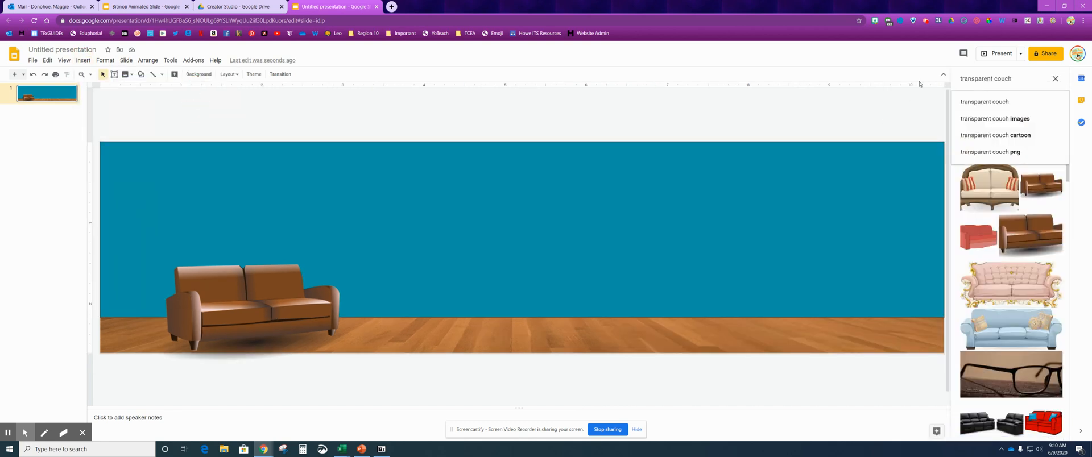
pyautogui.doubleClick(1003, 79)
pyautogui.write('whiteboard')
pyautogui.press('Return')
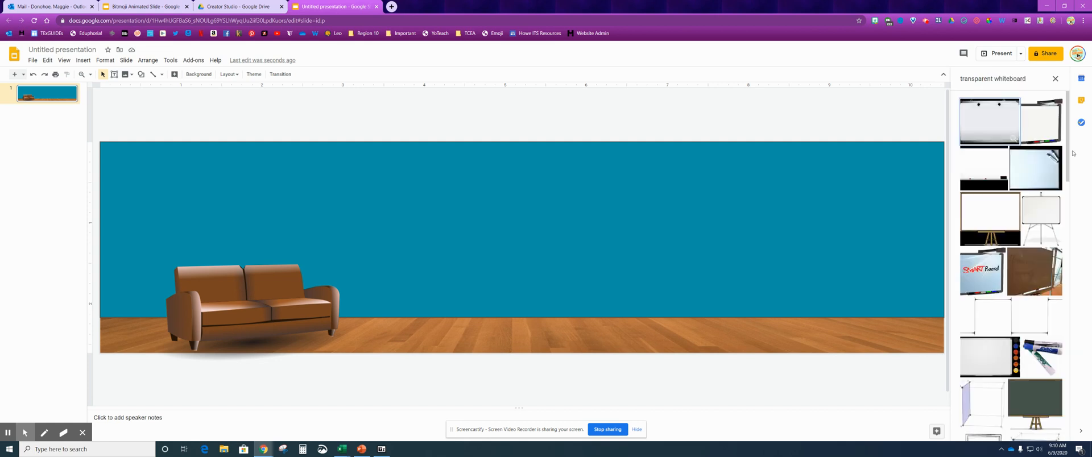
# Step: Browse the whiteboard results and insert the framed whiteboard picture with colored circles beside it
pyautogui.scroll(-2, 993, 281)
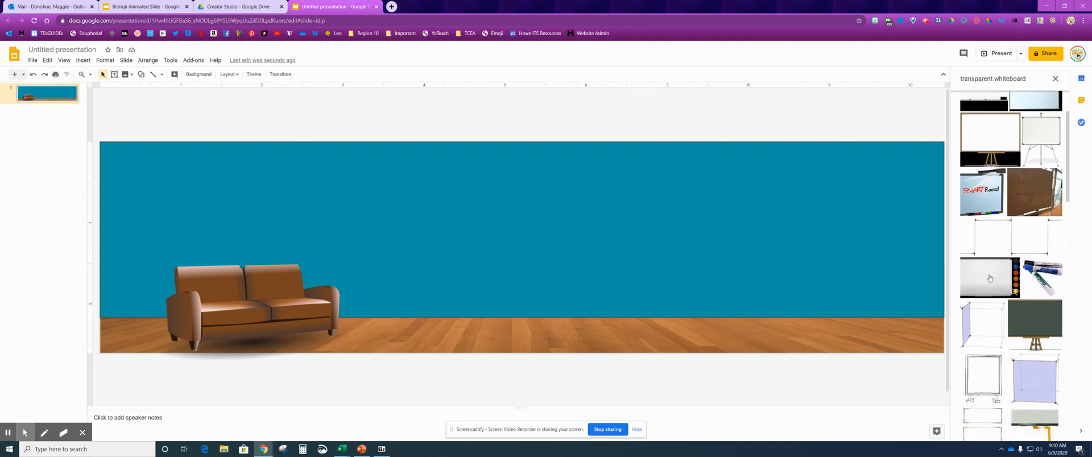
pyautogui.scroll(2, 999, 153)
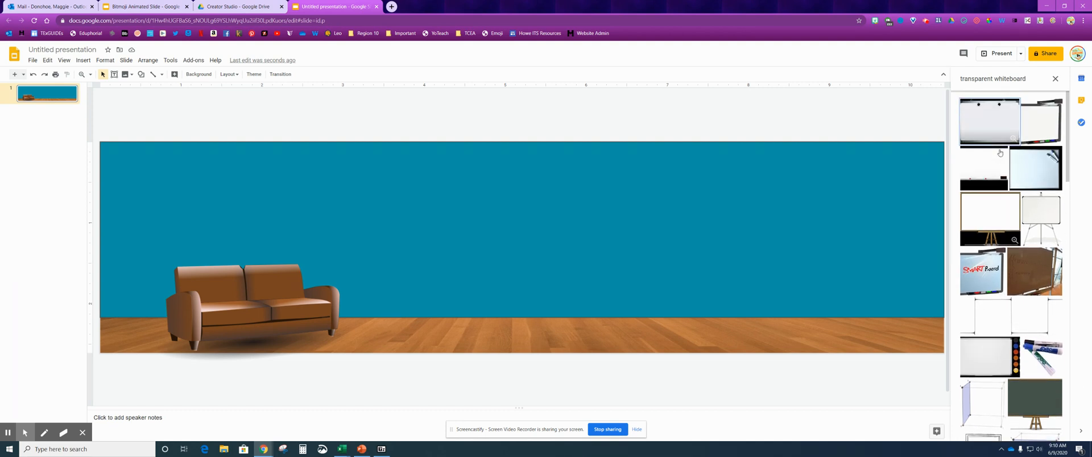
pyautogui.scroll(-1, 993, 244)
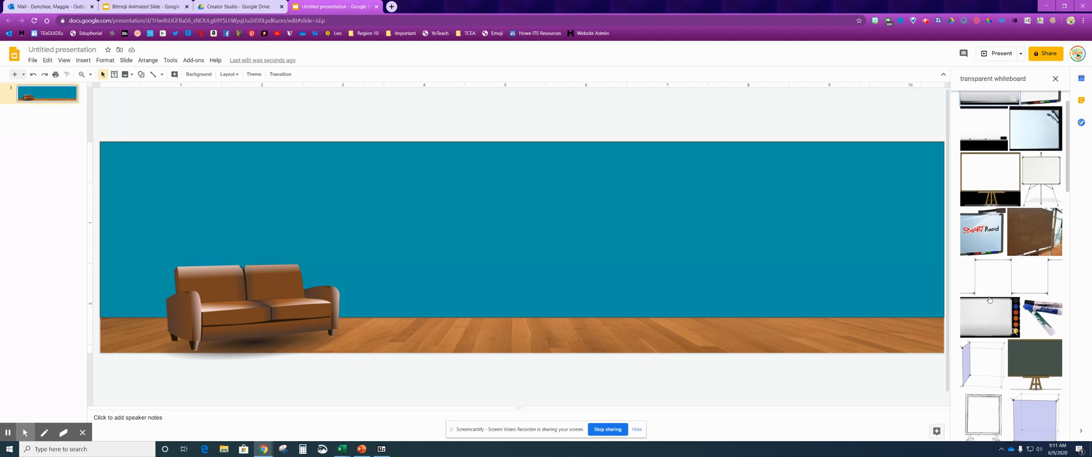
pyautogui.click(972, 317)
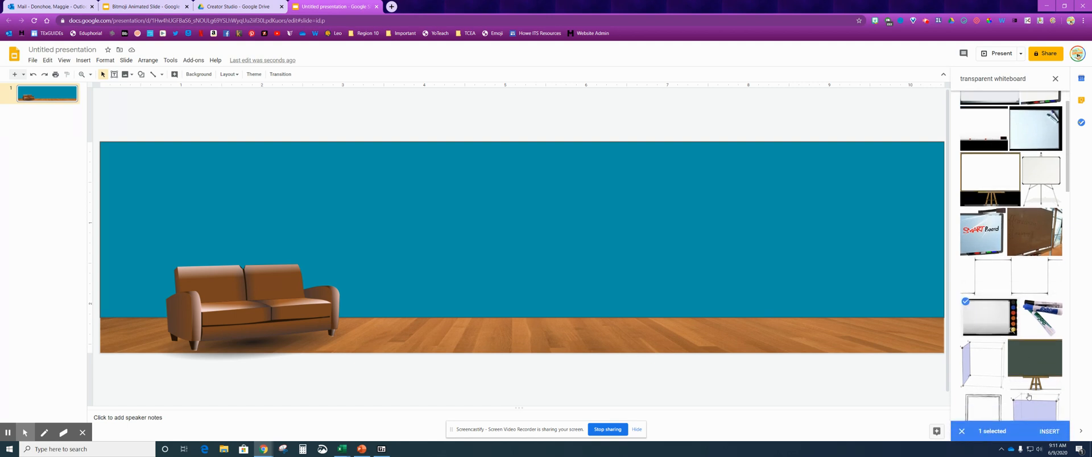
pyautogui.click(1038, 431)
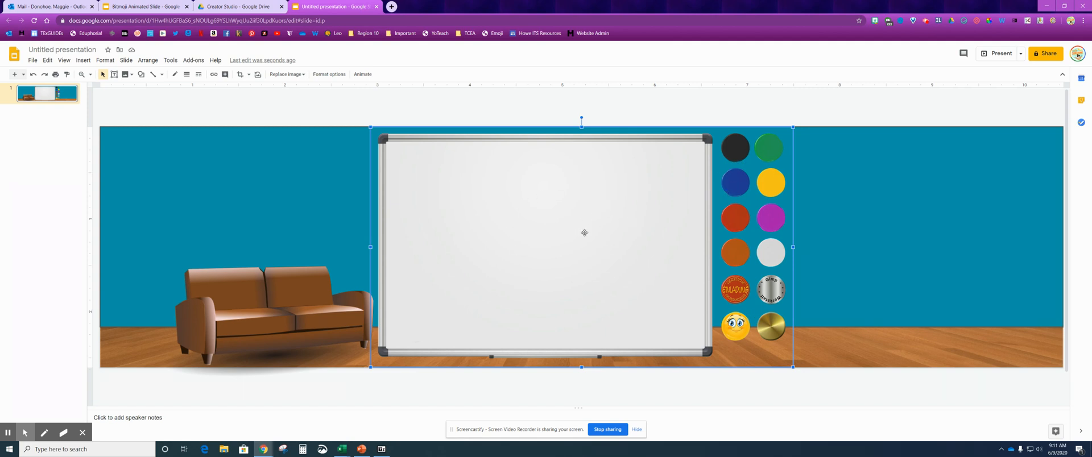
# Step: Crop the whiteboard picture on all four sides to its frame, cutting off the colored circles
pyautogui.doubleClick(583, 208)
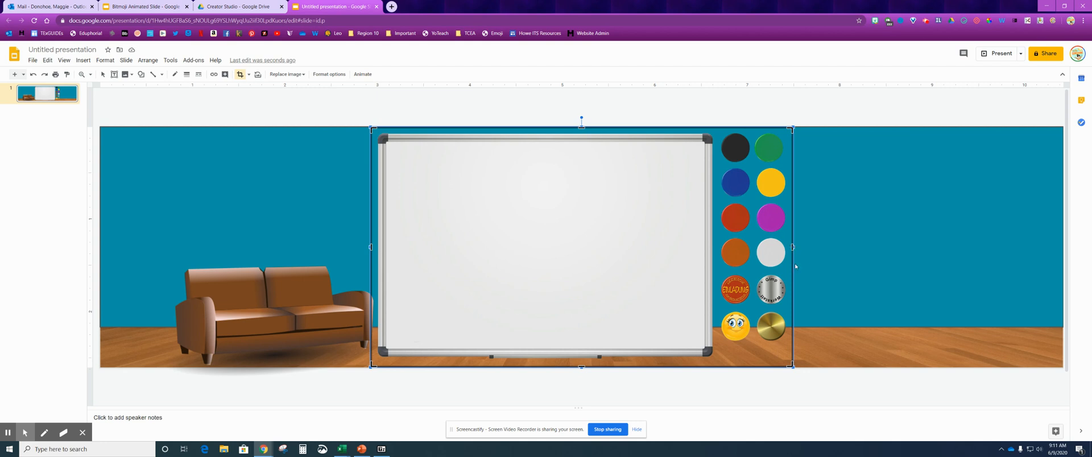
pyautogui.moveTo(793, 247); pyautogui.dragTo(714, 248)
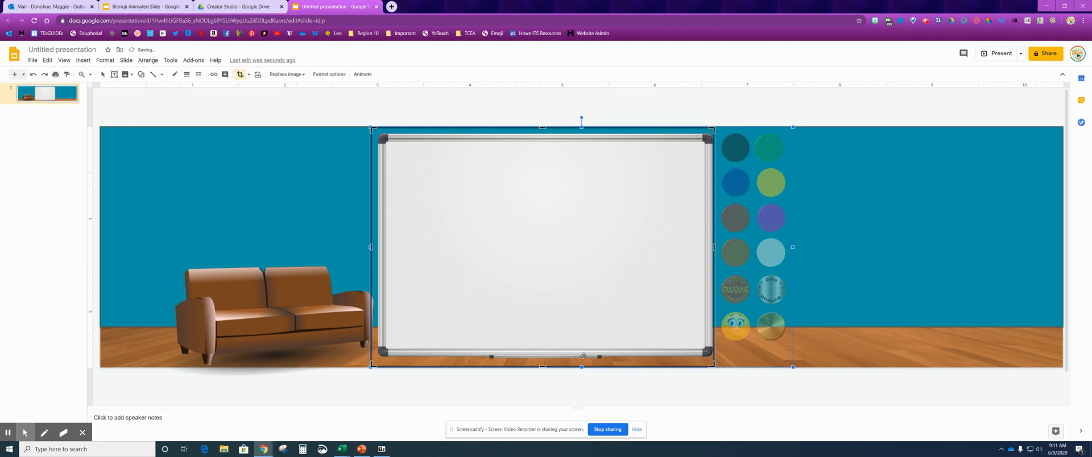
pyautogui.moveTo(543, 366); pyautogui.dragTo(543, 357)
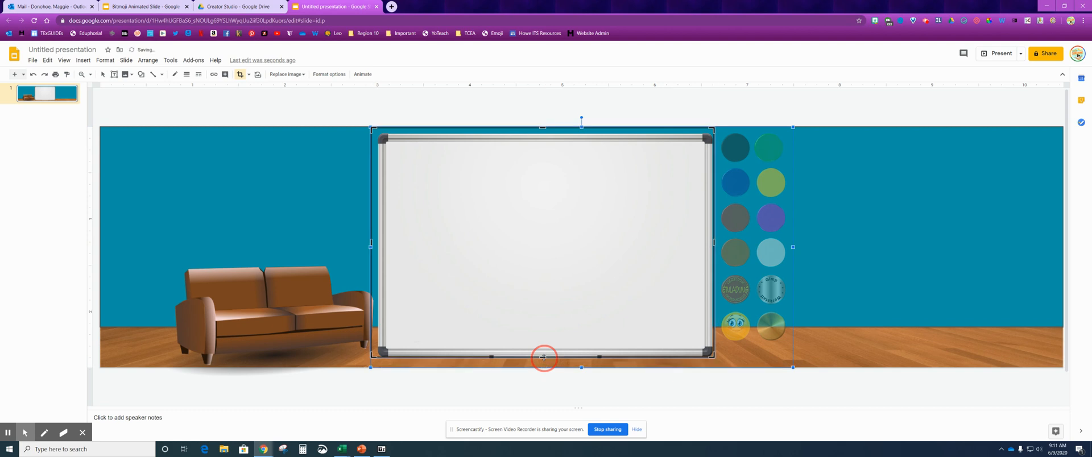
pyautogui.moveTo(371, 242); pyautogui.dragTo(377, 243)
pyautogui.moveTo(546, 126); pyautogui.dragTo(546, 133)
pyautogui.click(570, 202)
pyautogui.doubleClick(571, 201)
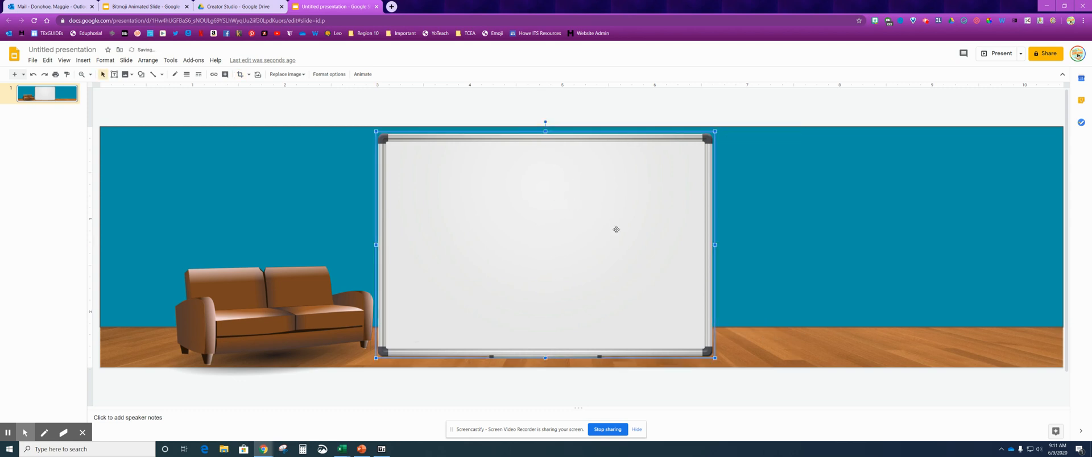
# Step: Scale the whiteboard picture down and place it on the teal wall just beyond the slide's center
pyautogui.moveTo(716, 130); pyautogui.dragTo(565, 200)
pyautogui.moveTo(492, 243); pyautogui.dragTo(686, 213)
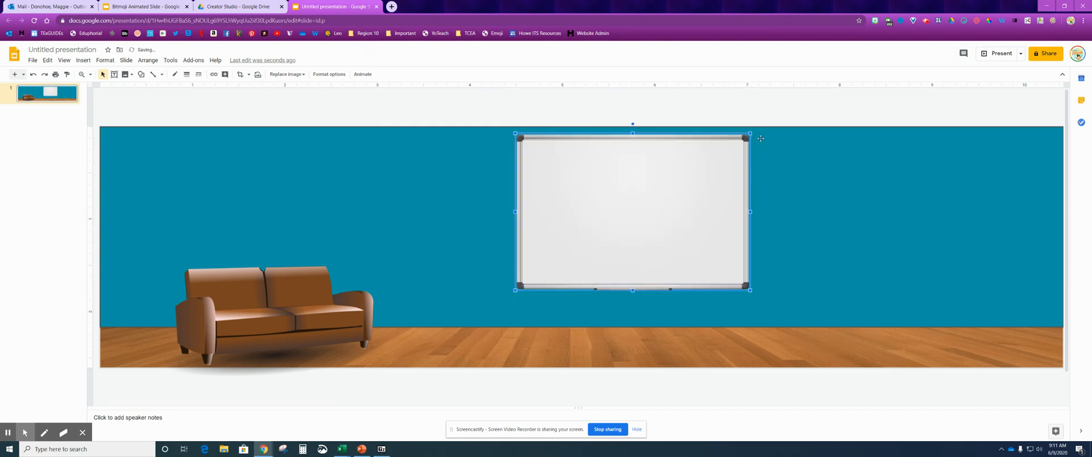
pyautogui.moveTo(750, 133); pyautogui.dragTo(720, 155)
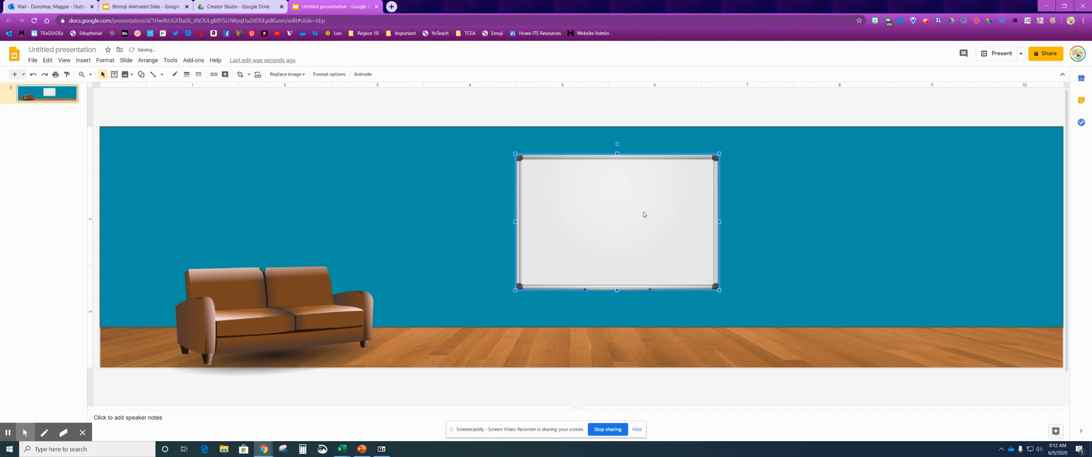
pyautogui.moveTo(626, 232); pyautogui.dragTo(627, 217)
pyautogui.click(785, 233)
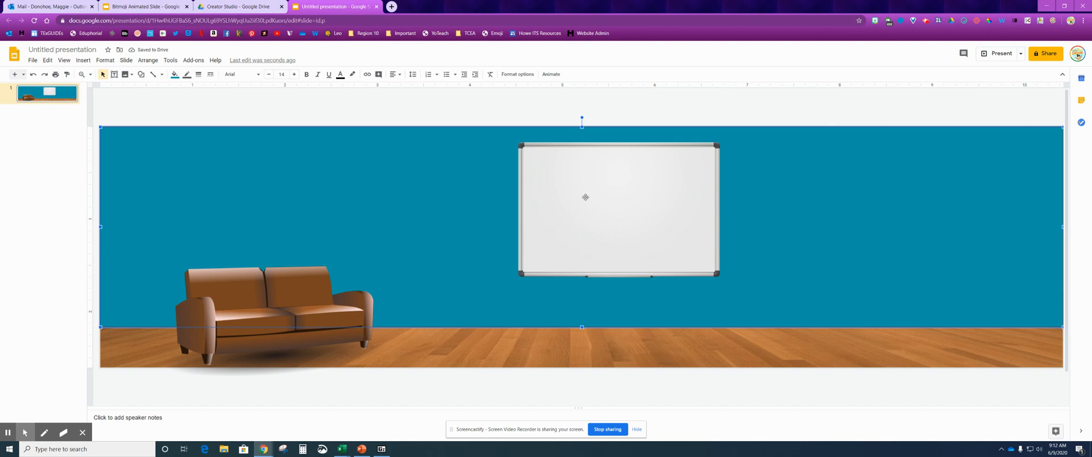
# Step: Add a text box filling the whiteboard's surface with the text "Hello!"
pyautogui.click(114, 74)
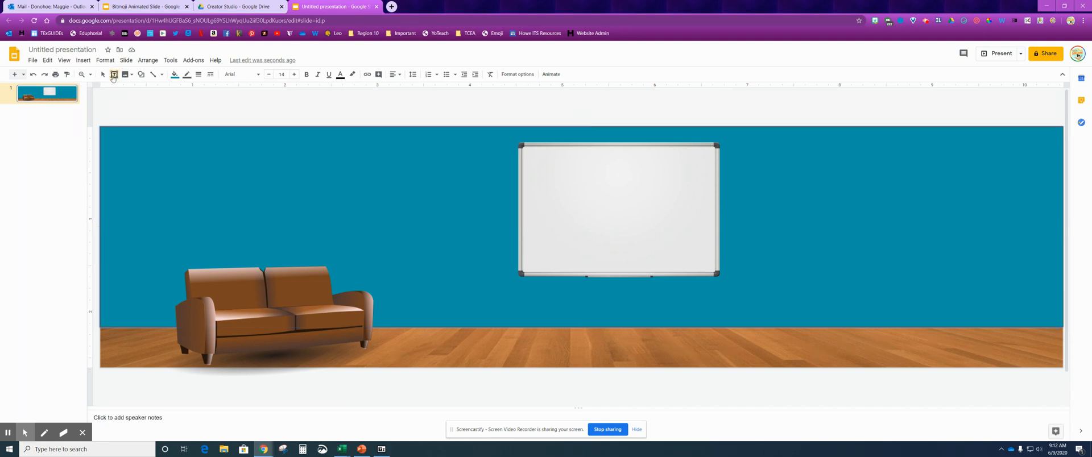
pyautogui.moveTo(525, 150); pyautogui.dragTo(711, 268)
pyautogui.write('Hello!@')
pyautogui.press('BackSpace')
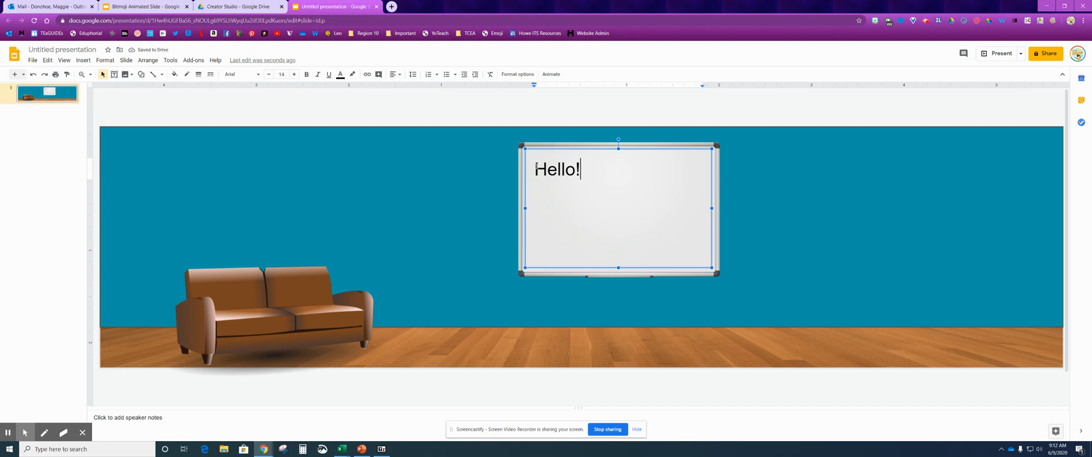
pyautogui.click(786, 196)
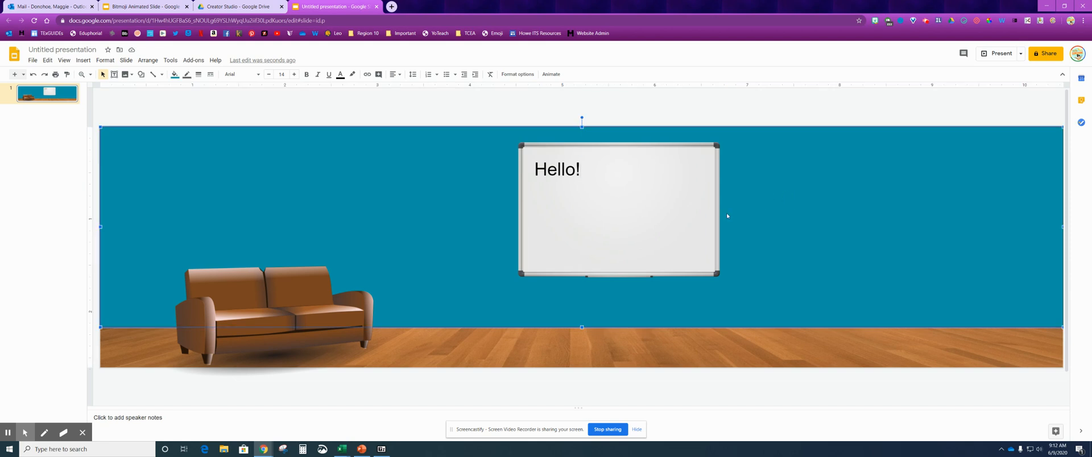
# Step: Search the web for images of "transparent window" and insert the white window picture with open panes
pyautogui.click(84, 64)
pyautogui.moveTo(114, 74)
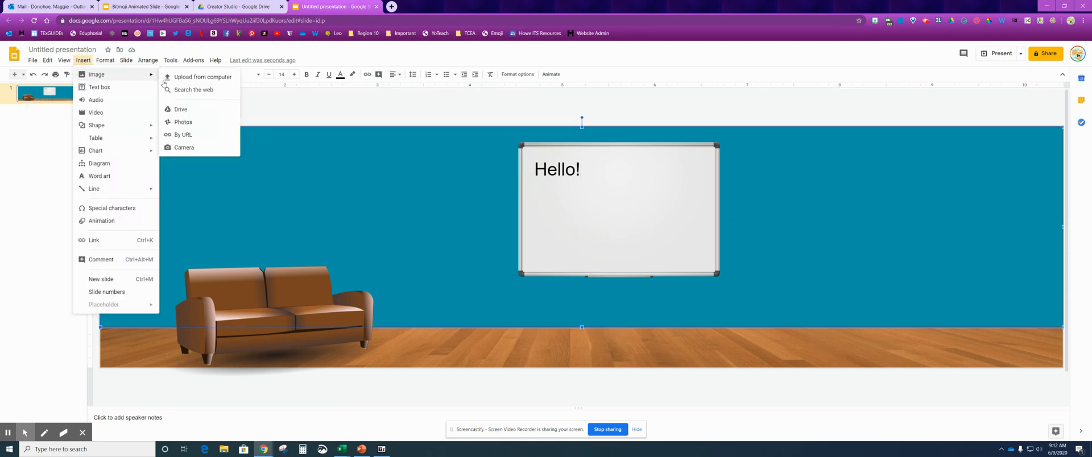
pyautogui.click(181, 92)
pyautogui.moveTo(1036, 79); pyautogui.dragTo(996, 80)
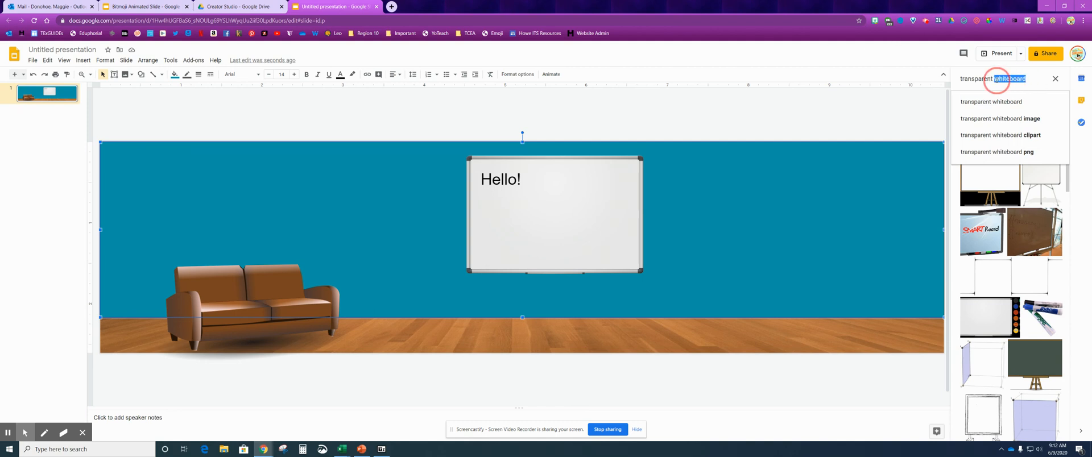
pyautogui.write('windo')
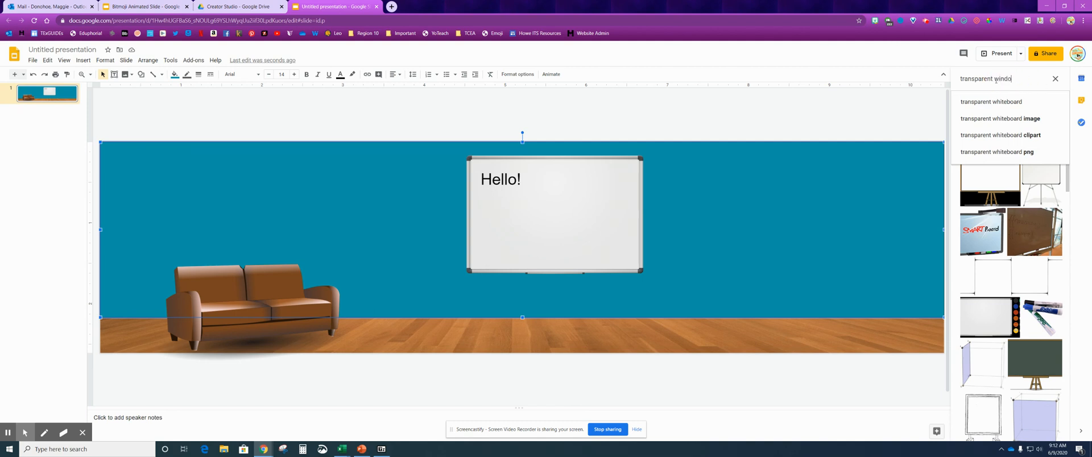
pyautogui.write('w')
pyautogui.press('Return')
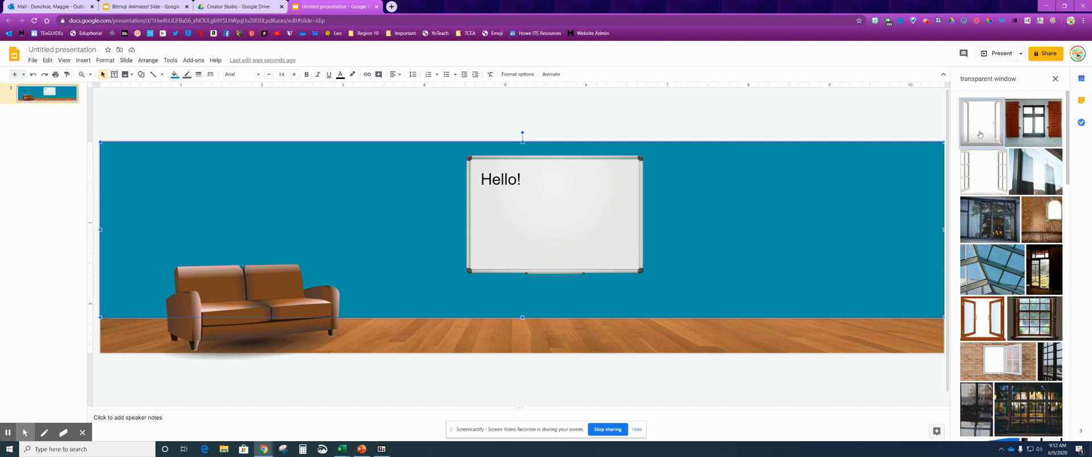
pyautogui.click(983, 170)
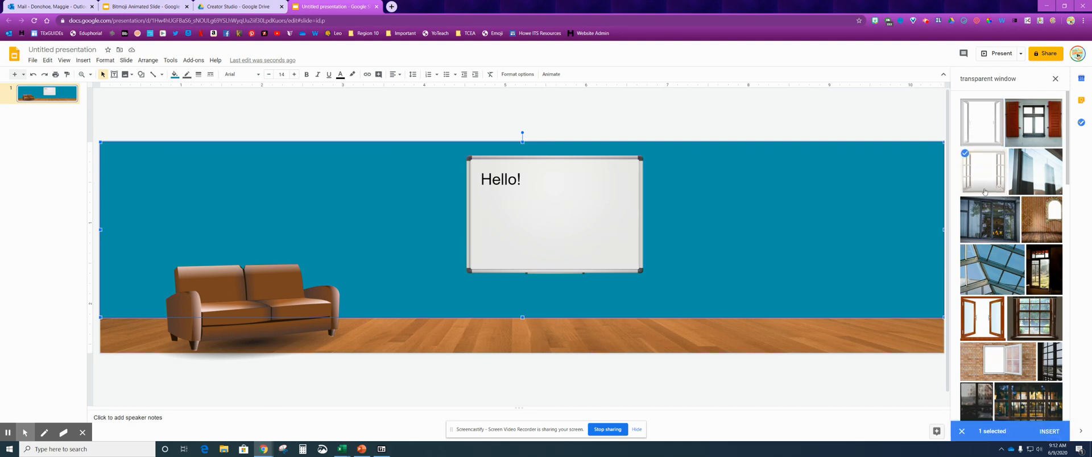
pyautogui.click(1044, 431)
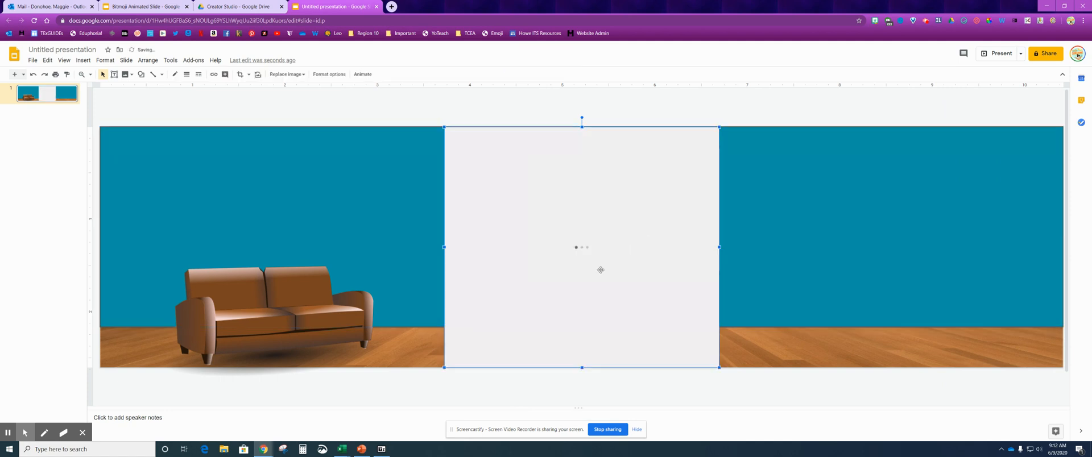
# Step: Scale the window picture down to about half size and place it on the wall between the whiteboard and the slide's right end
pyautogui.moveTo(723, 131); pyautogui.dragTo(574, 244)
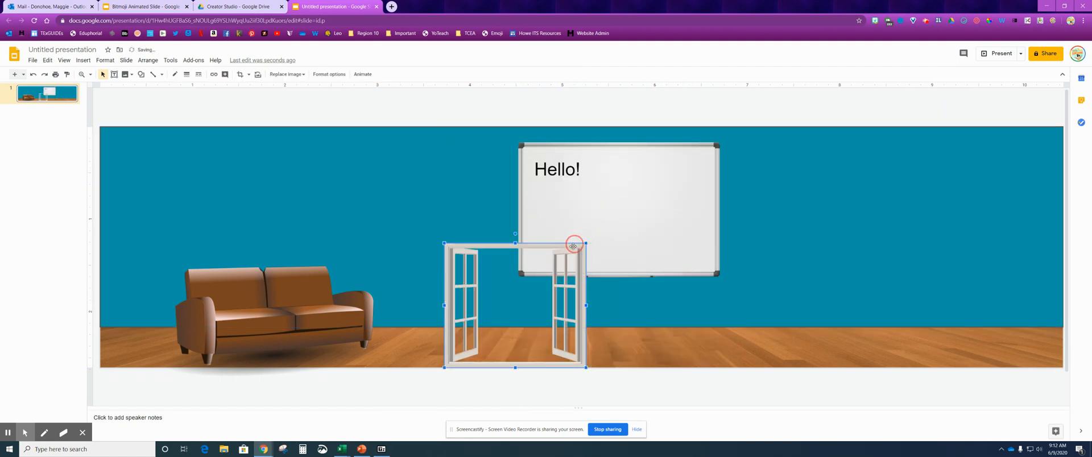
pyautogui.moveTo(517, 316); pyautogui.dragTo(868, 218)
pyautogui.click(988, 272)
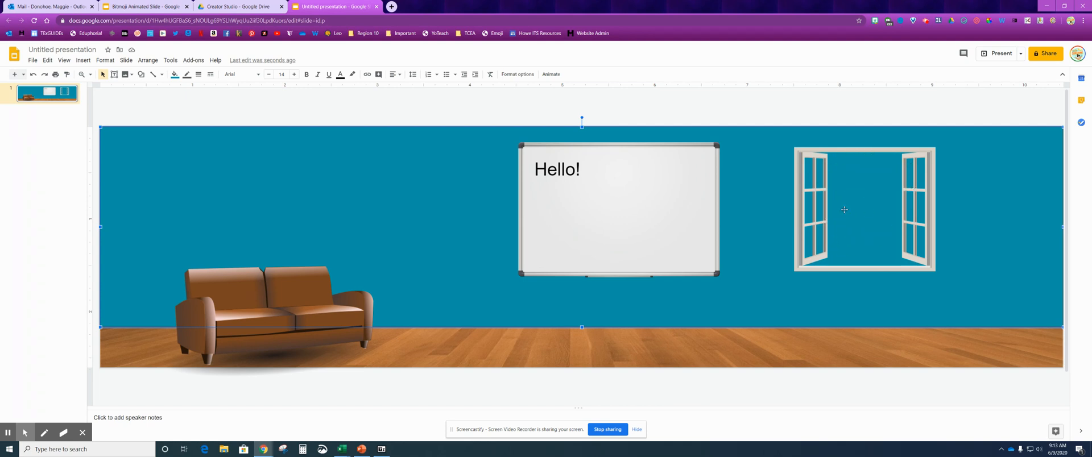
# Step: Search the web for images of "outdoor scene" to insert into the slide
pyautogui.click(83, 60)
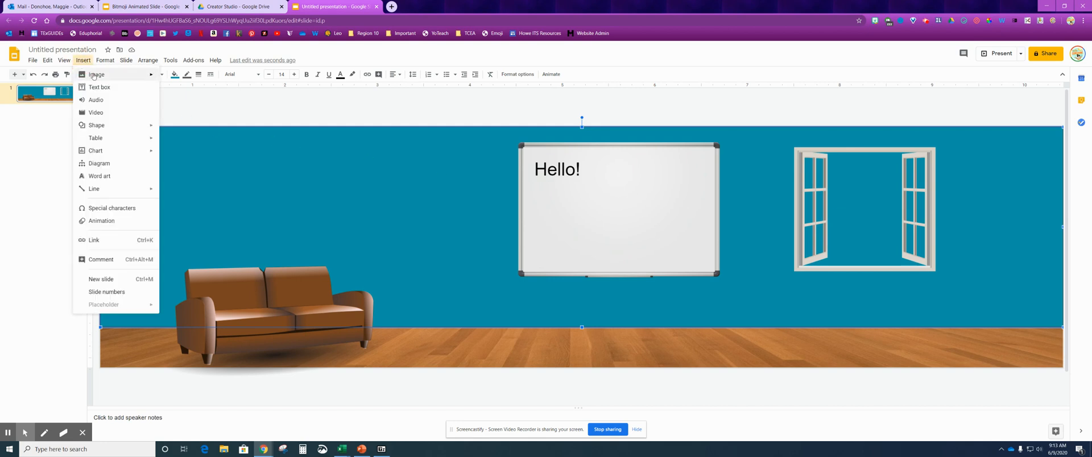
pyautogui.moveTo(130, 74)
pyautogui.click(183, 89)
pyautogui.click(995, 79)
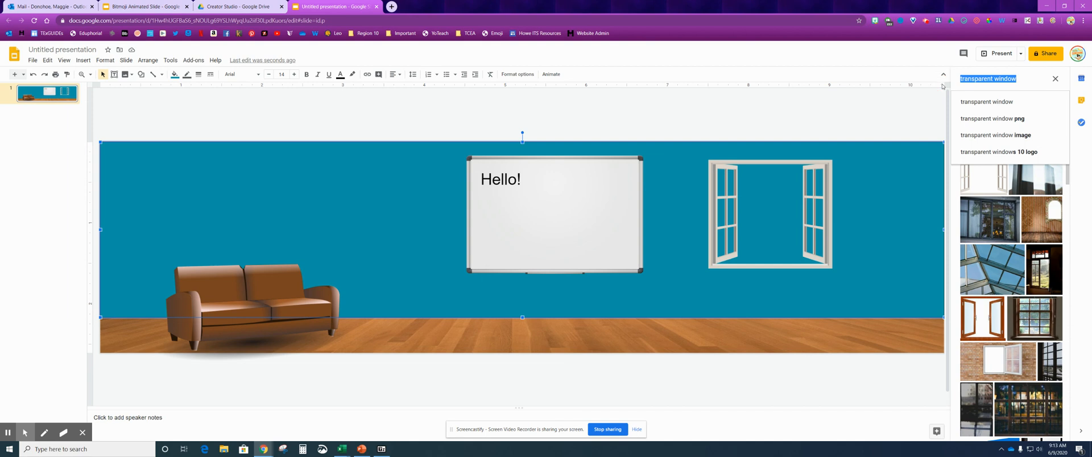
pyautogui.hotkey('ctrl', 'a')
pyautogui.write('outdoor sce')
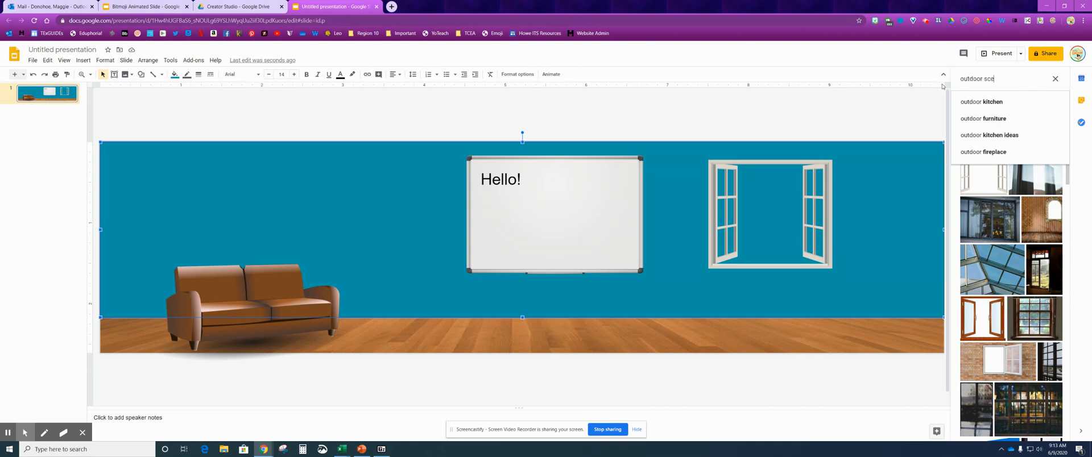
pyautogui.write('ne')
pyautogui.press('Return')
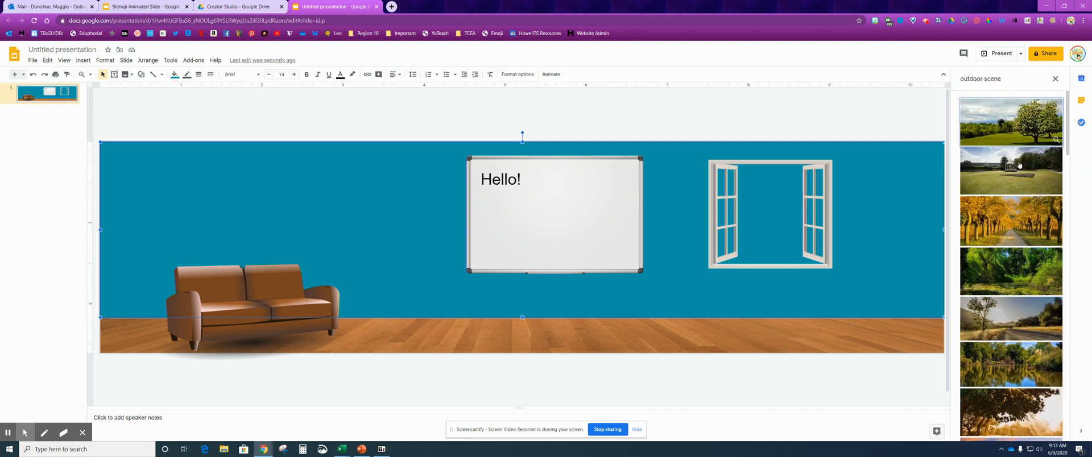
# Step: Browse the outdoor results and insert the picture of a blossoming tree on a green meadow
pyautogui.scroll(-2, 1018, 166)
pyautogui.scroll(2, 1017, 119)
pyautogui.click(1017, 119)
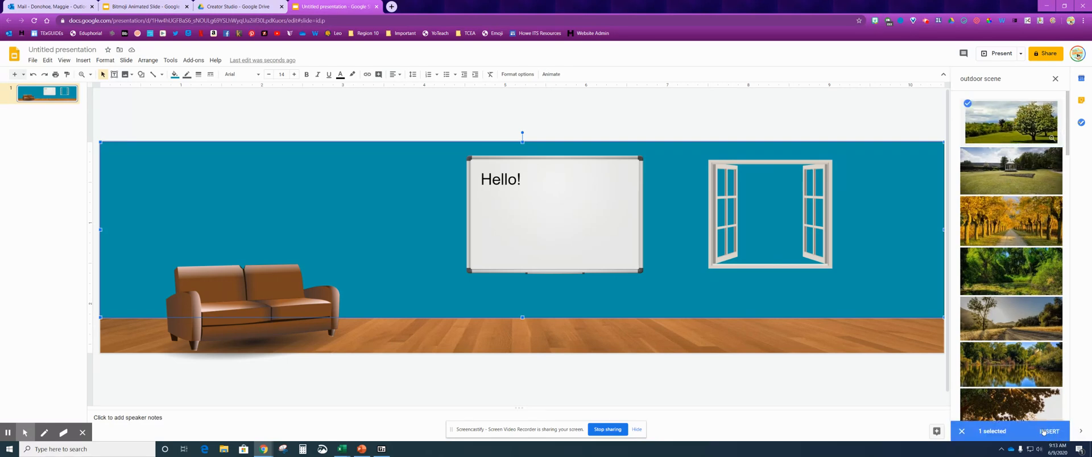
pyautogui.click(1049, 432)
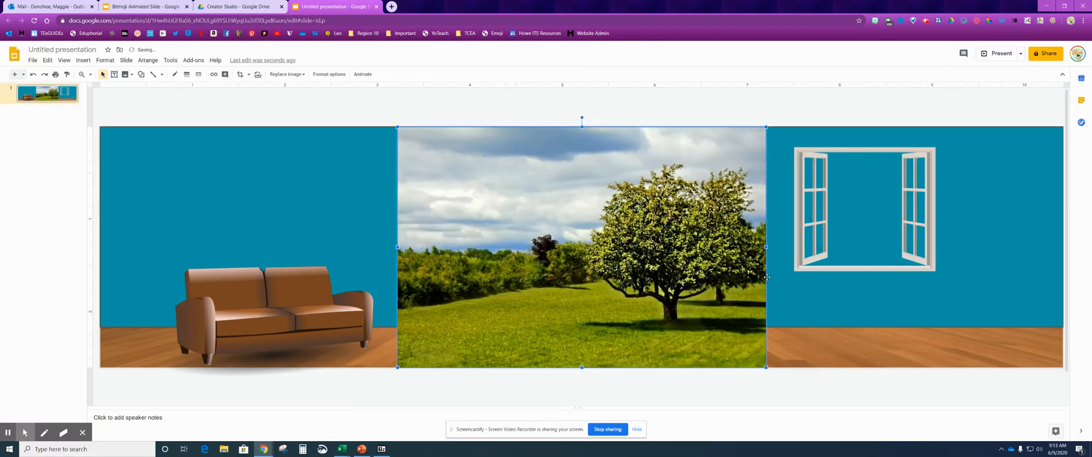
# Step: Scale the meadow picture down to roughly the window's size and position it over the window
pyautogui.moveTo(767, 126); pyautogui.dragTo(625, 218)
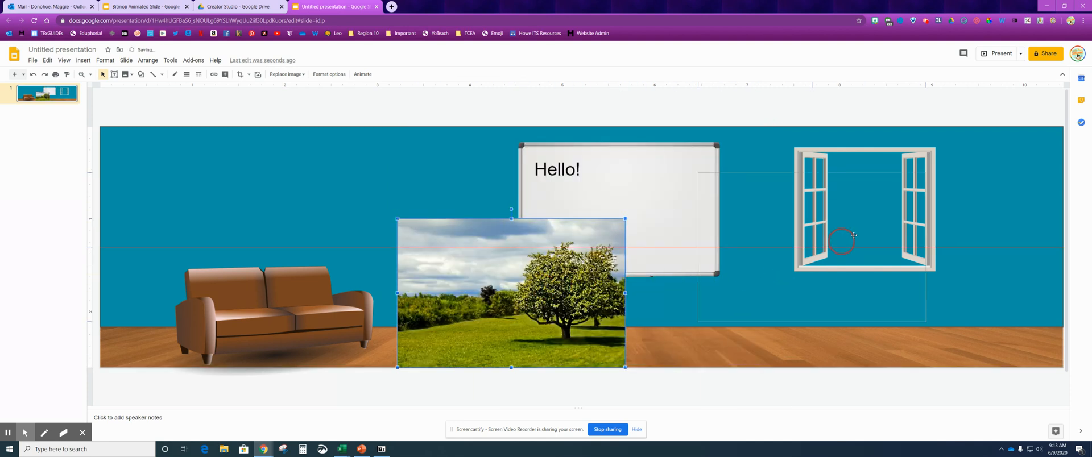
pyautogui.moveTo(911, 222); pyautogui.dragTo(939, 215)
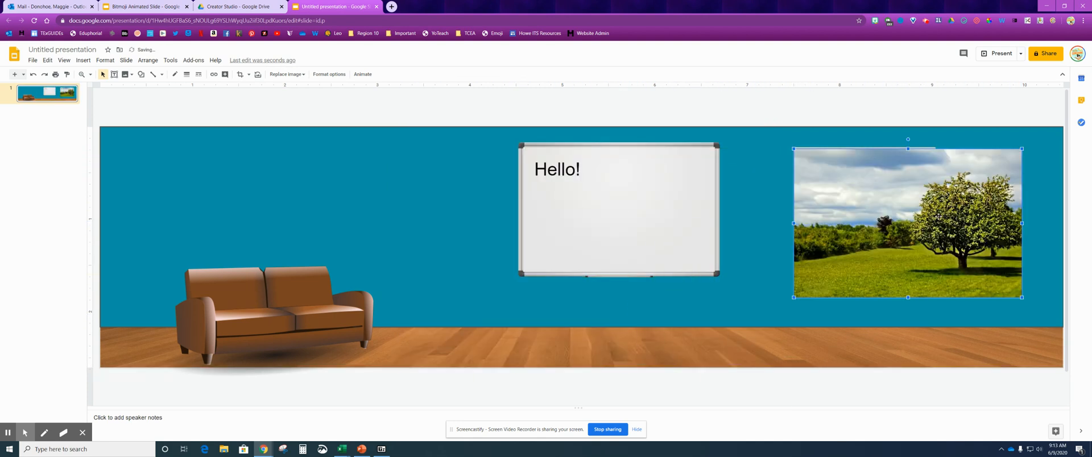
pyautogui.moveTo(792, 299); pyautogui.dragTo(821, 281)
pyautogui.moveTo(1023, 280); pyautogui.dragTo(996, 263)
pyautogui.click(855, 205)
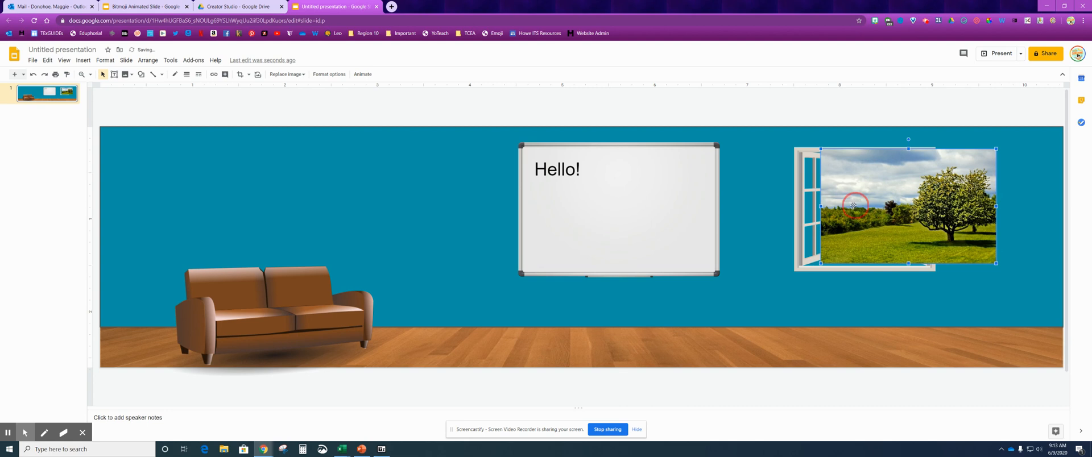
pyautogui.moveTo(855, 204); pyautogui.dragTo(823, 284)
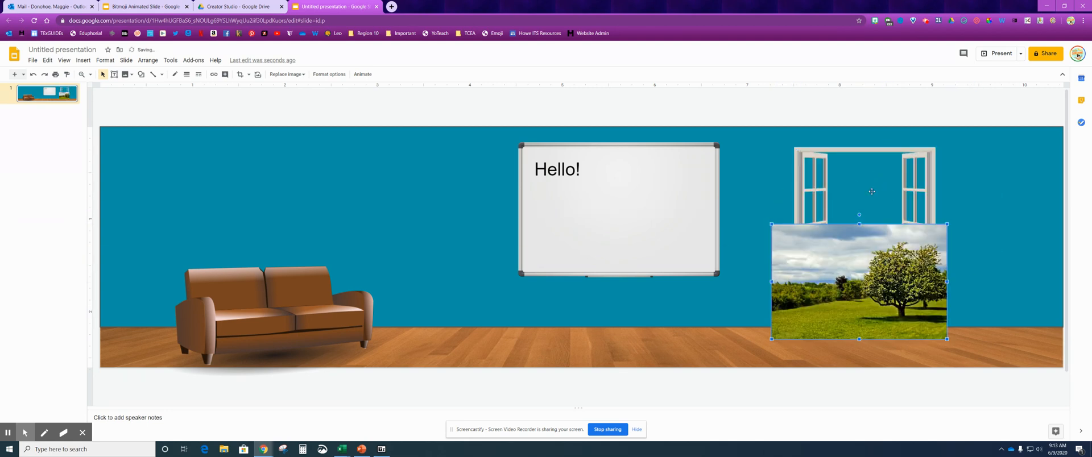
pyautogui.moveTo(865, 260); pyautogui.dragTo(867, 179)
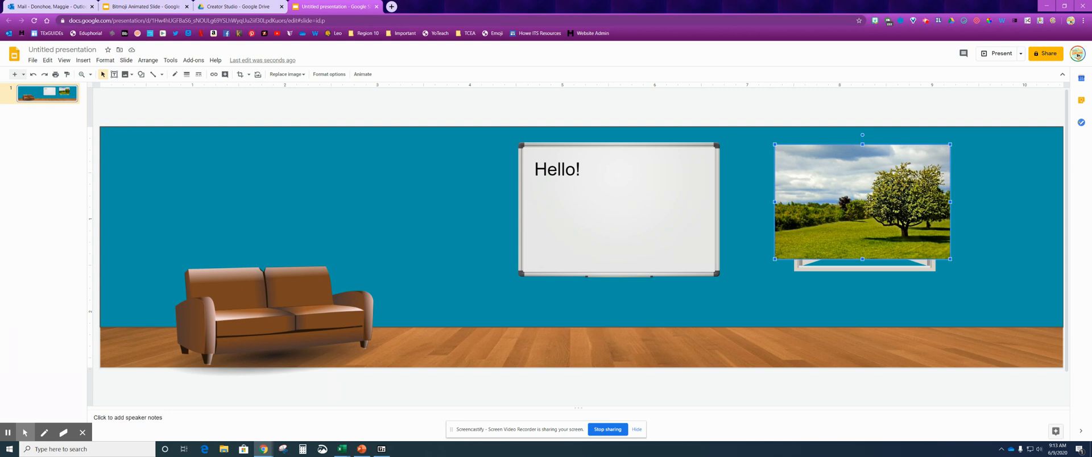
pyautogui.moveTo(853, 206); pyautogui.dragTo(854, 273)
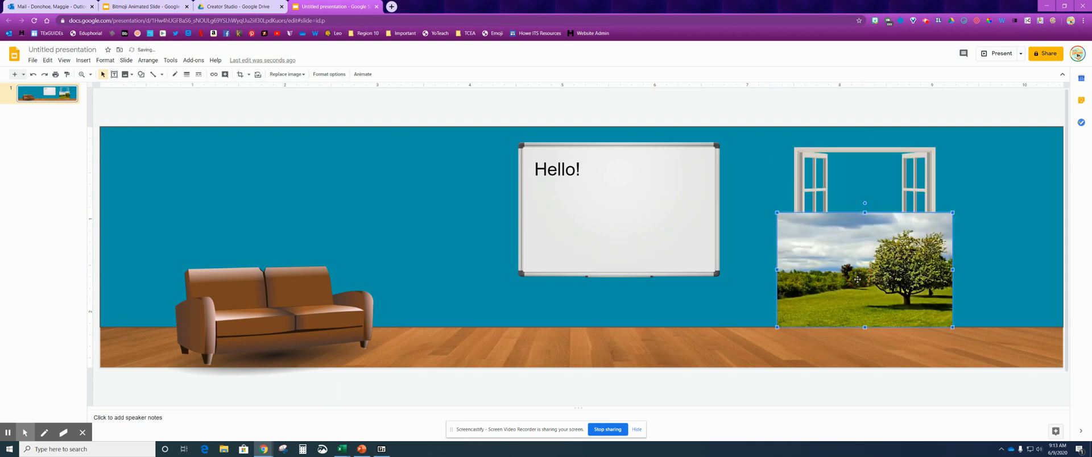
pyautogui.moveTo(853, 240); pyautogui.dragTo(855, 177)
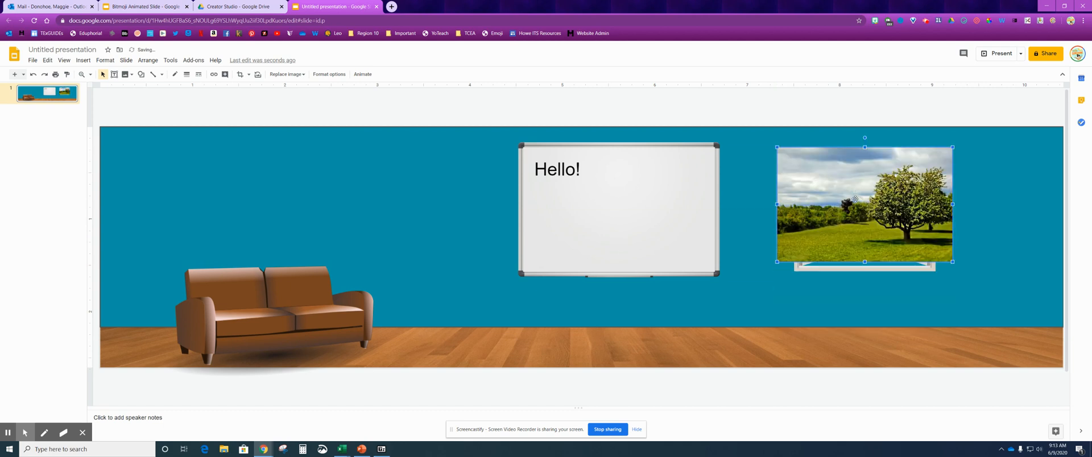
# Step: Send the meadow picture backward one level so it sits behind the window frame
pyautogui.rightClick(859, 193)
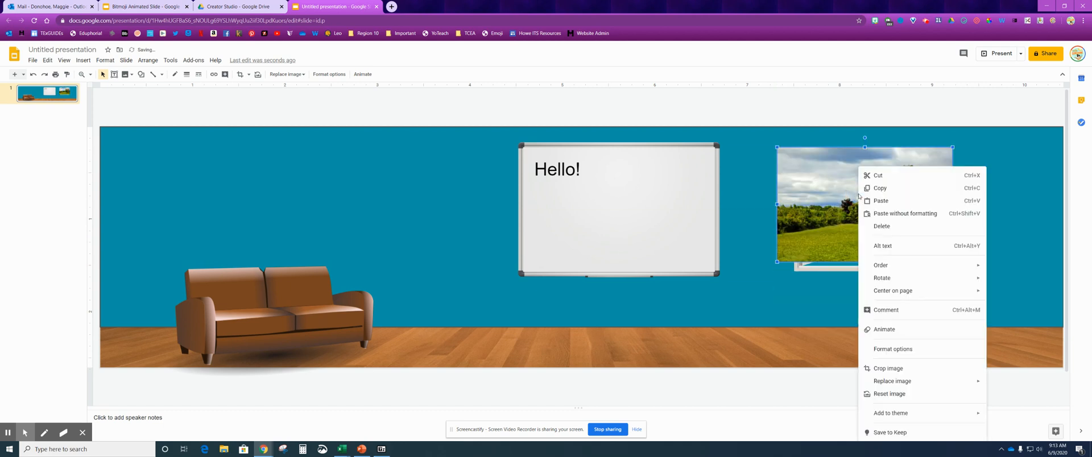
pyautogui.moveTo(896, 268)
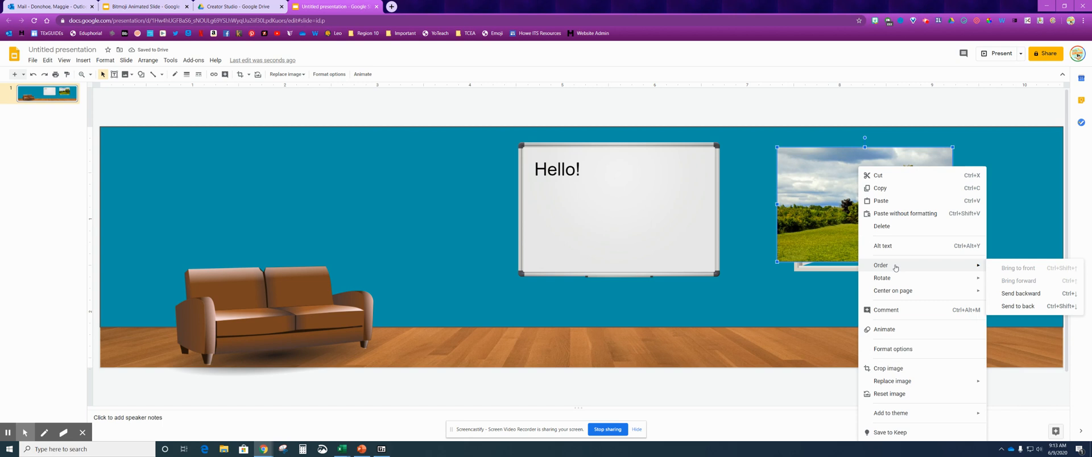
pyautogui.click(1018, 291)
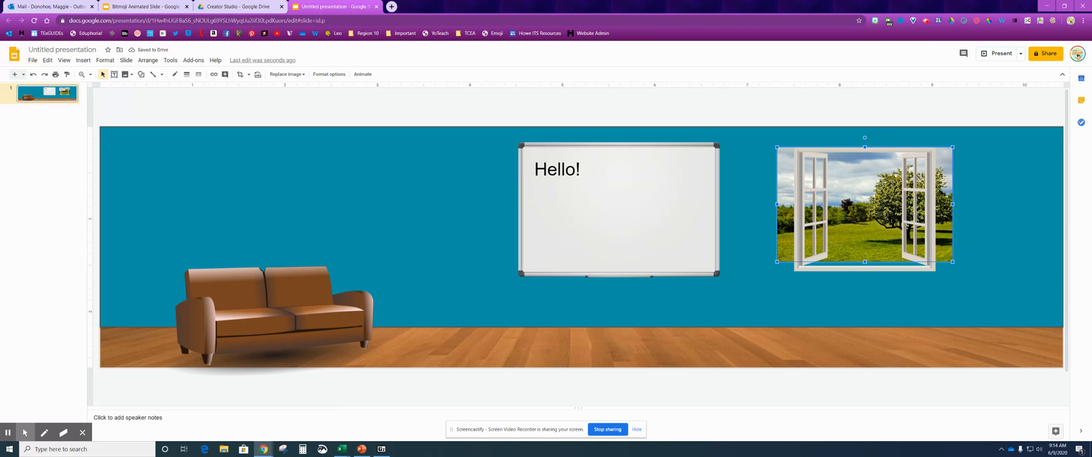
# Step: Resize the meadow picture on all four sides to fit inside the window frame, then deselect it
pyautogui.click(865, 262)
pyautogui.moveTo(865, 262); pyautogui.dragTo(865, 267)
pyautogui.moveTo(777, 207); pyautogui.dragTo(800, 207)
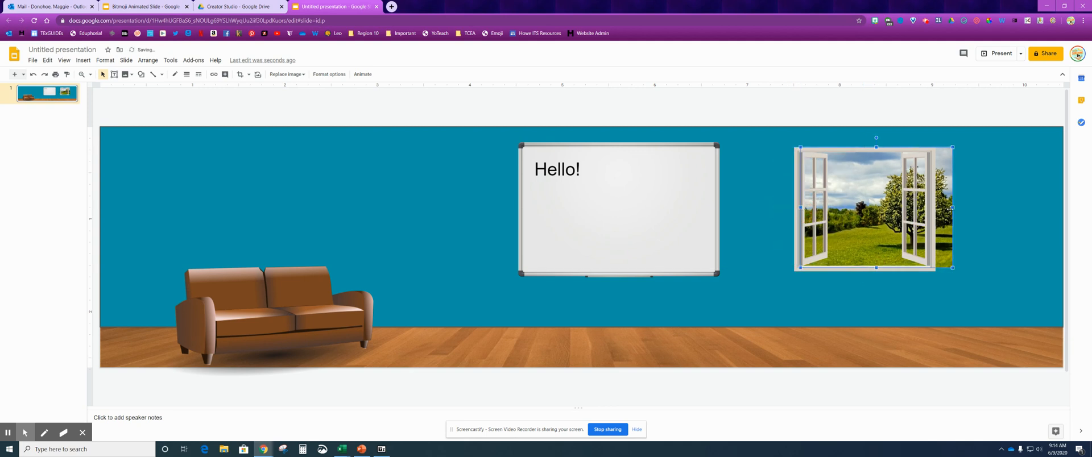
pyautogui.moveTo(955, 208); pyautogui.dragTo(931, 208)
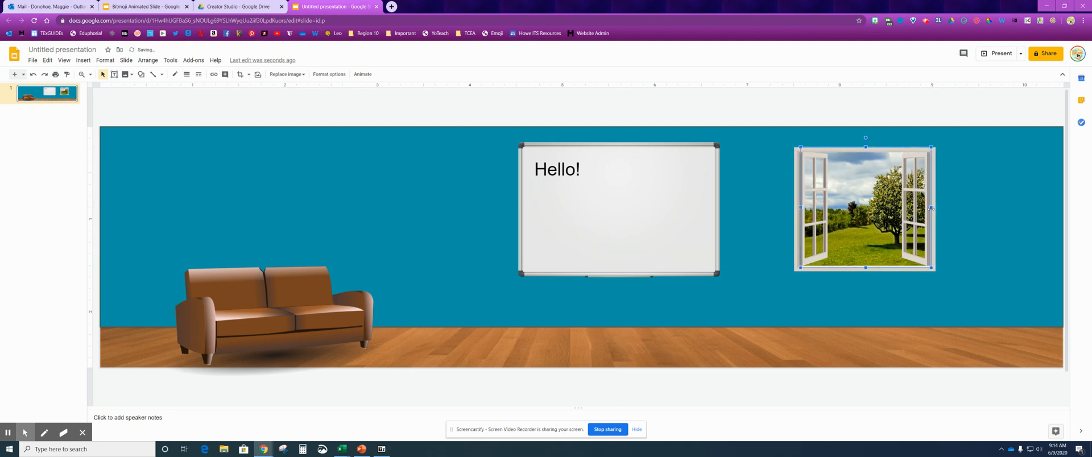
pyautogui.moveTo(865, 147); pyautogui.dragTo(865, 151)
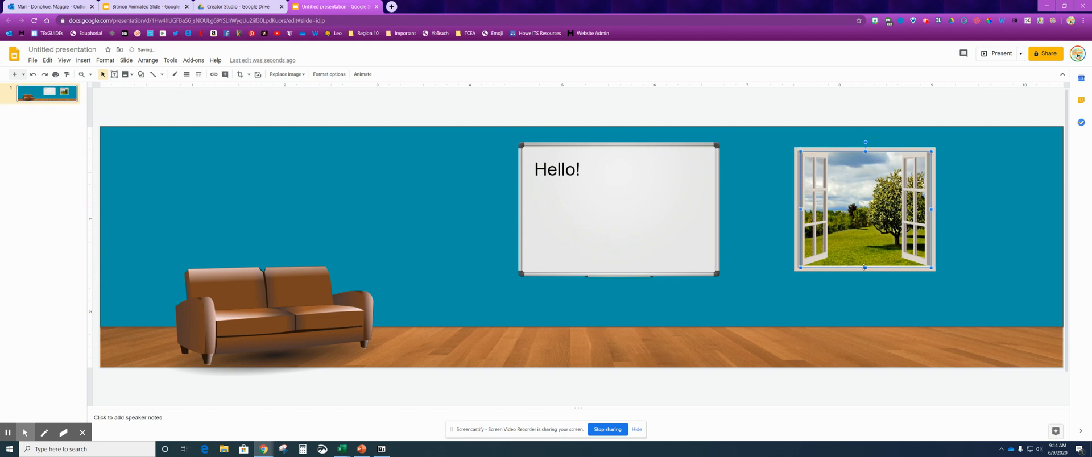
pyautogui.moveTo(865, 266); pyautogui.dragTo(866, 264)
pyautogui.click(958, 263)
pyautogui.click(892, 343)
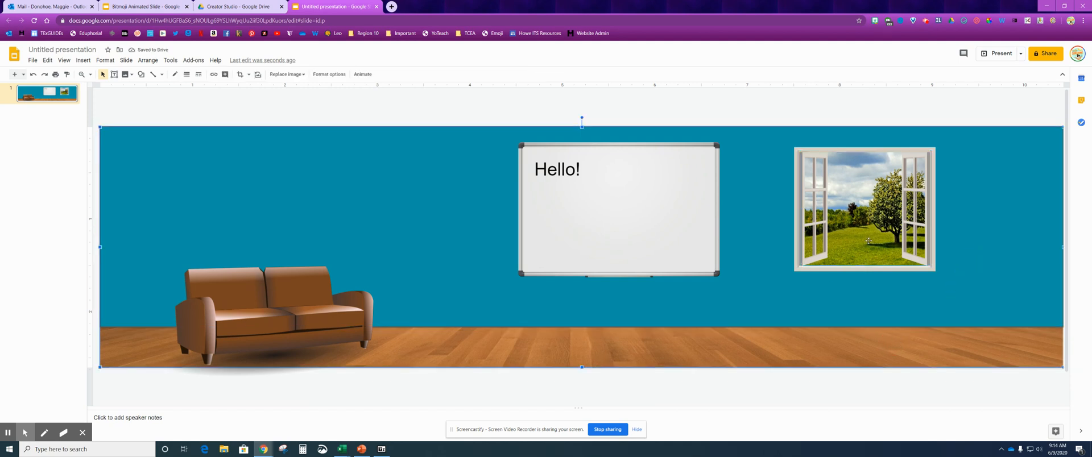
# Step: Search the web from the image insertion options for "transparent rug"
pyautogui.click(88, 60)
pyautogui.moveTo(121, 76)
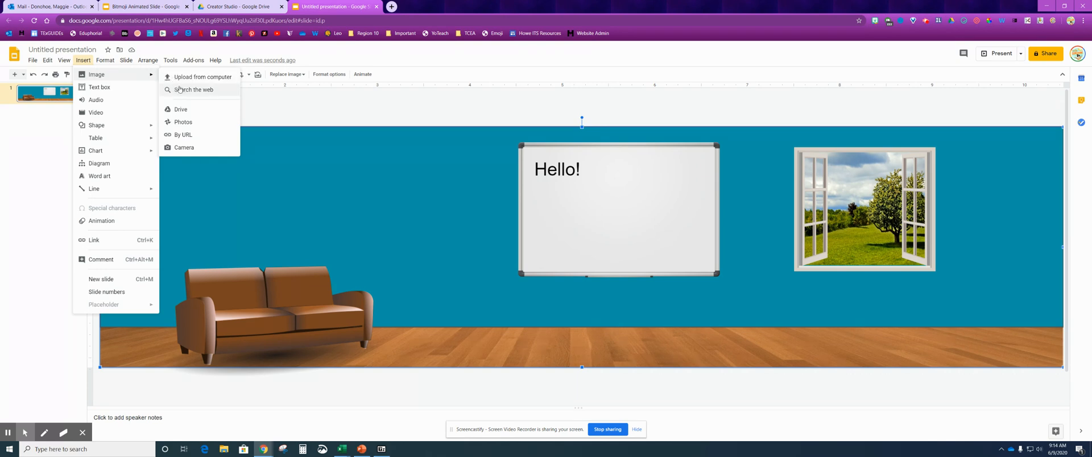
pyautogui.click(179, 91)
pyautogui.moveTo(1005, 85); pyautogui.dragTo(950, 80)
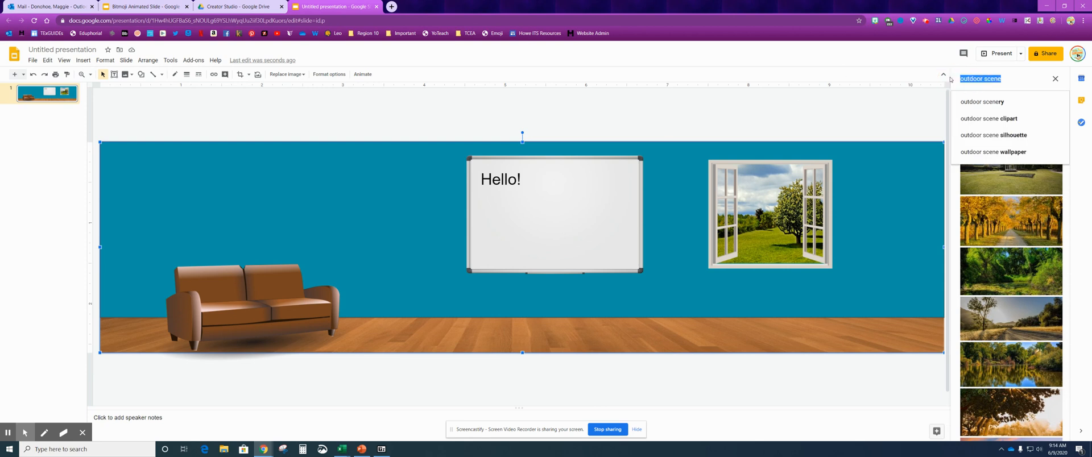
pyautogui.write('transparent rug')
pyautogui.press('Return')
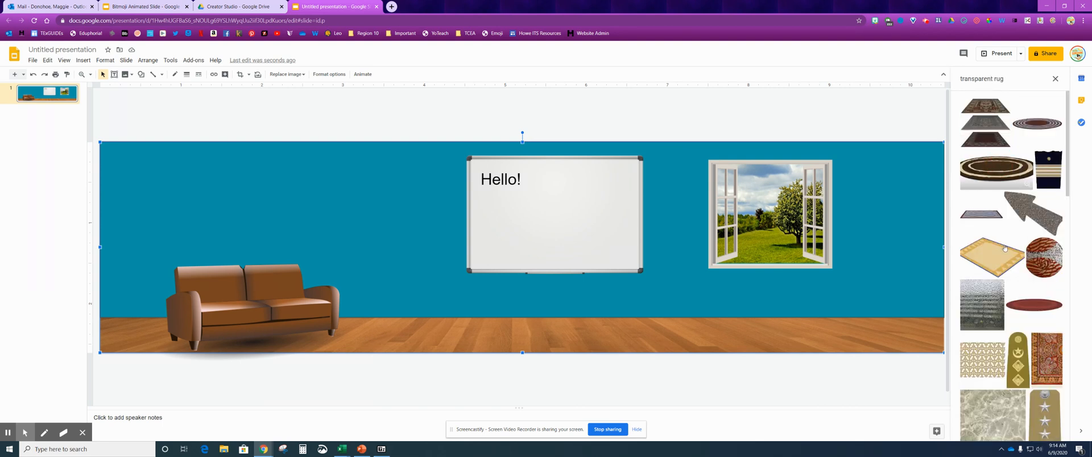
# Step: Compare the rug results and insert only the dark brown oval rug with cream rings
pyautogui.click(1001, 169)
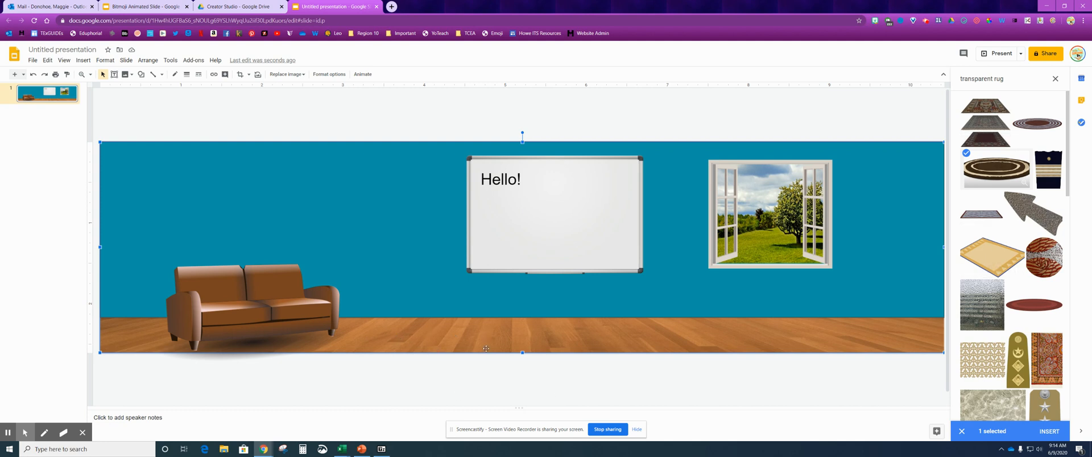
pyautogui.click(1024, 314)
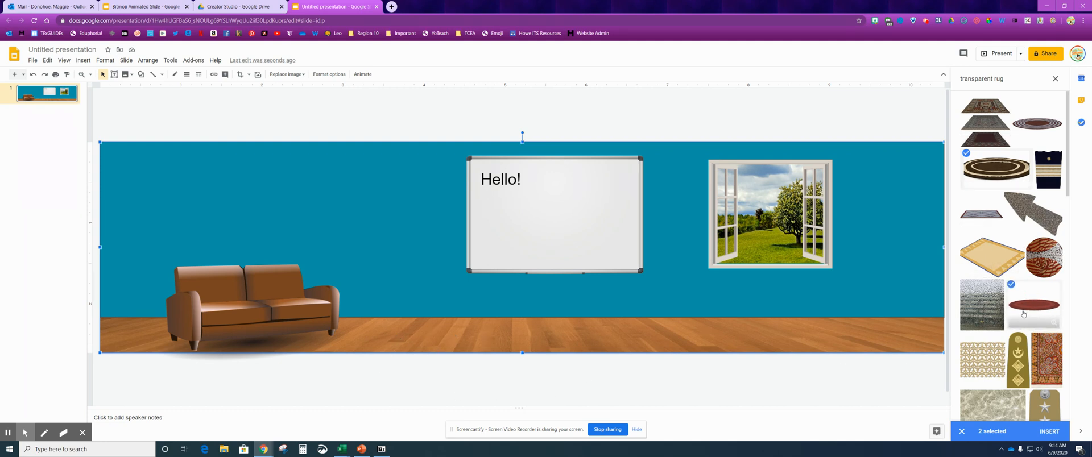
pyautogui.click(993, 177)
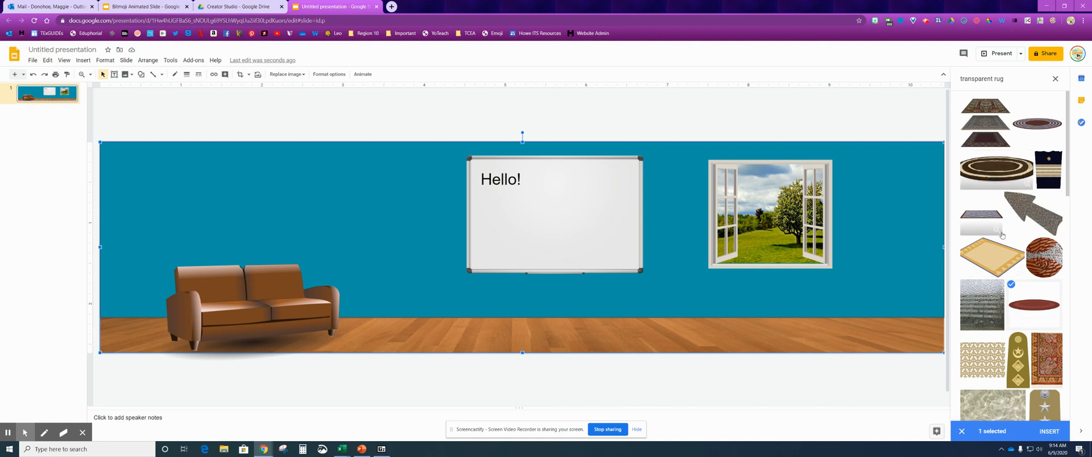
pyautogui.click(1018, 290)
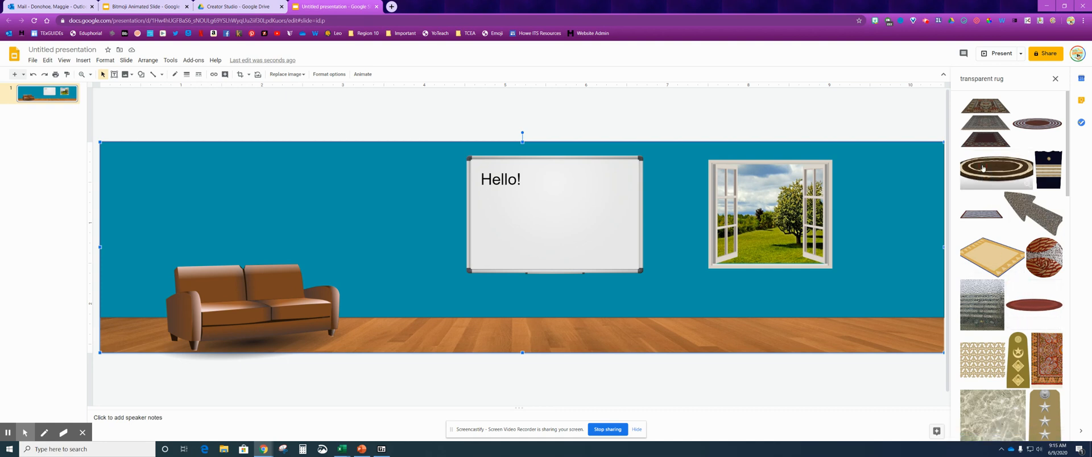
pyautogui.click(983, 169)
pyautogui.click(1044, 433)
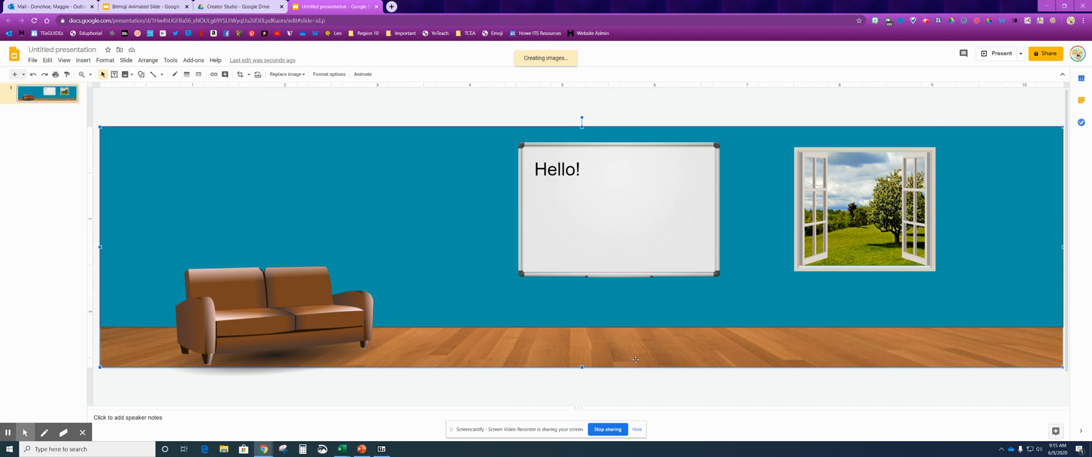
# Step: Scale the oval rug down and place it on the wooden floor beside the couch, then deselect it
pyautogui.moveTo(822, 127); pyautogui.dragTo(634, 221)
pyautogui.moveTo(491, 309); pyautogui.dragTo(542, 345)
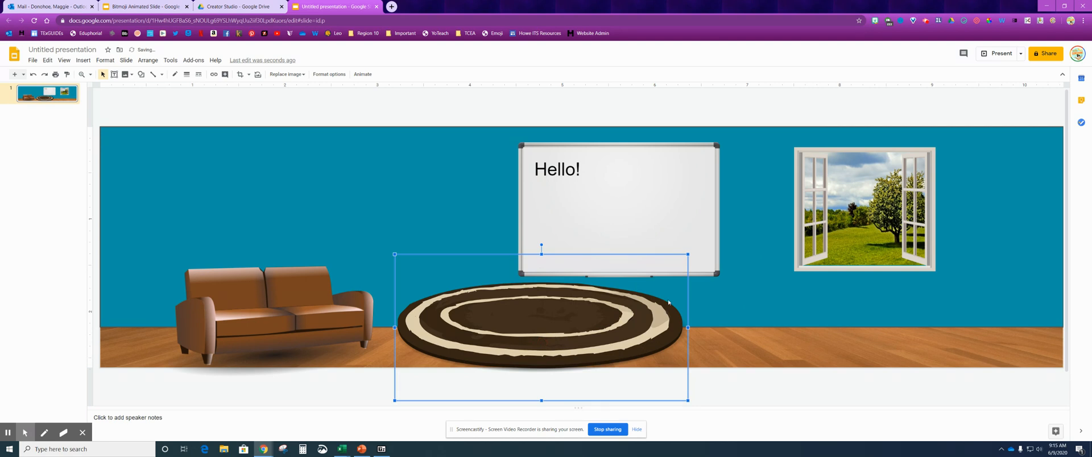
pyautogui.moveTo(687, 256); pyautogui.dragTo(585, 305)
pyautogui.click(485, 337)
pyautogui.moveTo(485, 336); pyautogui.dragTo(481, 334)
pyautogui.moveTo(581, 398); pyautogui.dragTo(552, 371)
pyautogui.click(594, 352)
pyautogui.click(522, 329)
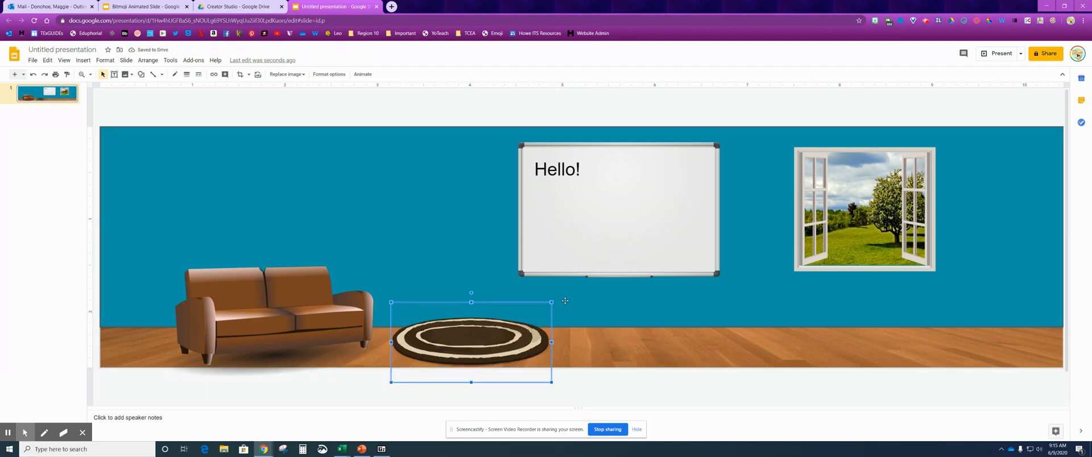
pyautogui.moveTo(551, 303); pyautogui.dragTo(530, 311)
pyautogui.click(586, 347)
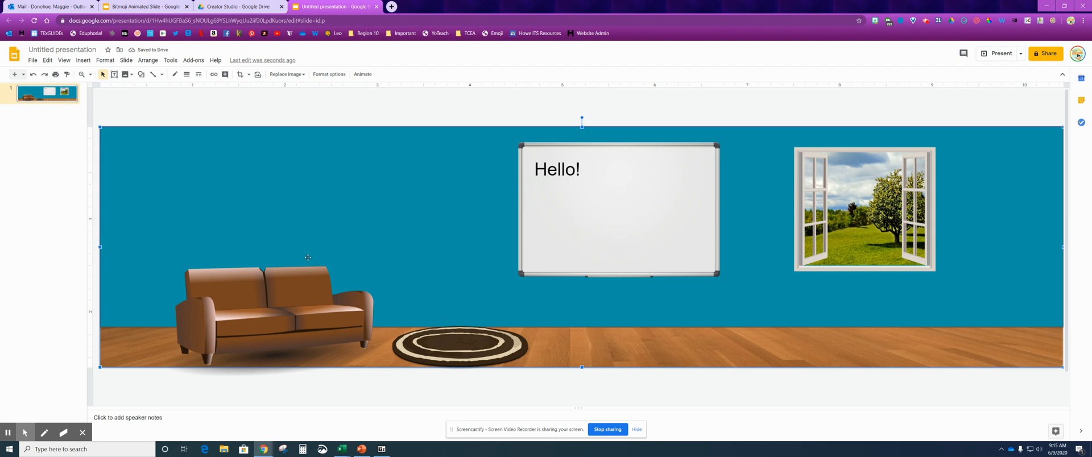
# Step: Search the web for "transparent lamp" and insert the floor lamp with the yellow shade
pyautogui.click(84, 60)
pyautogui.moveTo(119, 75)
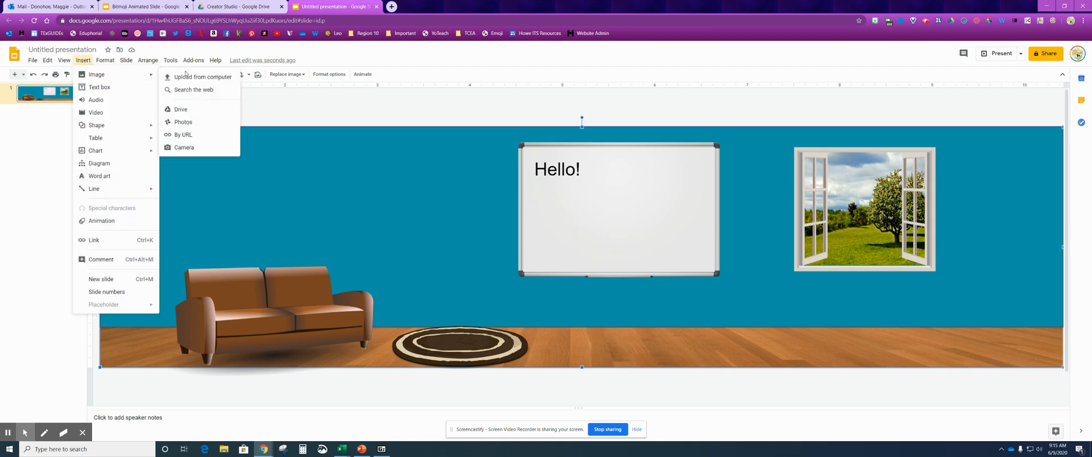
pyautogui.click(187, 90)
pyautogui.doubleClick(996, 80)
pyautogui.write('lamp')
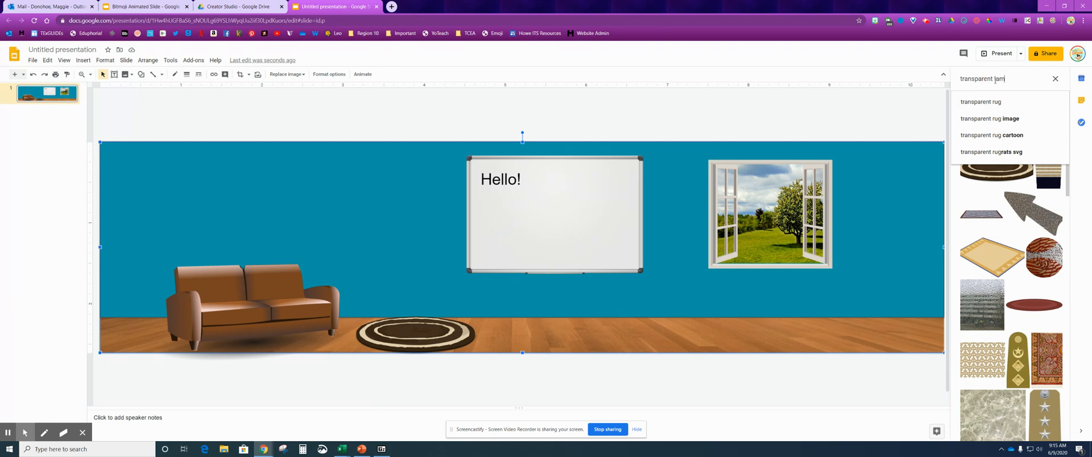
pyautogui.press('Return')
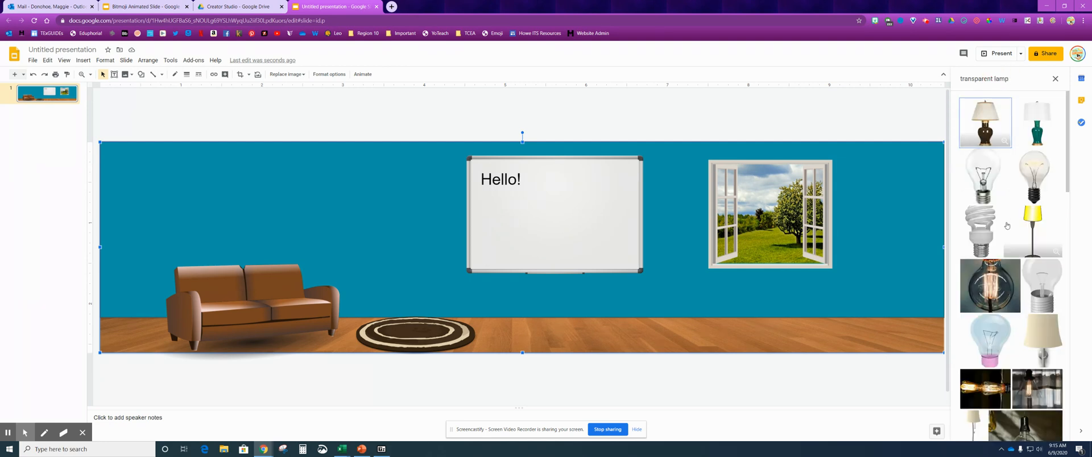
pyautogui.click(1027, 233)
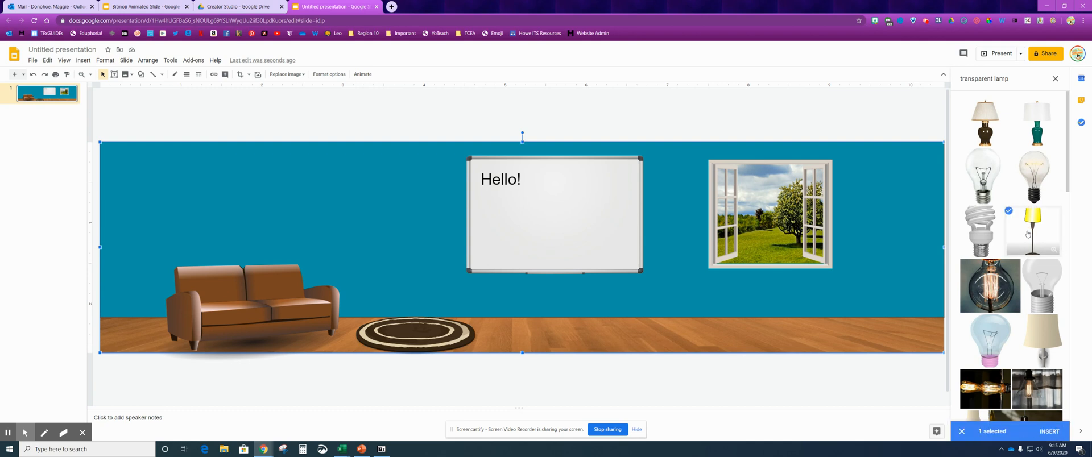
pyautogui.click(1048, 431)
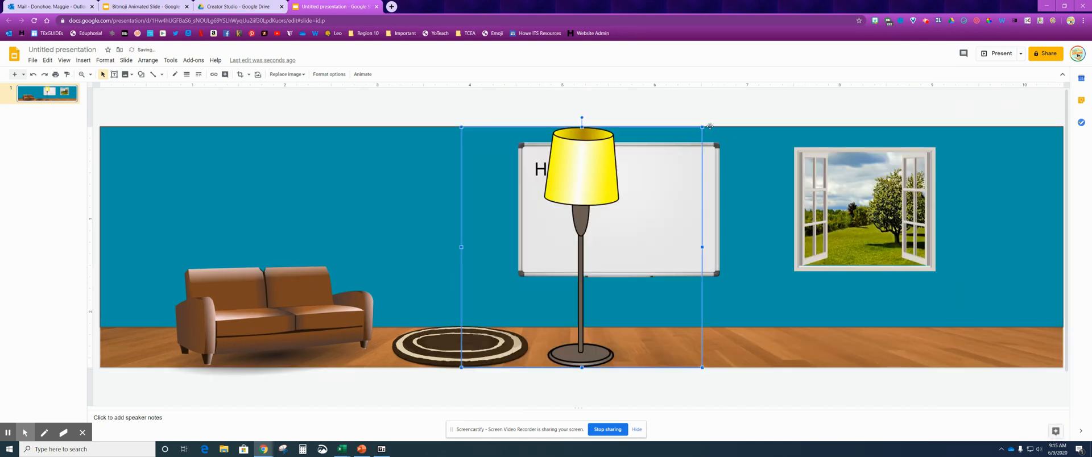
# Step: Scale the floor lamp down and stand it on the oval rug between the couch and the whiteboard
pyautogui.moveTo(700, 126); pyautogui.dragTo(643, 186)
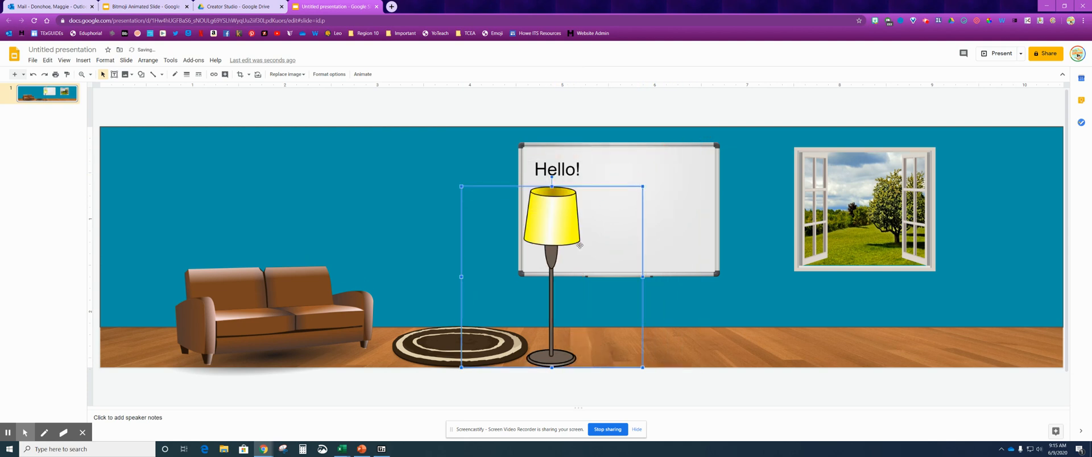
pyautogui.moveTo(552, 256); pyautogui.dragTo(469, 234)
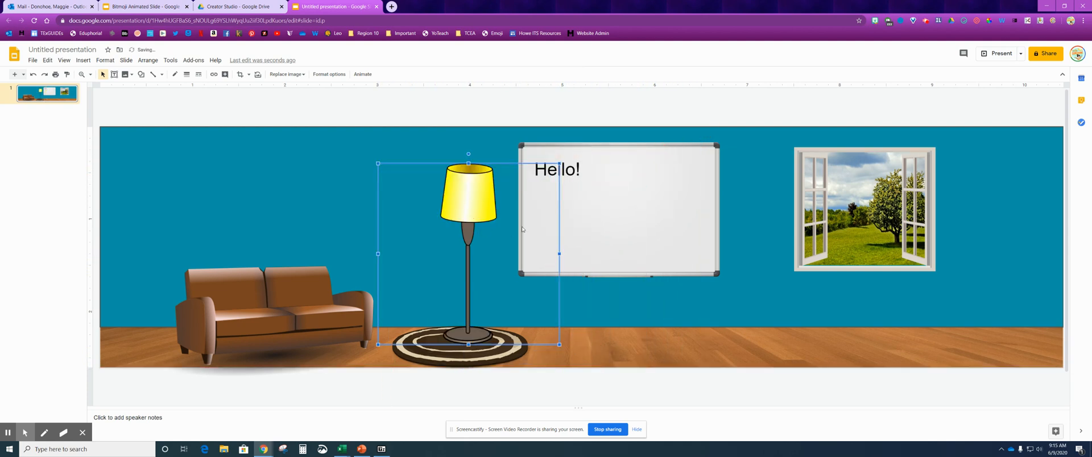
pyautogui.moveTo(559, 164); pyautogui.dragTo(477, 197)
pyautogui.moveTo(449, 229); pyautogui.dragTo(453, 224)
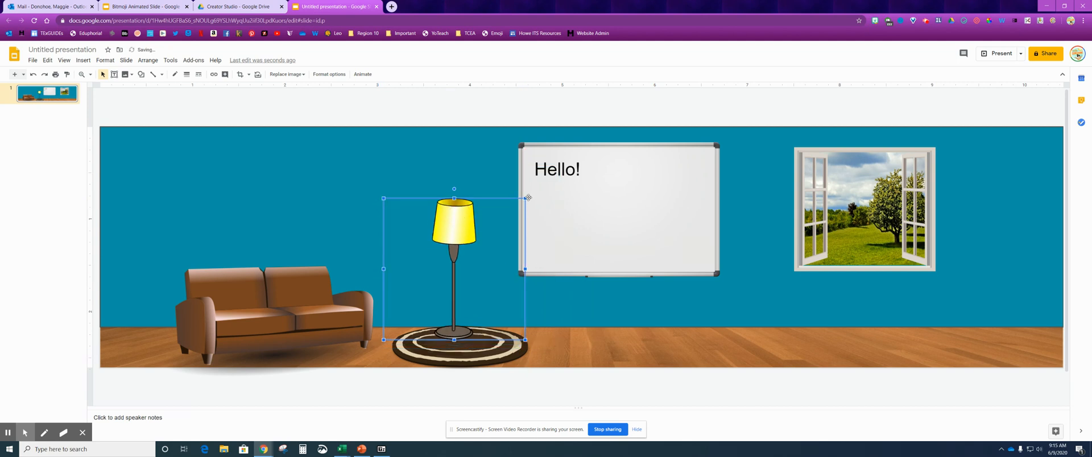
pyautogui.moveTo(525, 199); pyautogui.dragTo(486, 230)
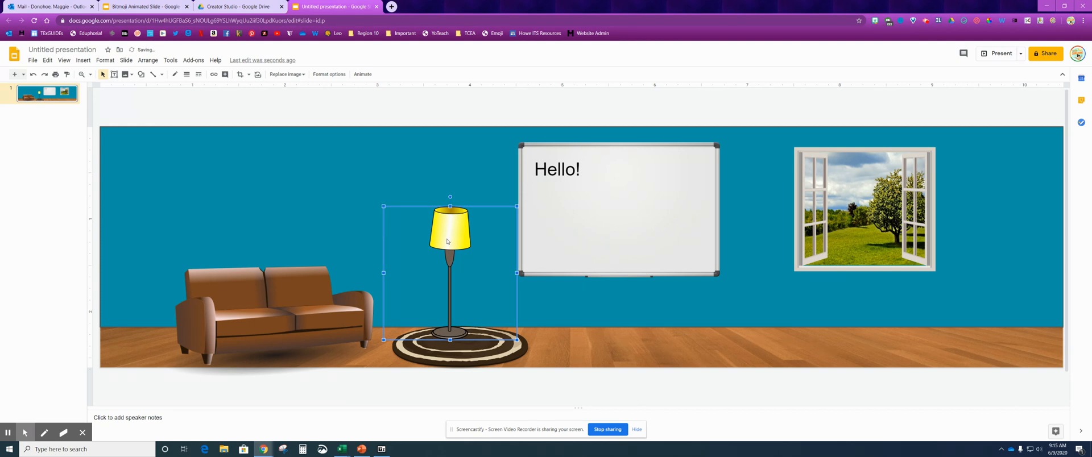
pyautogui.click(570, 347)
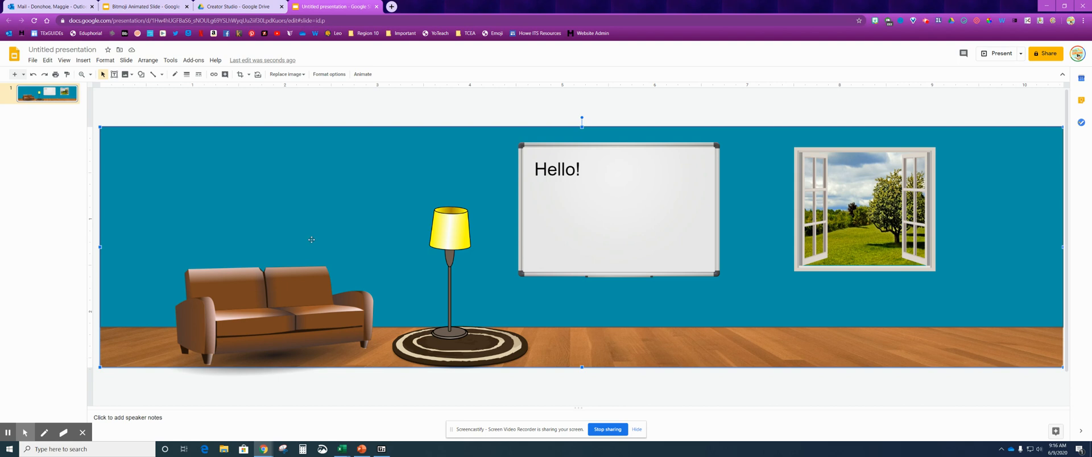
# Step: Copy the finished room slide and paste it four times to get five identical slides
pyautogui.click(249, 117)
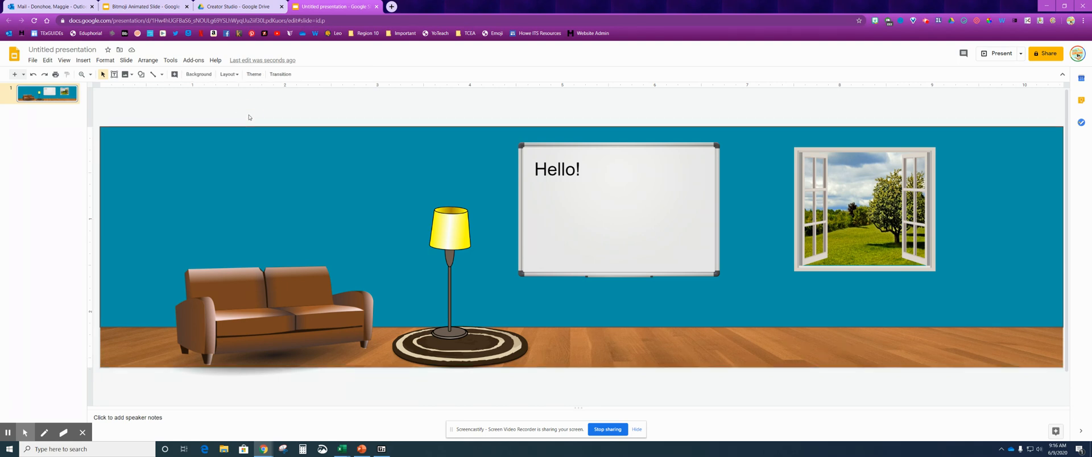
pyautogui.rightClick(55, 94)
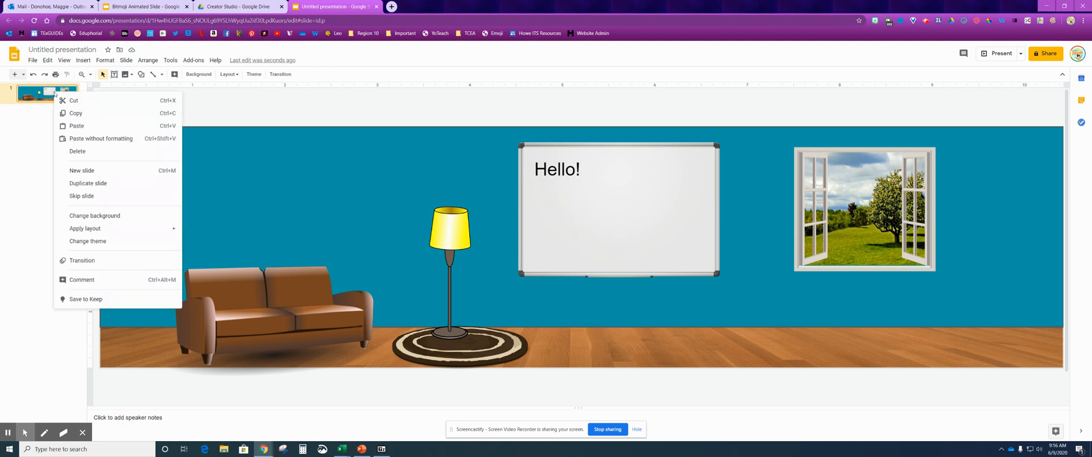
pyautogui.click(70, 117)
pyautogui.click(19, 123)
pyautogui.hotkey('ctrl', 'v')
pyautogui.hotkey('ctrl', 'v')
pyautogui.hotkey('ctrl', 'v')
pyautogui.hotkey('ctrl', 'v')
pyautogui.click(61, 230)
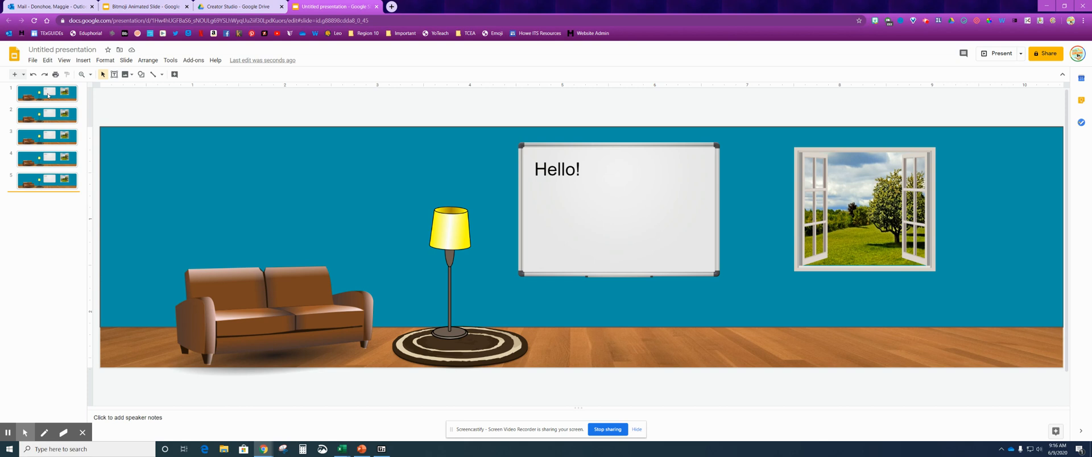
# Step: On slide 1, insert the sweating, running Bitmoji from the recently used ones
pyautogui.click(48, 95)
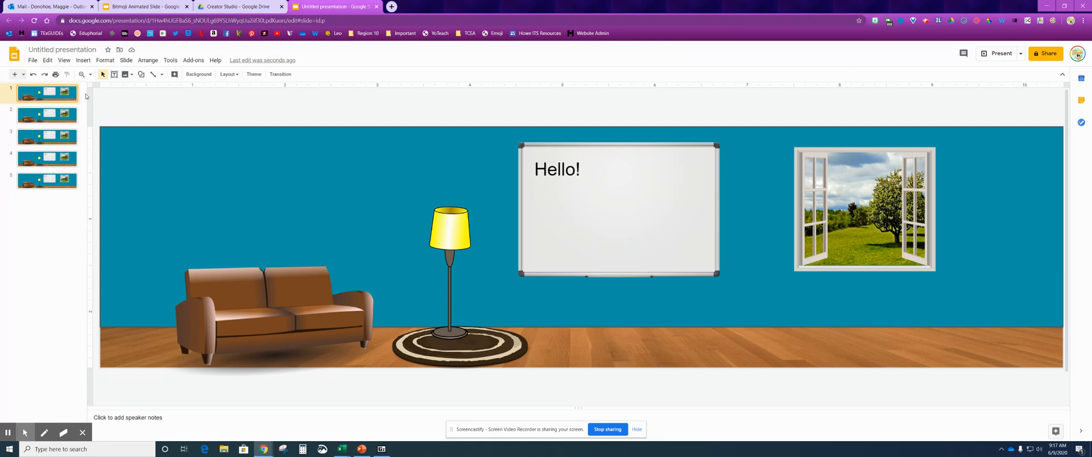
pyautogui.click(875, 20)
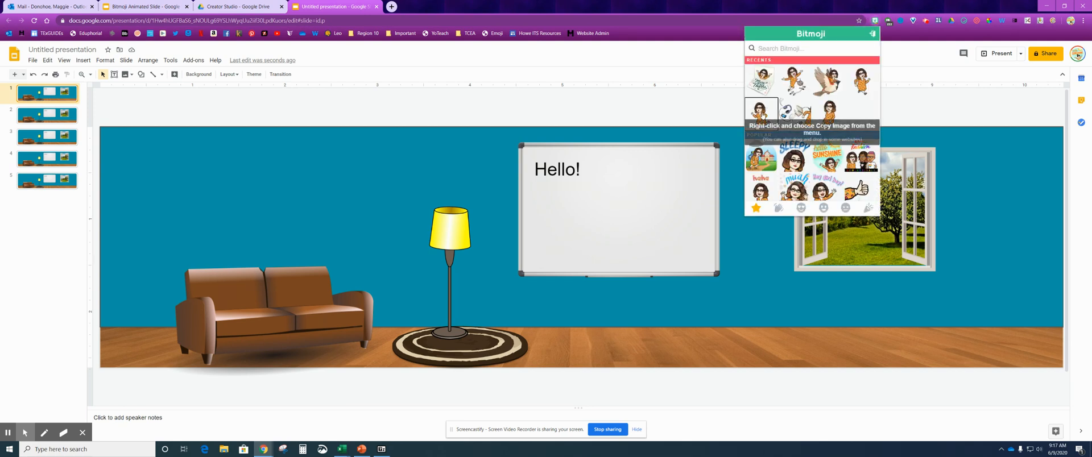
pyautogui.moveTo(761, 111); pyautogui.dragTo(729, 286)
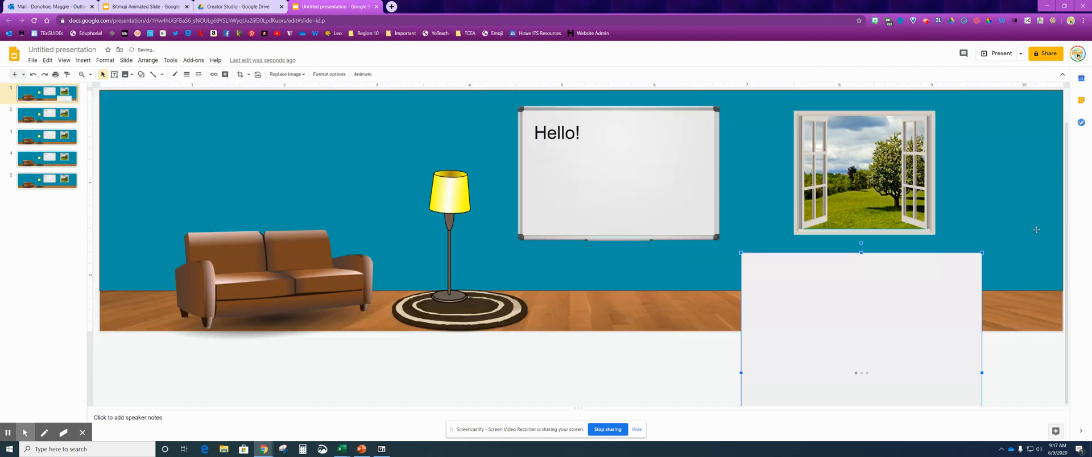
# Step: Shrink the running Bitmoji and stand it on the floor at the slide's right end beside the window, then deselect it
pyautogui.moveTo(982, 253); pyautogui.dragTo(922, 312)
pyautogui.moveTo(852, 352); pyautogui.dragTo(980, 204)
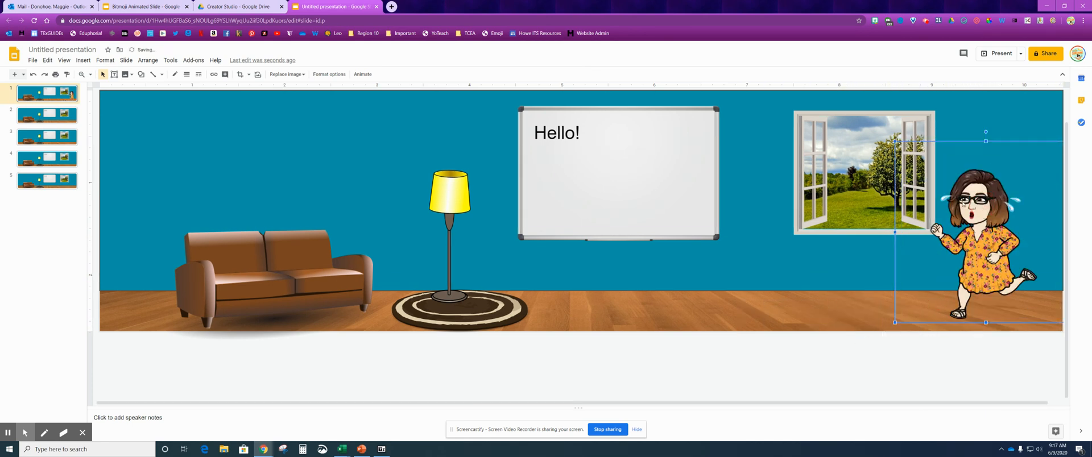
pyautogui.moveTo(895, 141); pyautogui.dragTo(915, 161)
pyautogui.moveTo(993, 215); pyautogui.dragTo(977, 203)
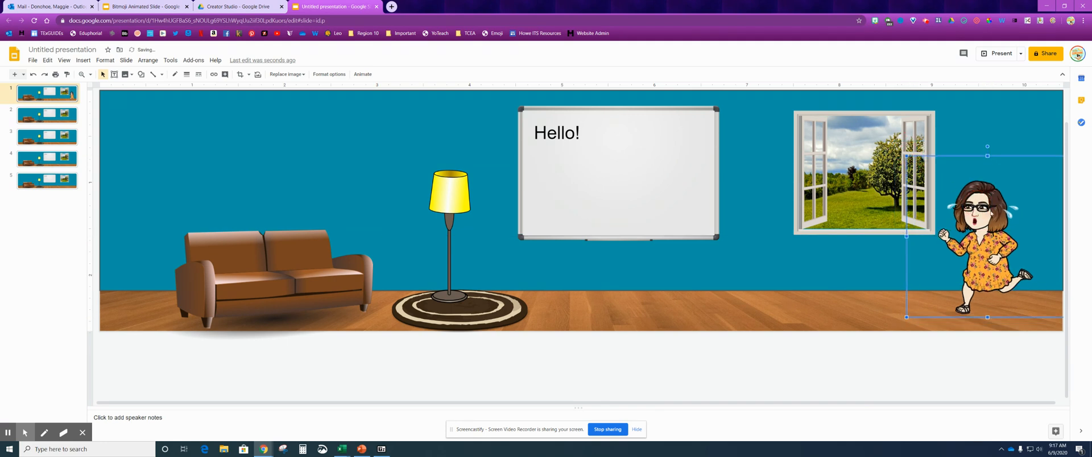
pyautogui.click(961, 363)
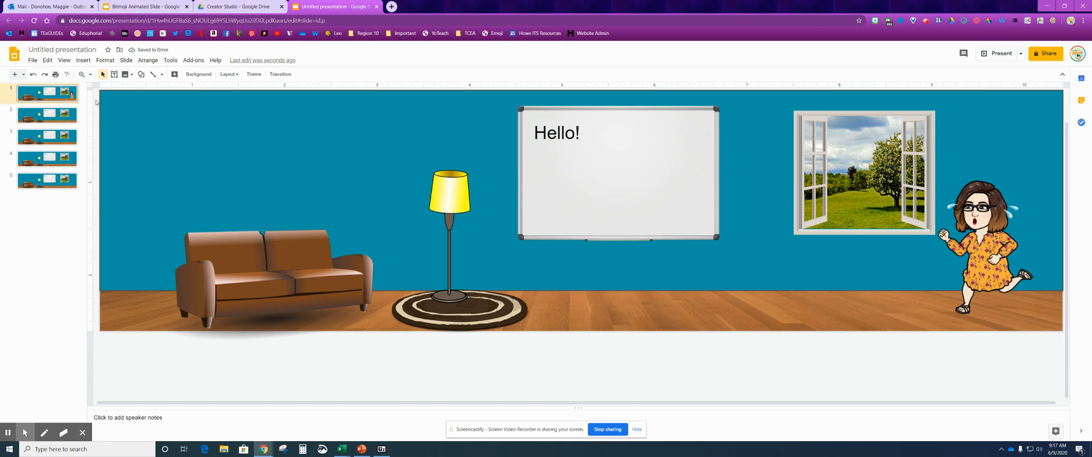
# Step: On slide 2, search Bitmoji for "run", insert the sprinting figure with whirling legs and move it in front of the window
pyautogui.click(63, 116)
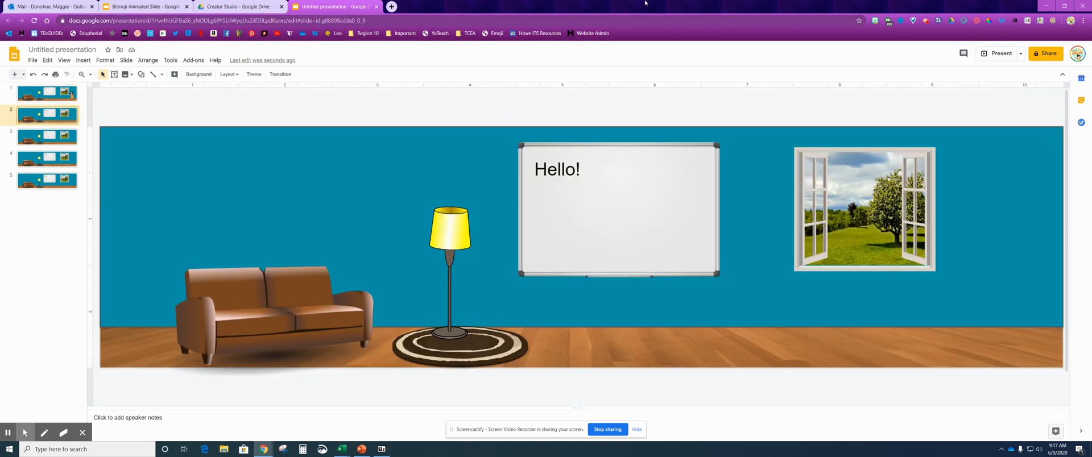
pyautogui.click(875, 21)
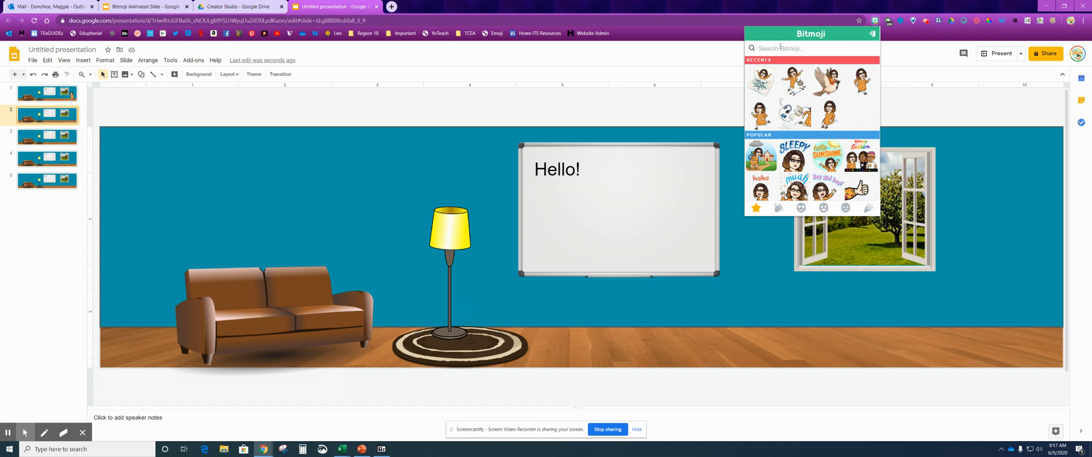
pyautogui.write('run')
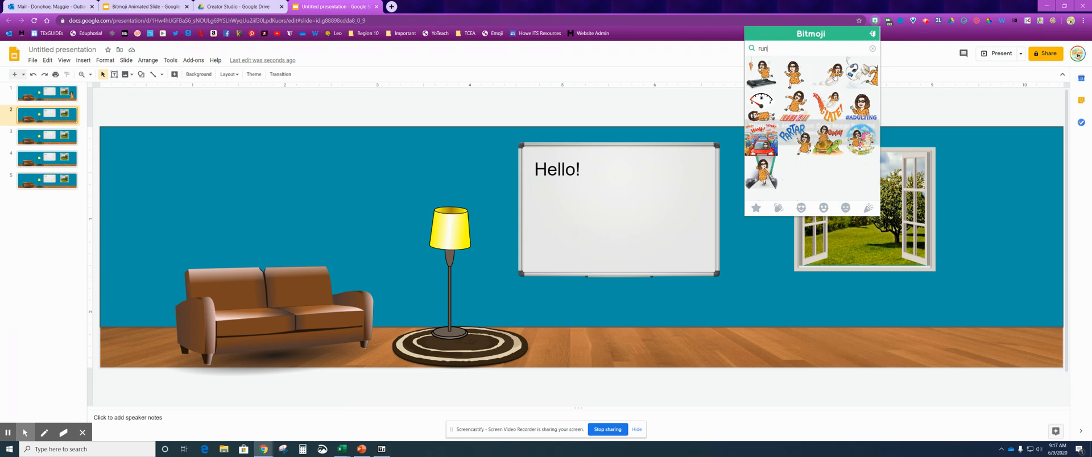
pyautogui.moveTo(831, 77); pyautogui.dragTo(761, 294)
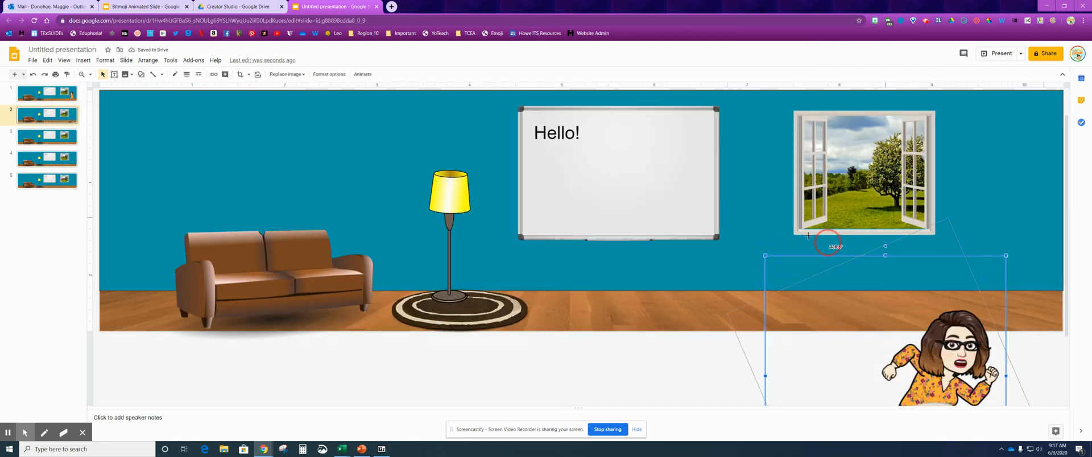
pyautogui.moveTo(926, 367); pyautogui.dragTo(871, 212)
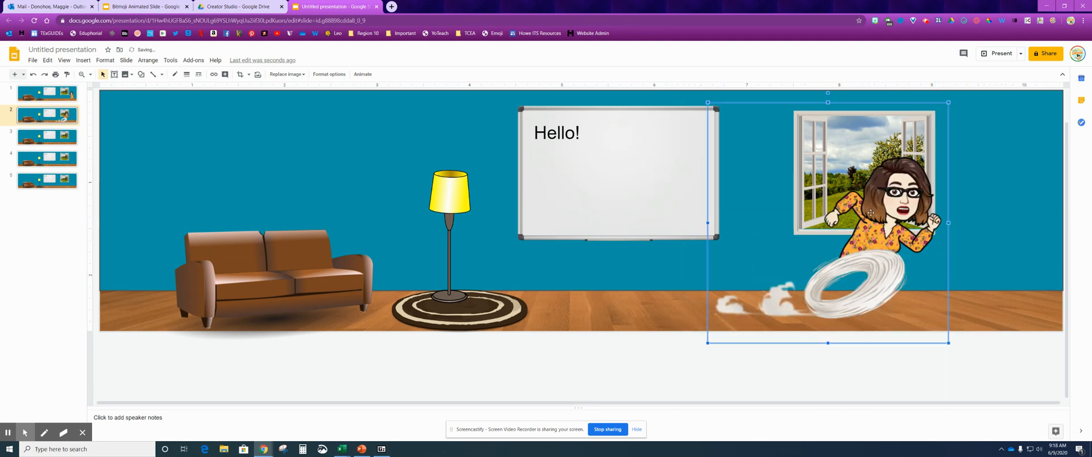
# Step: Flip the sprinting Bitmoji on slide 2 horizontally so it faces the sofa, and shrink it slightly
pyautogui.rightClick(879, 233)
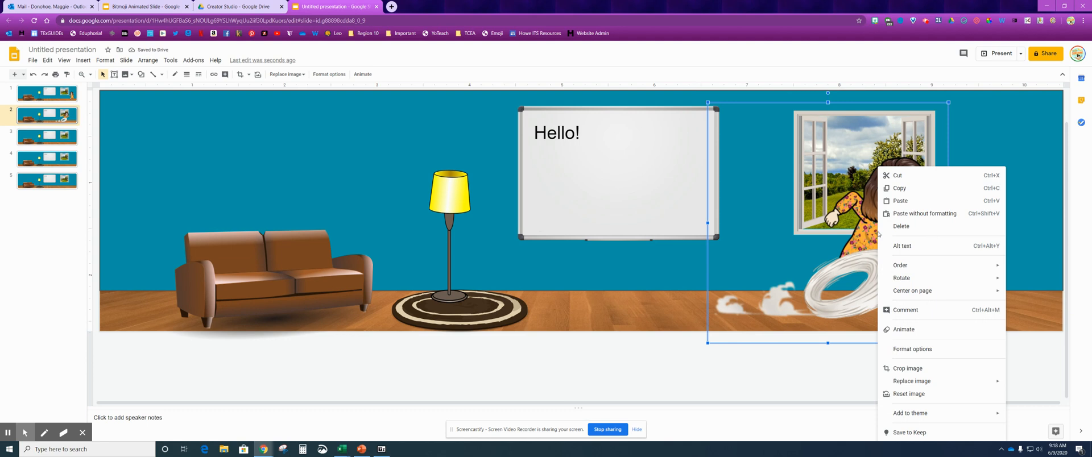
pyautogui.moveTo(913, 282)
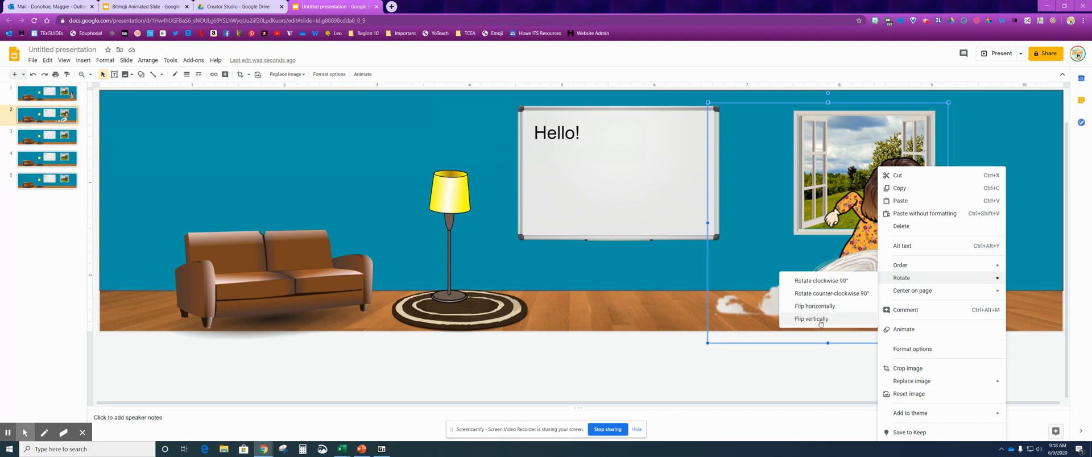
pyautogui.click(821, 307)
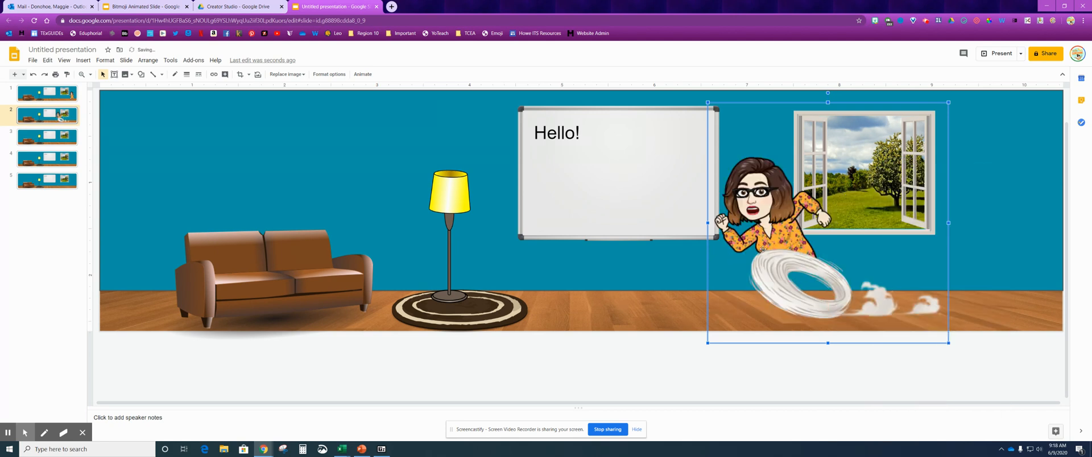
pyautogui.click(699, 371)
pyautogui.click(771, 331)
pyautogui.moveTo(950, 102); pyautogui.dragTo(915, 135)
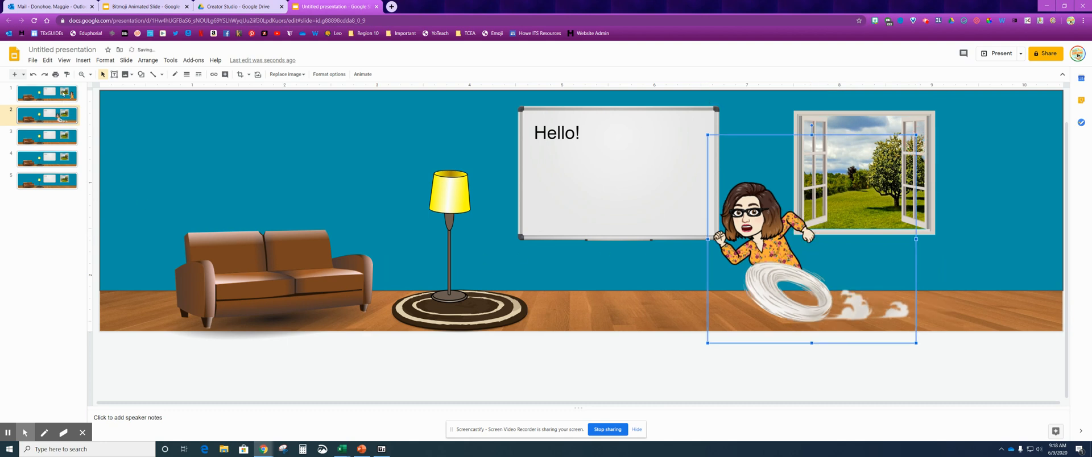
# Step: Check the runner's size on slide 1, adjust the sprinting Bitmoji on slide 2 to match, and shift it in front of the window
pyautogui.click(63, 92)
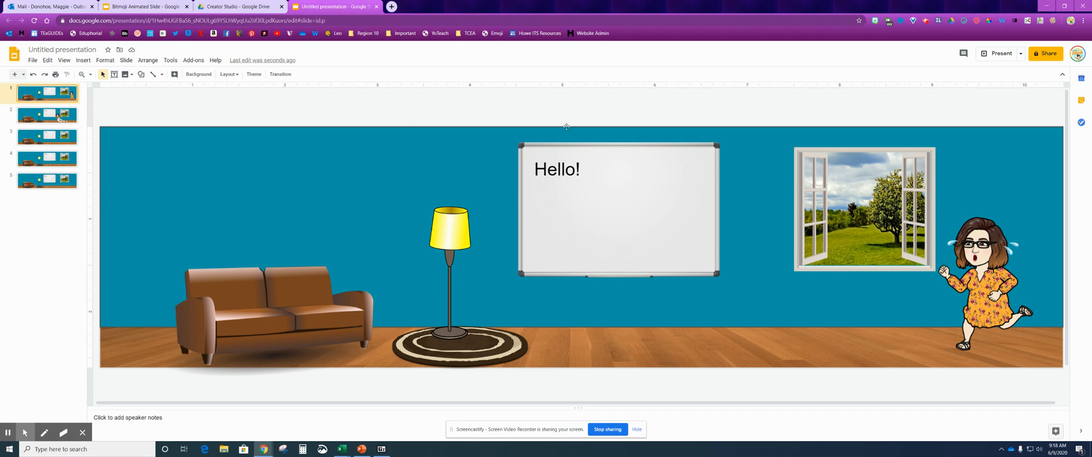
pyautogui.click(50, 117)
pyautogui.click(895, 190)
pyautogui.moveTo(917, 172); pyautogui.dragTo(907, 181)
pyautogui.moveTo(766, 286); pyautogui.dragTo(827, 285)
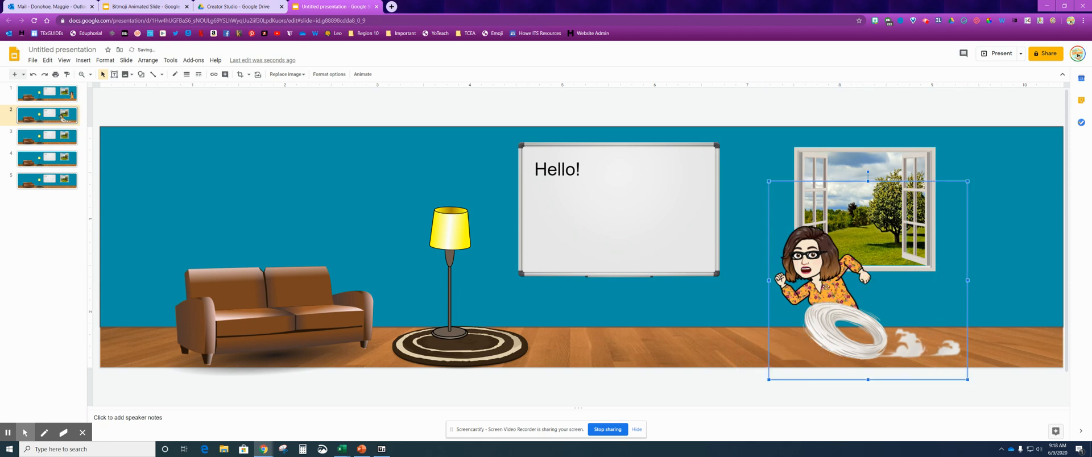
pyautogui.moveTo(966, 182); pyautogui.dragTo(973, 176)
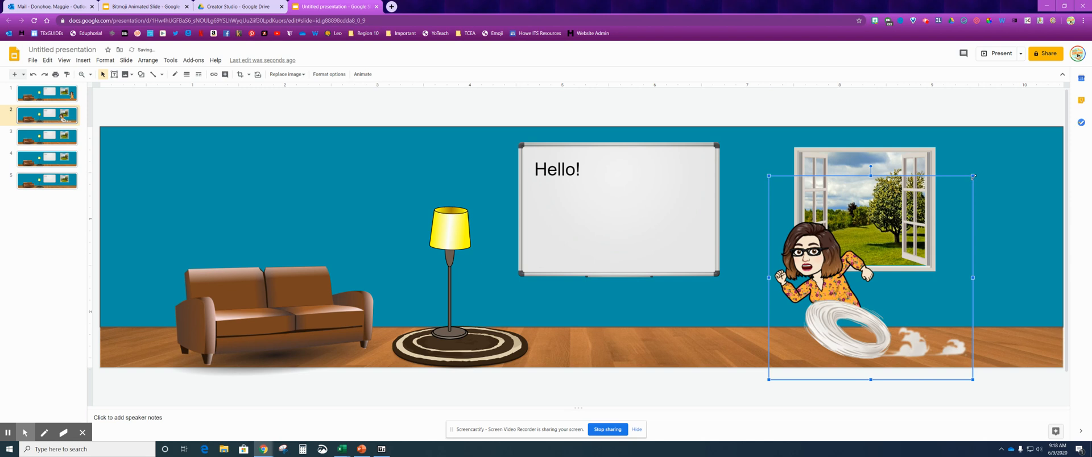
pyautogui.click(728, 376)
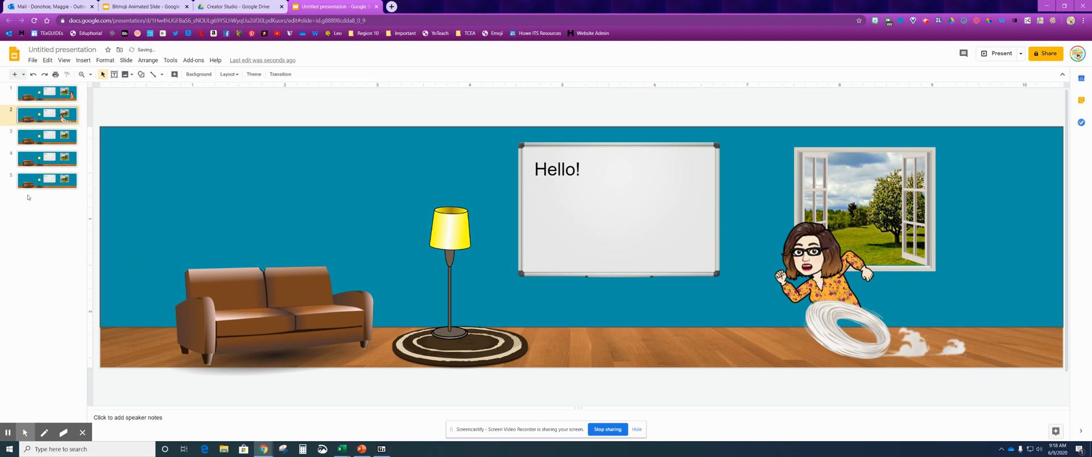
# Step: On slide 3, search Bitmoji for "jump", insert the figure riding a sheep and move it up in front of the window
pyautogui.click(43, 143)
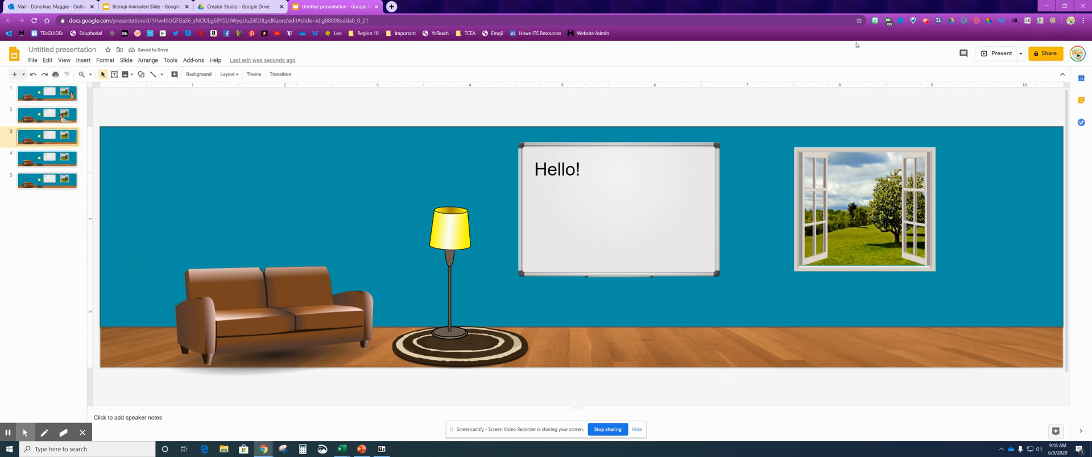
pyautogui.click(874, 21)
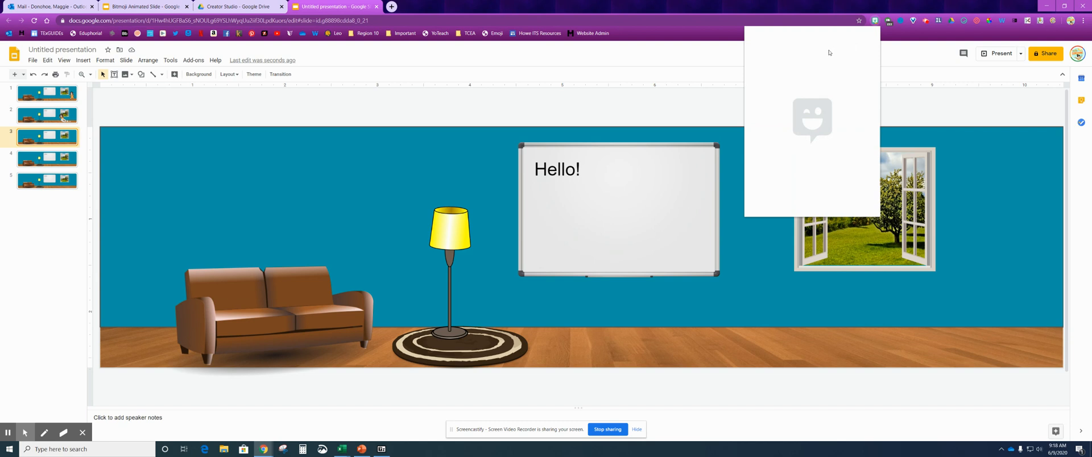
pyautogui.click(780, 48)
pyautogui.write('jump')
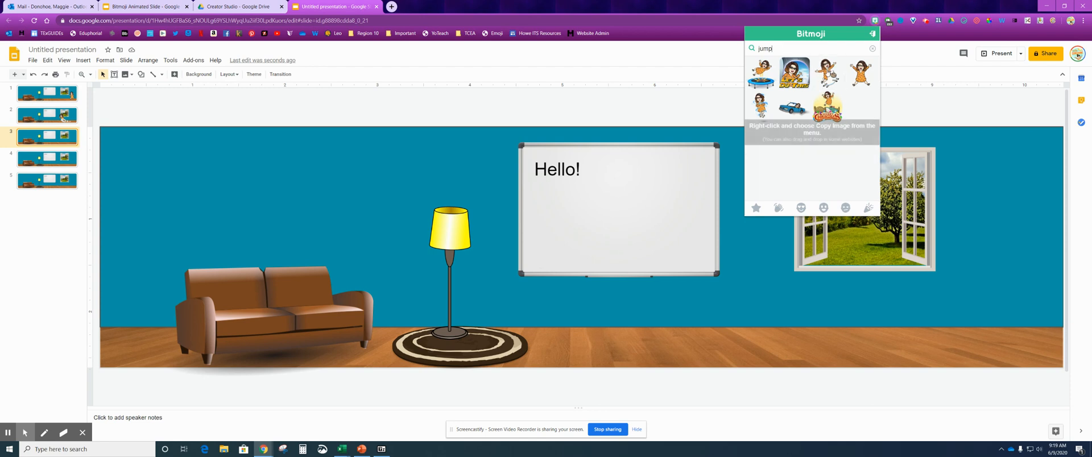
pyautogui.moveTo(828, 73); pyautogui.dragTo(779, 293)
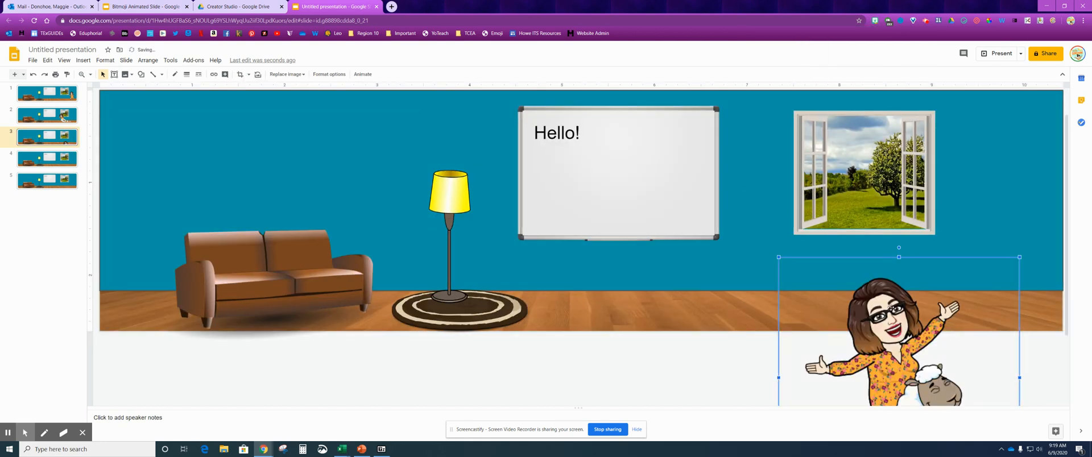
pyautogui.moveTo(871, 278); pyautogui.dragTo(812, 144)
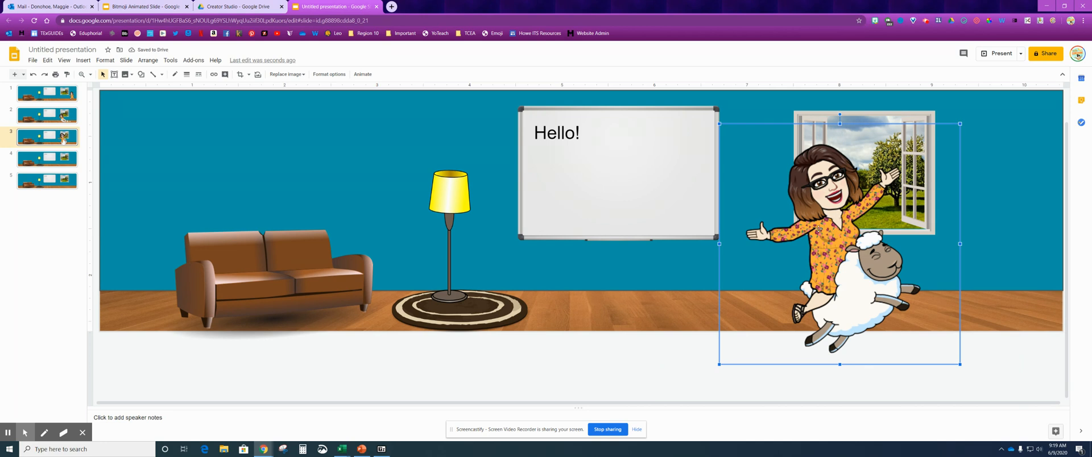
# Step: Flip the sheep-riding Bitmoji horizontally, shrink it and place it in mid-air between the whiteboard and the window
pyautogui.rightClick(832, 211)
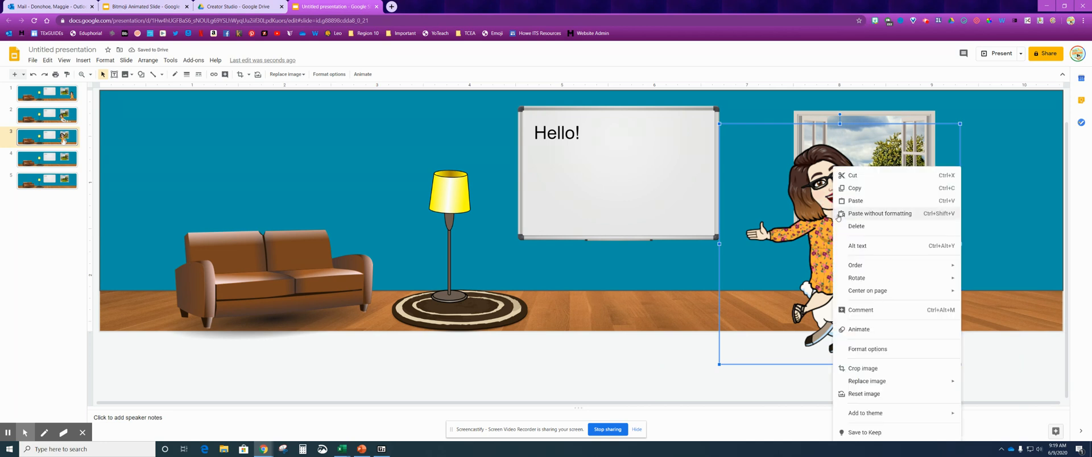
pyautogui.moveTo(859, 281)
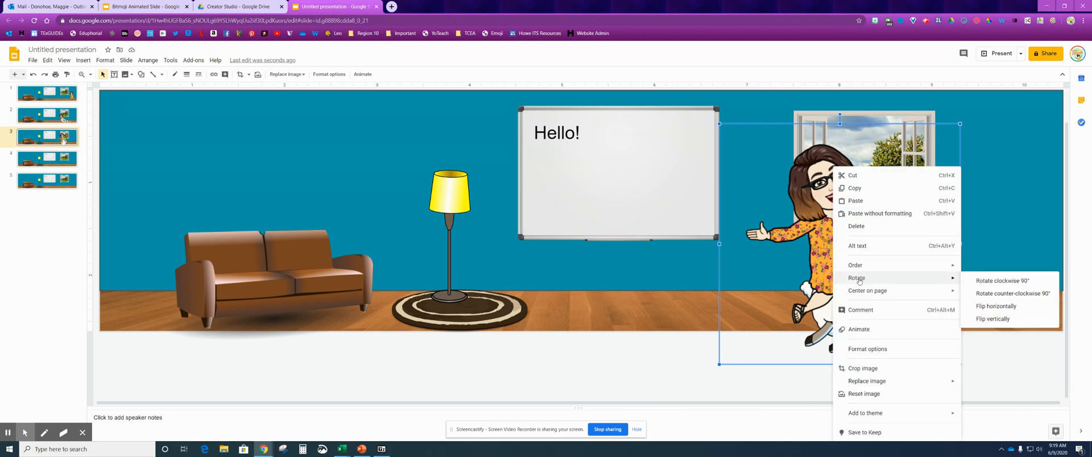
pyautogui.click(1001, 307)
pyautogui.moveTo(846, 278); pyautogui.dragTo(756, 276)
pyautogui.moveTo(871, 122); pyautogui.dragTo(790, 168)
pyautogui.moveTo(735, 265); pyautogui.dragTo(748, 195)
pyautogui.click(748, 270)
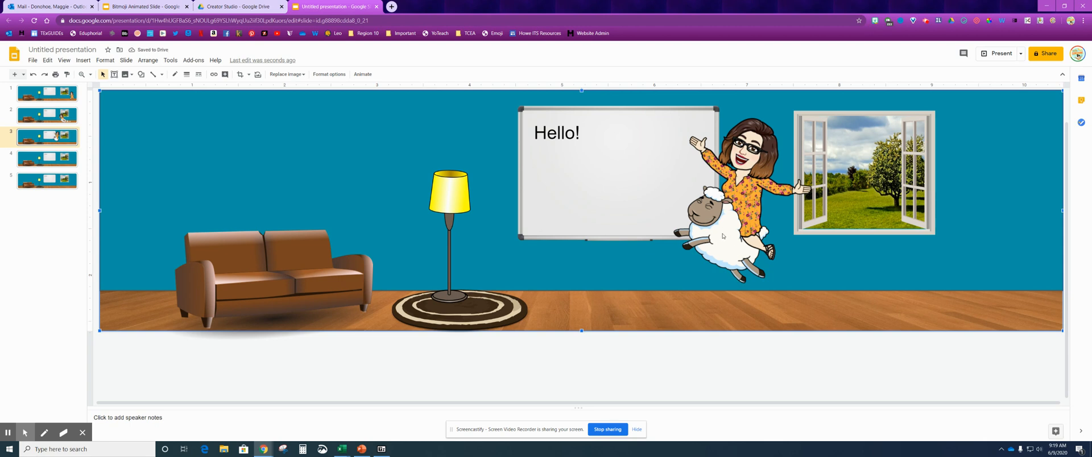
# Step: On slide 4, insert the bird-riding Bitmoji from the recently used ones and move it in front of the whiteboard
pyautogui.click(59, 160)
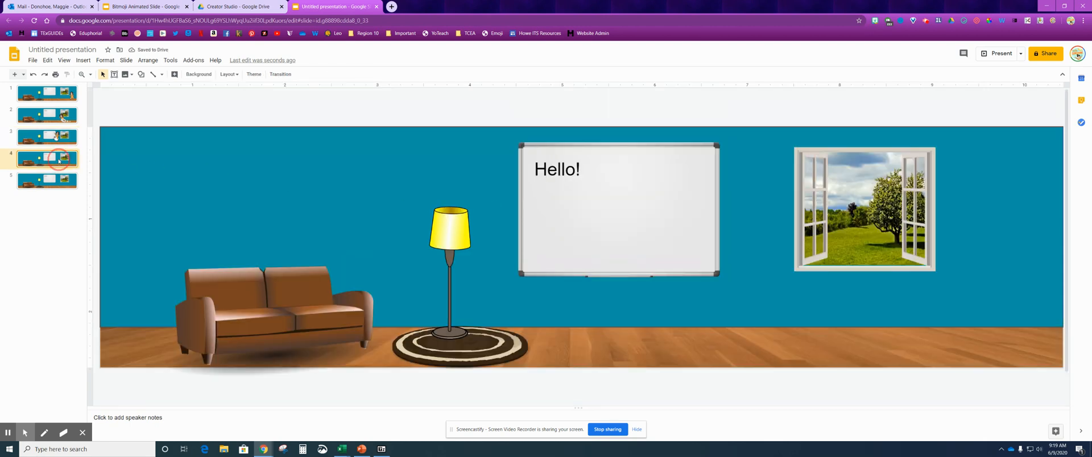
pyautogui.click(875, 20)
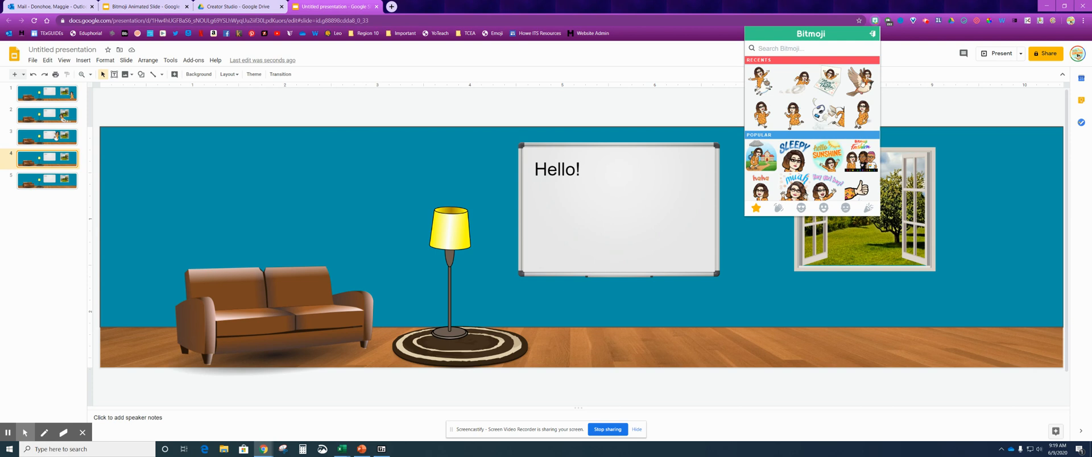
pyautogui.moveTo(863, 81); pyautogui.dragTo(617, 282)
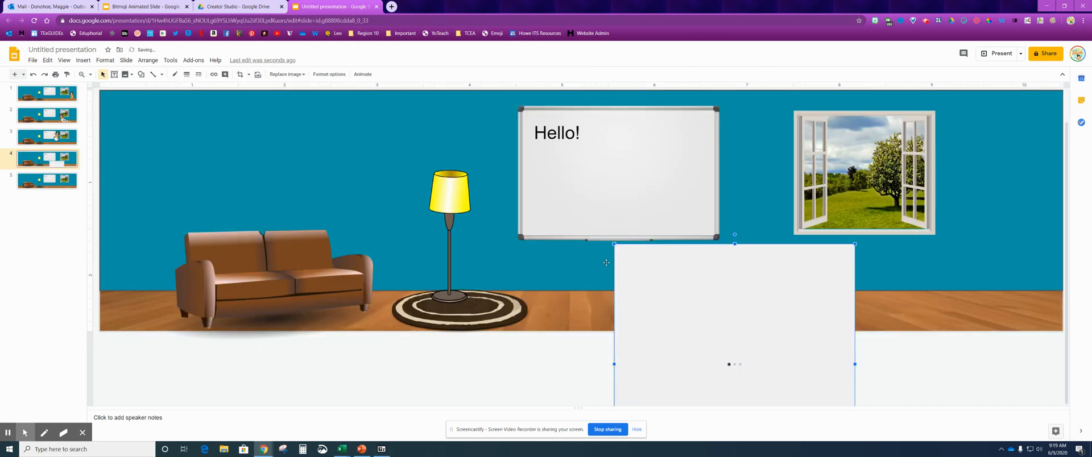
pyautogui.moveTo(733, 346); pyautogui.dragTo(613, 208)
# Step: Flip the bird-riding Bitmoji horizontally, shrink it and place it in the air between the lamp and the whiteboard
pyautogui.rightClick(614, 209)
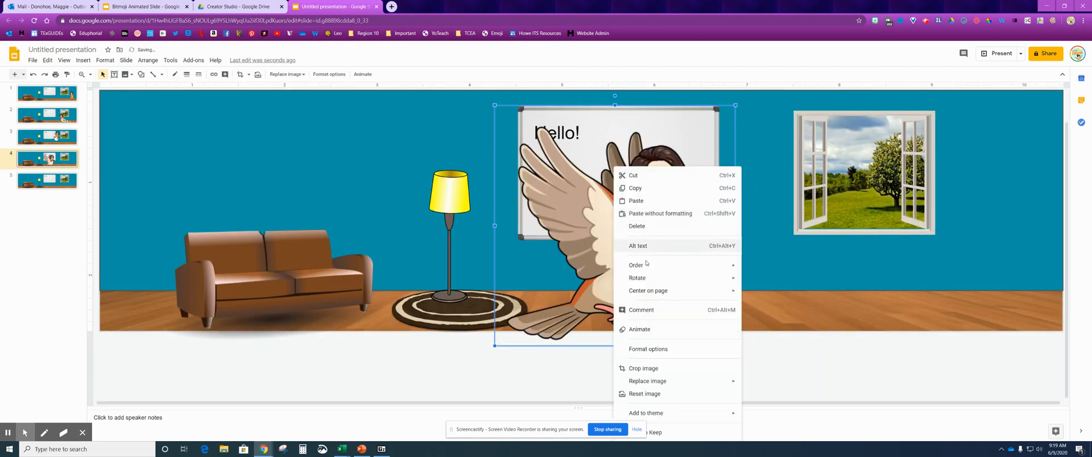
pyautogui.moveTo(638, 279)
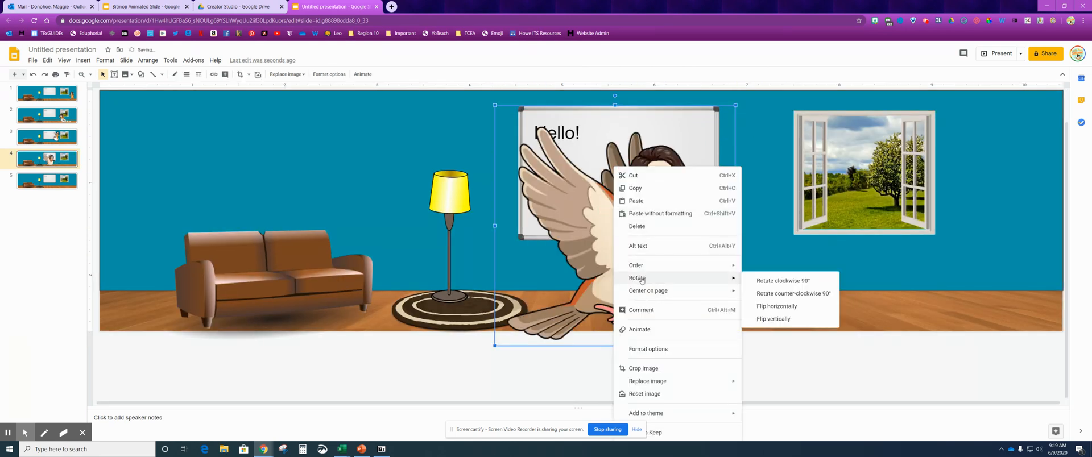
pyautogui.click(776, 306)
pyautogui.moveTo(736, 106); pyautogui.dragTo(647, 166)
pyautogui.moveTo(554, 280); pyautogui.dragTo(486, 234)
pyautogui.click(607, 355)
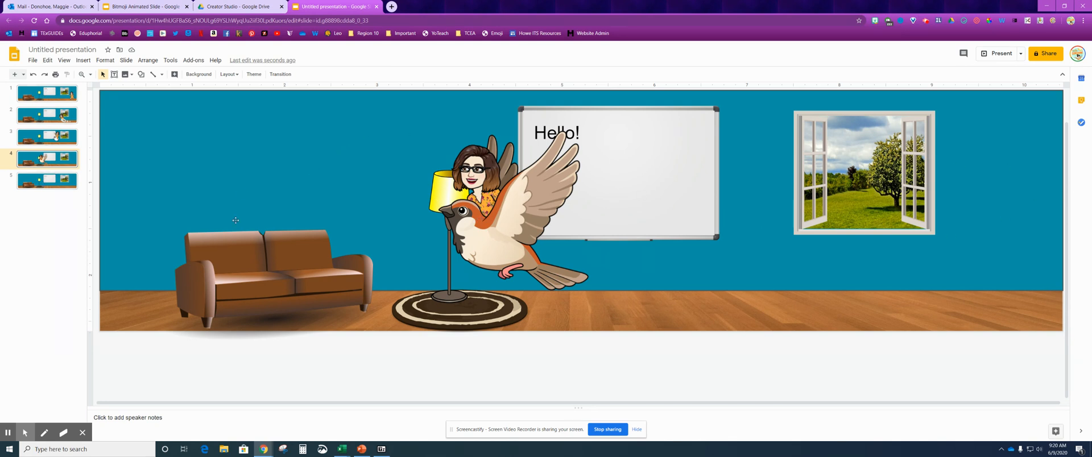
# Step: On slide 5, search Bitmoji for "sitting", insert the seated figure without lettering and move it up beside the sofa
pyautogui.click(60, 185)
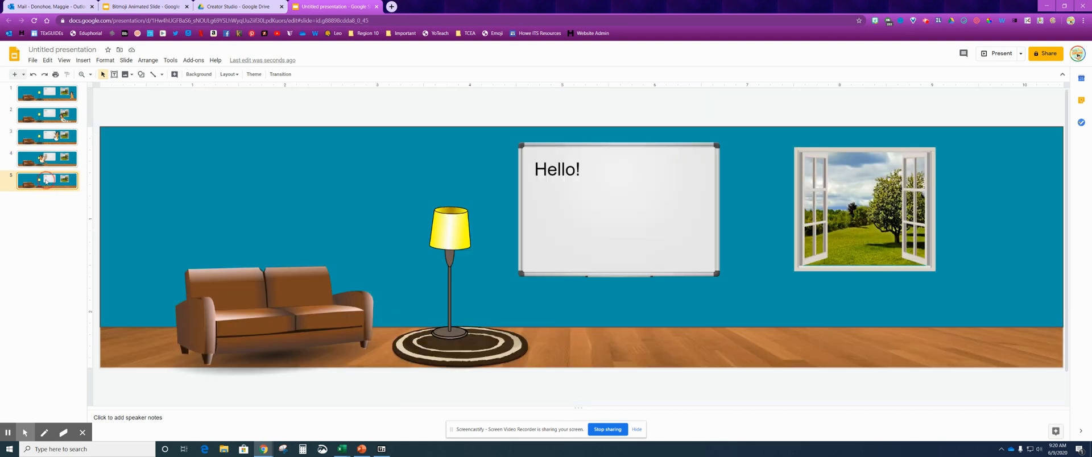
pyautogui.click(875, 21)
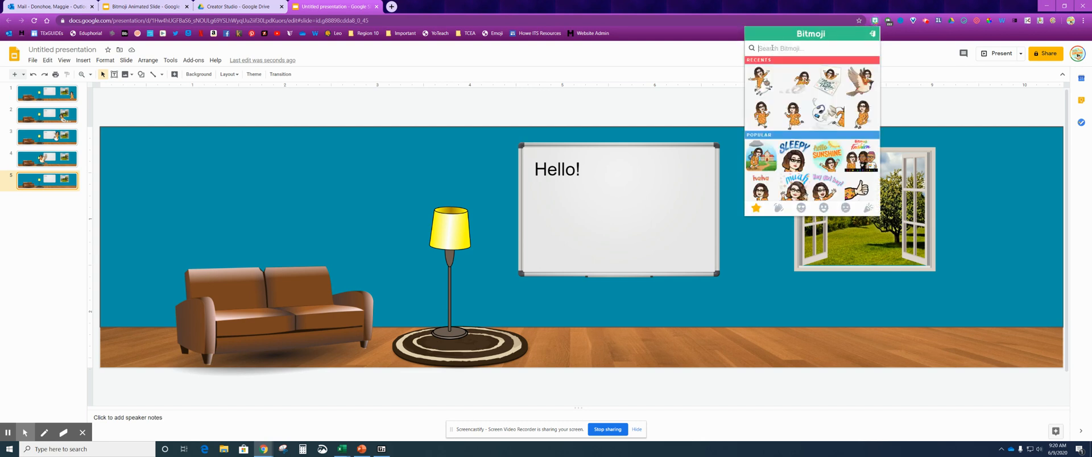
pyautogui.write('sitting')
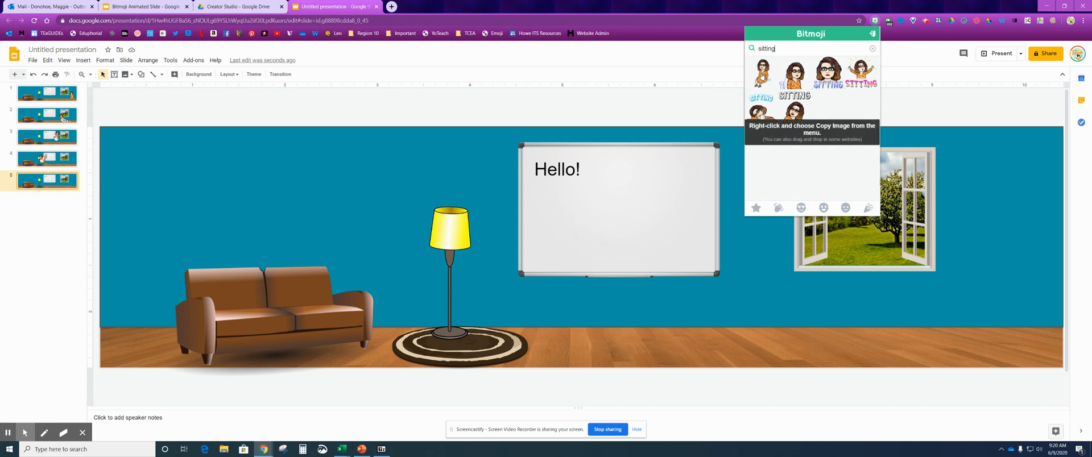
pyautogui.moveTo(763, 75); pyautogui.dragTo(401, 295)
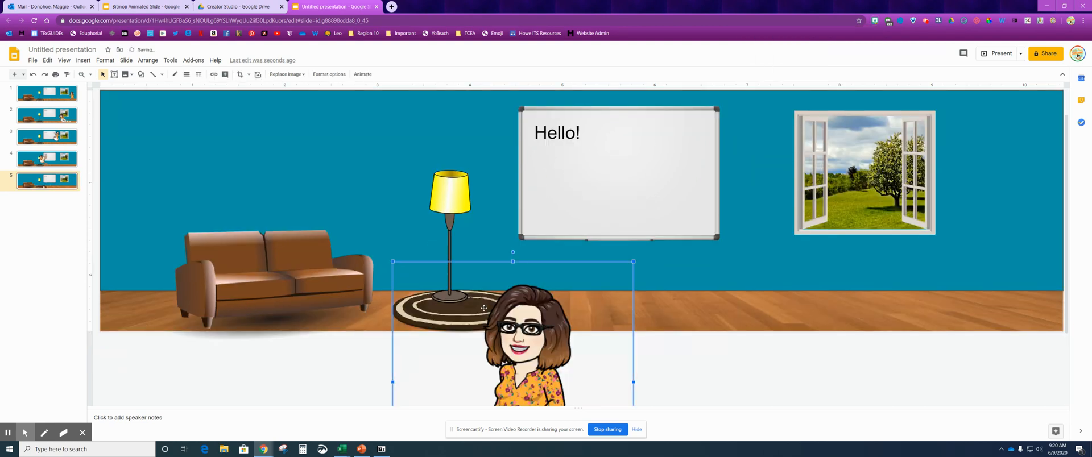
pyautogui.moveTo(529, 338); pyautogui.dragTo(419, 238)
# Step: Flip the seated Bitmoji horizontally, shrink it to the sofa's scale and seat it in the middle of the sofa, then deselect it
pyautogui.rightClick(420, 238)
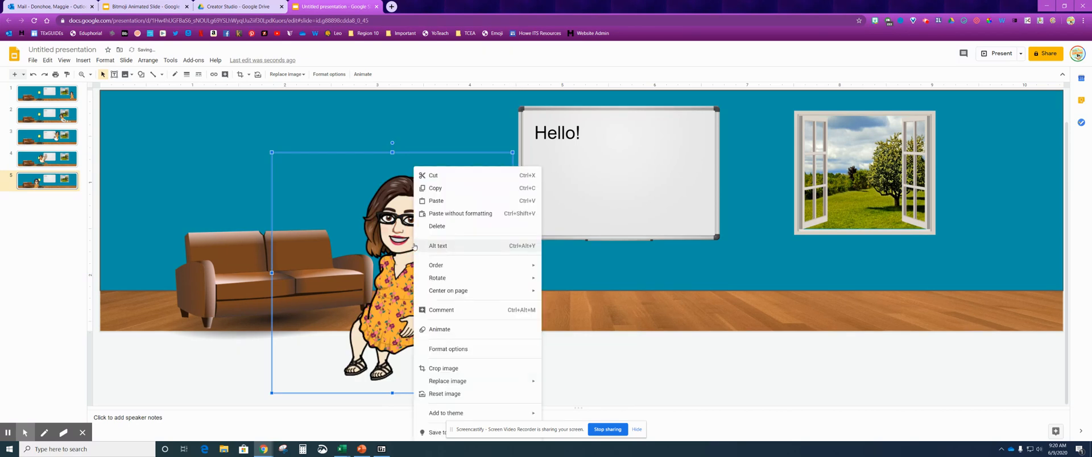
pyautogui.moveTo(444, 277)
pyautogui.click(576, 306)
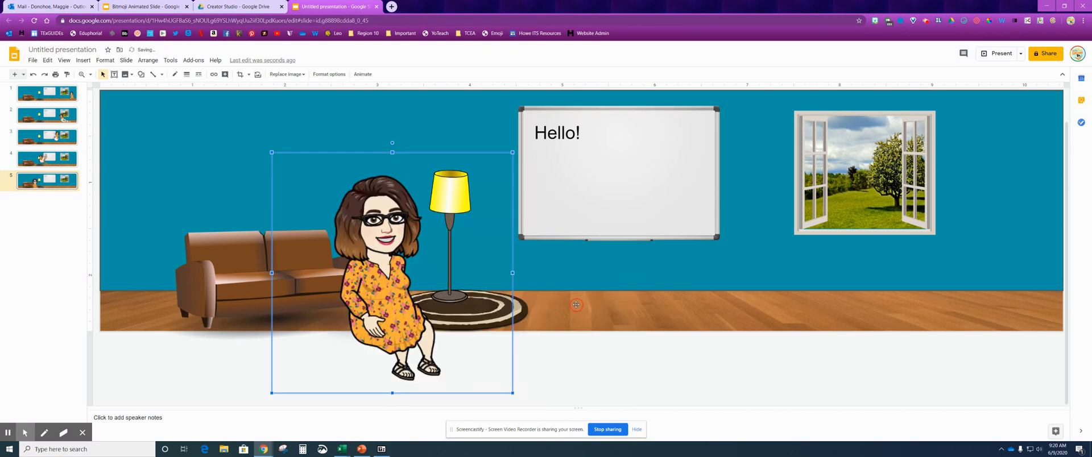
pyautogui.moveTo(513, 153); pyautogui.dragTo(451, 215)
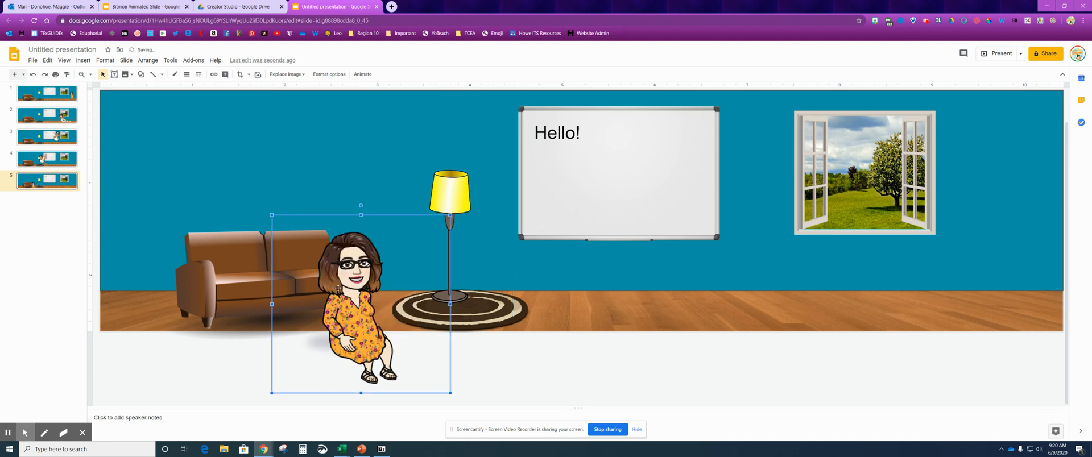
pyautogui.moveTo(339, 289); pyautogui.dragTo(275, 226)
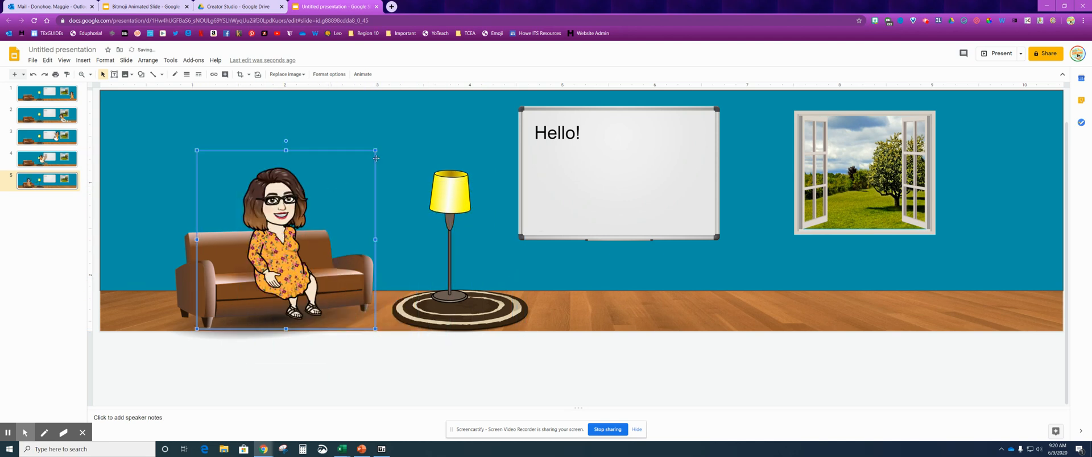
pyautogui.moveTo(375, 151); pyautogui.dragTo(360, 166)
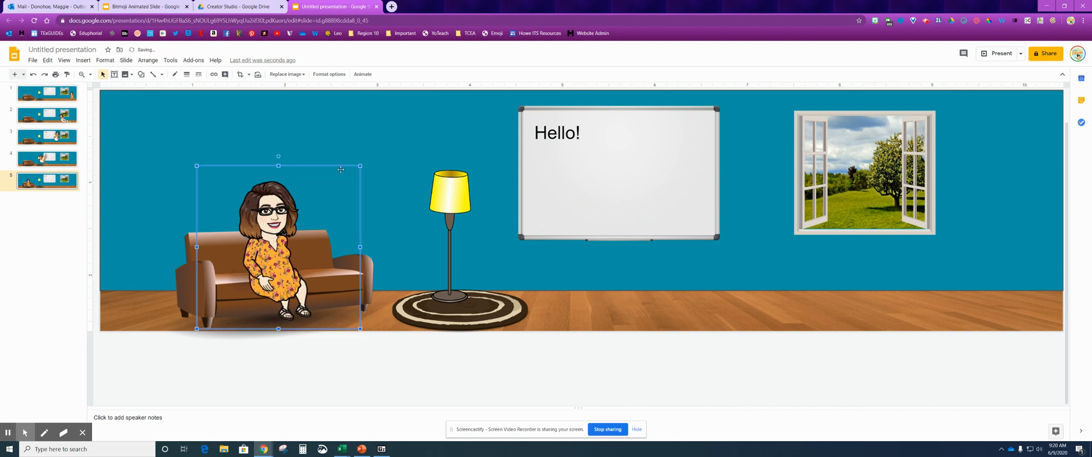
pyautogui.moveTo(288, 257); pyautogui.dragTo(270, 239)
pyautogui.click(394, 364)
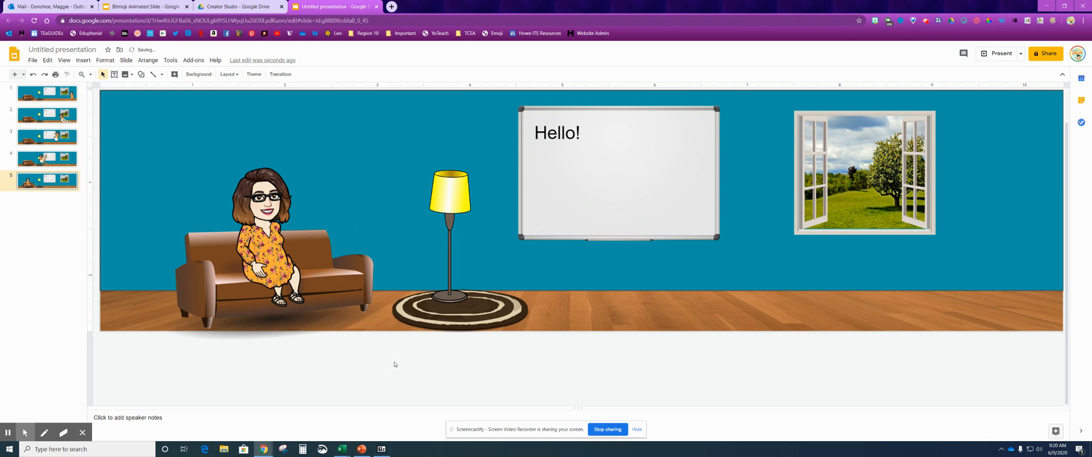
# Step: Look through slides 2, 3 and 4 in order to check how the Bitmoji moves across the room
pyautogui.click(68, 116)
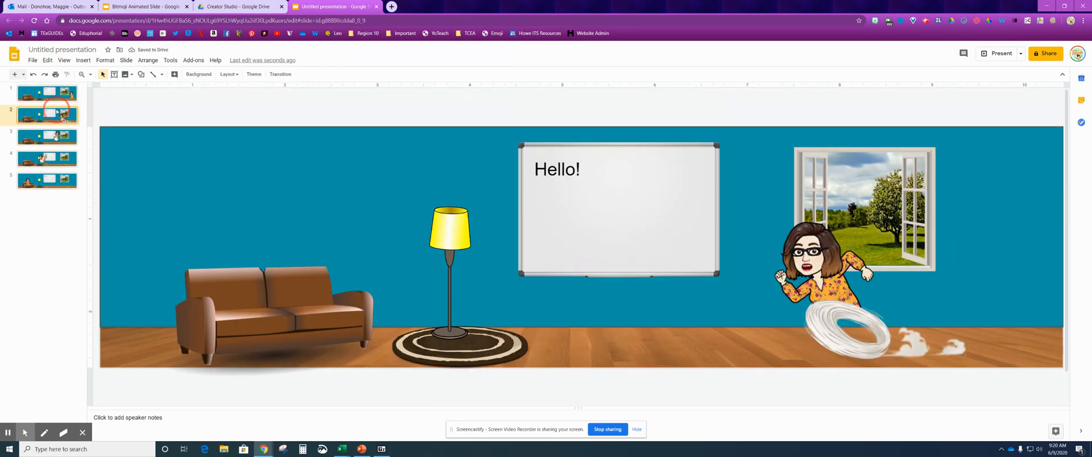
pyautogui.click(53, 135)
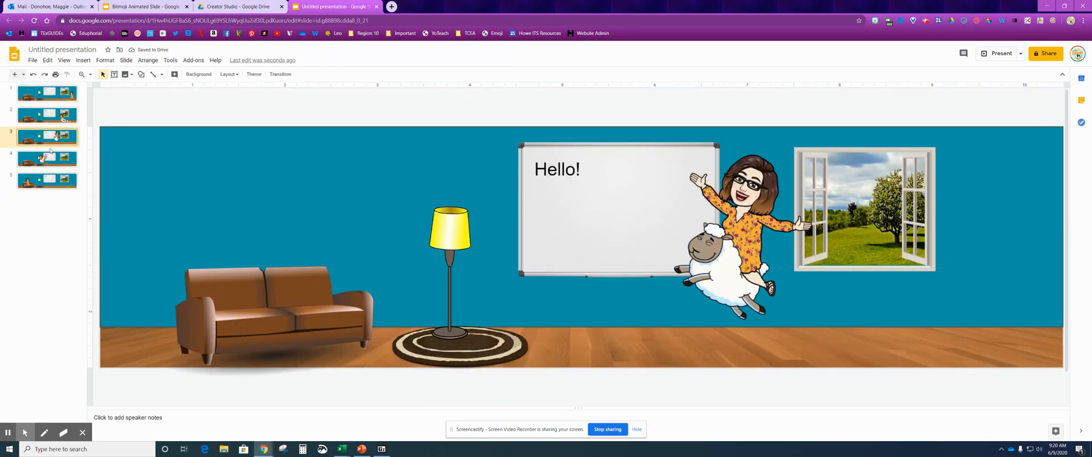
pyautogui.click(50, 164)
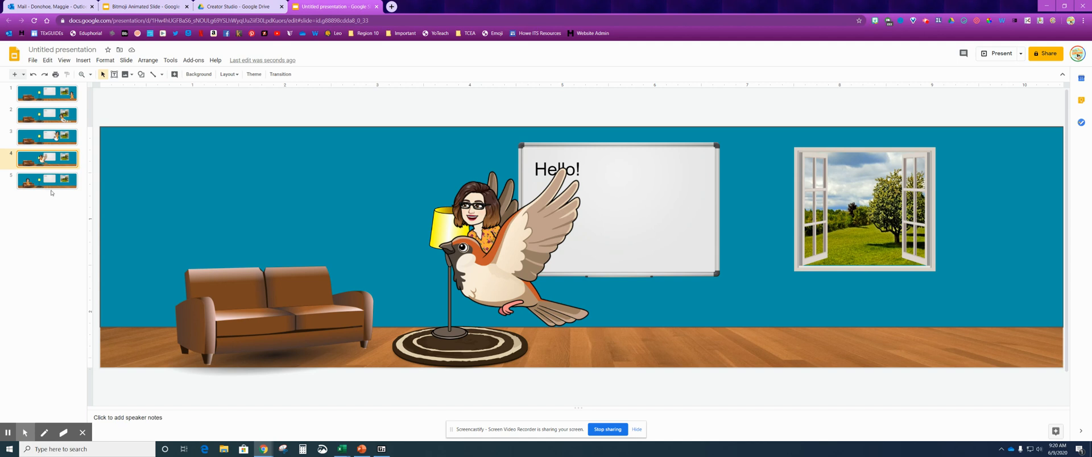
# Step: Finish checking the animation sequence on slide 5, where the Bitmoji sits on the sofa
pyautogui.click(51, 187)
pyautogui.click(59, 237)
pyautogui.click(147, 109)
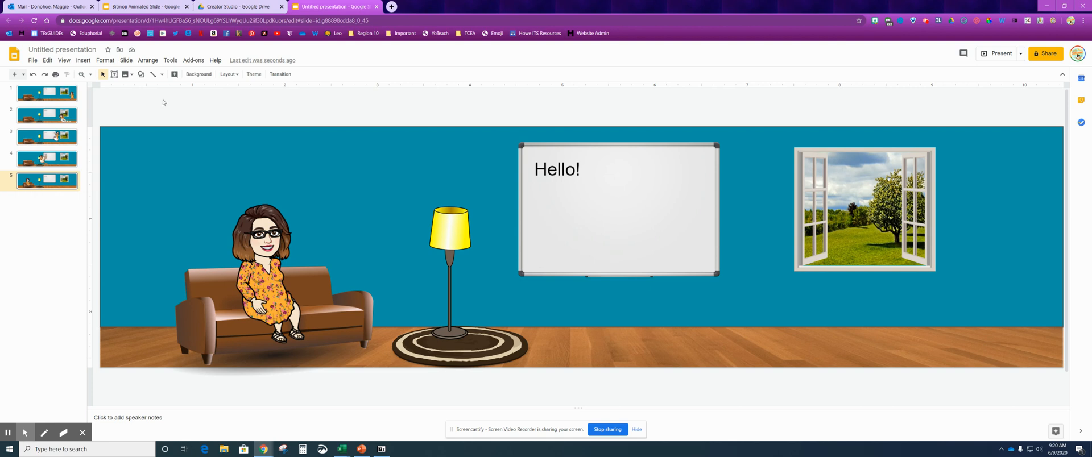
# Step: Search the G Suite Marketplace for the "creator studio" add-on, then close the marketplace
pyautogui.click(194, 60)
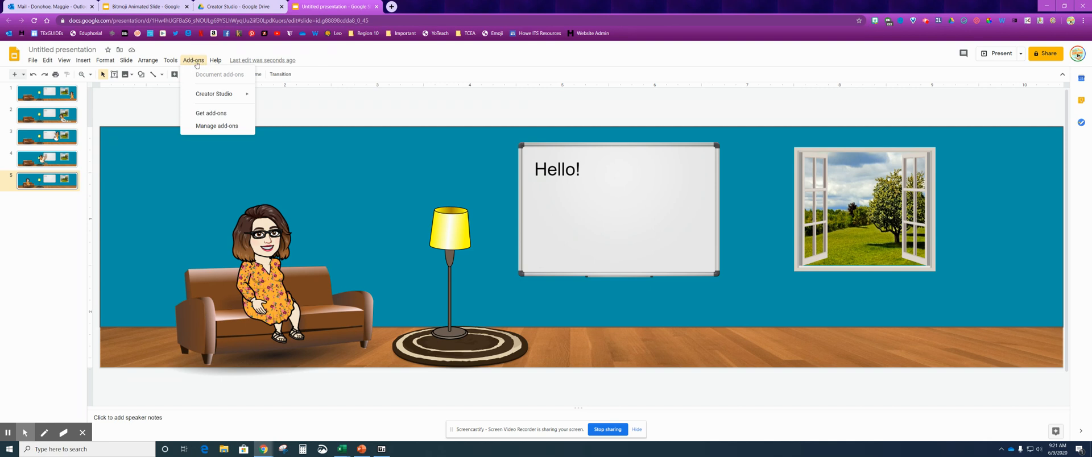
pyautogui.click(202, 114)
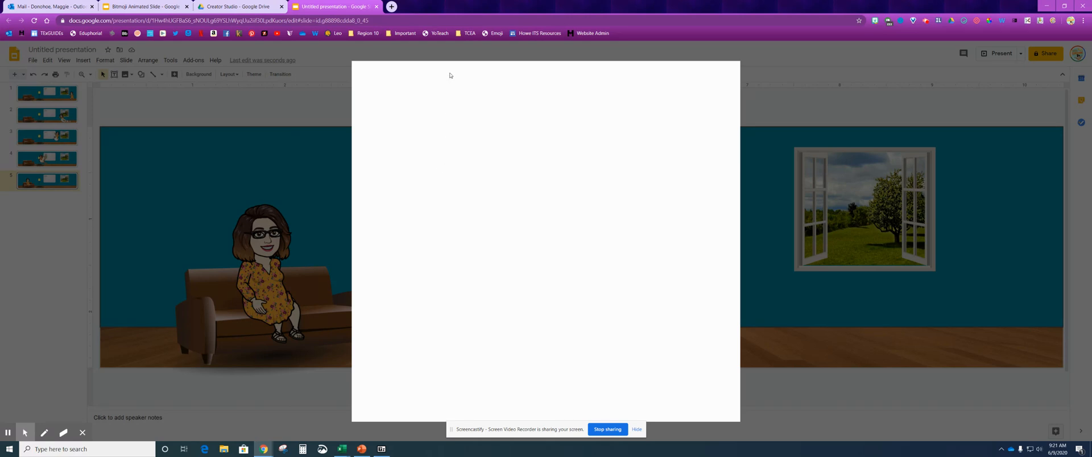
pyautogui.click(544, 74)
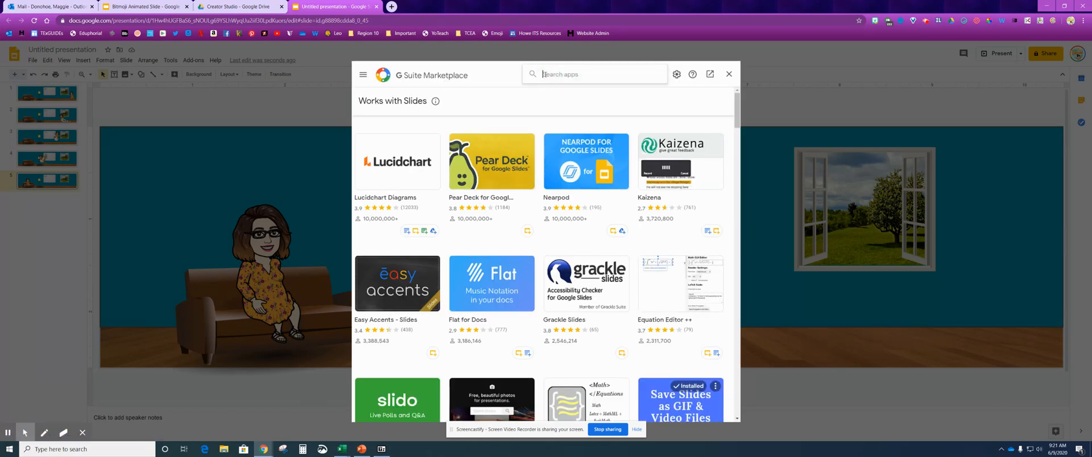
pyautogui.write('creat')
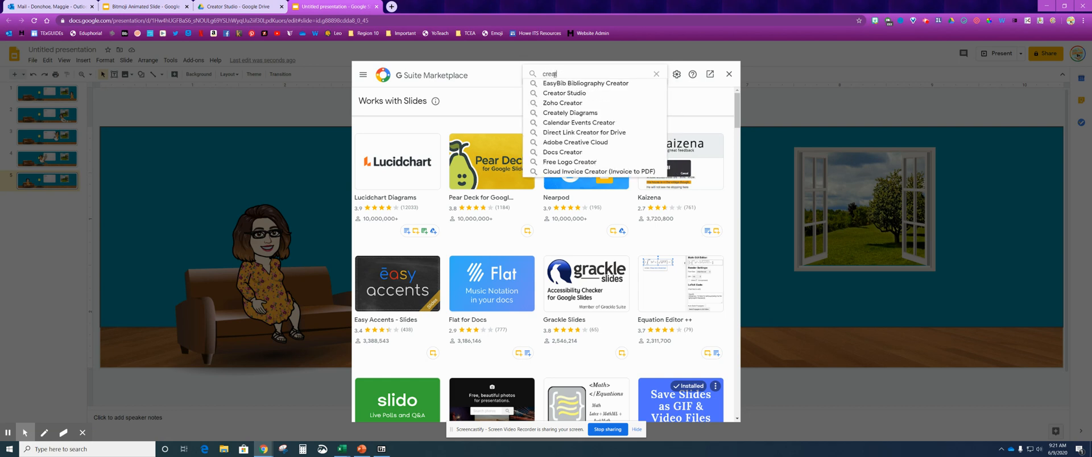
pyautogui.write('or studio')
pyautogui.press('Return')
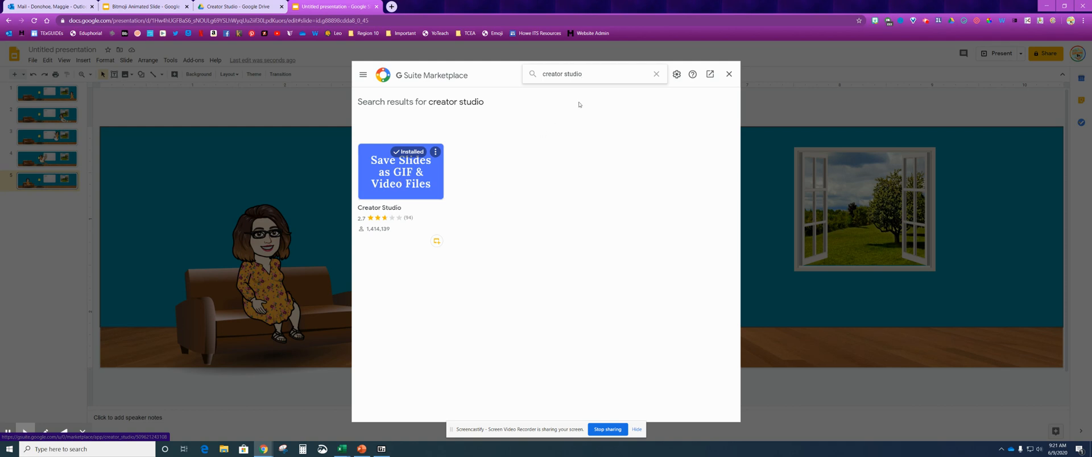
pyautogui.click(729, 74)
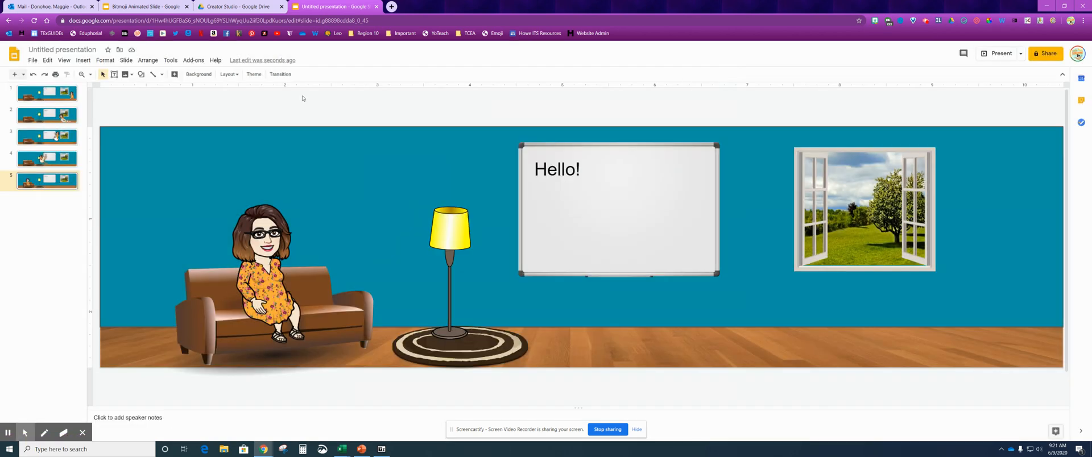
# Step: Export the slides with the Creator Studio add-on as an animated GIF, 1000 pixels wide with a .5-second interval between slides
pyautogui.click(192, 60)
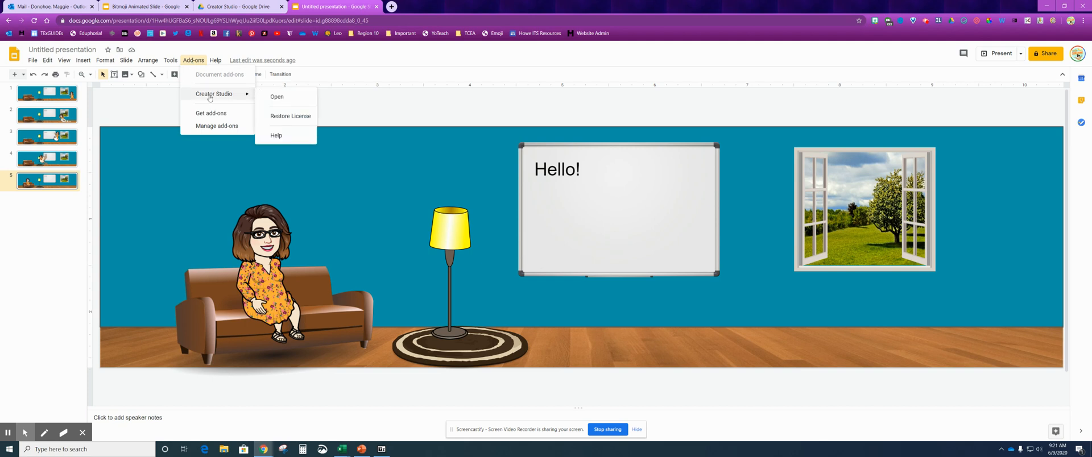
pyautogui.moveTo(208, 97)
pyautogui.click(277, 97)
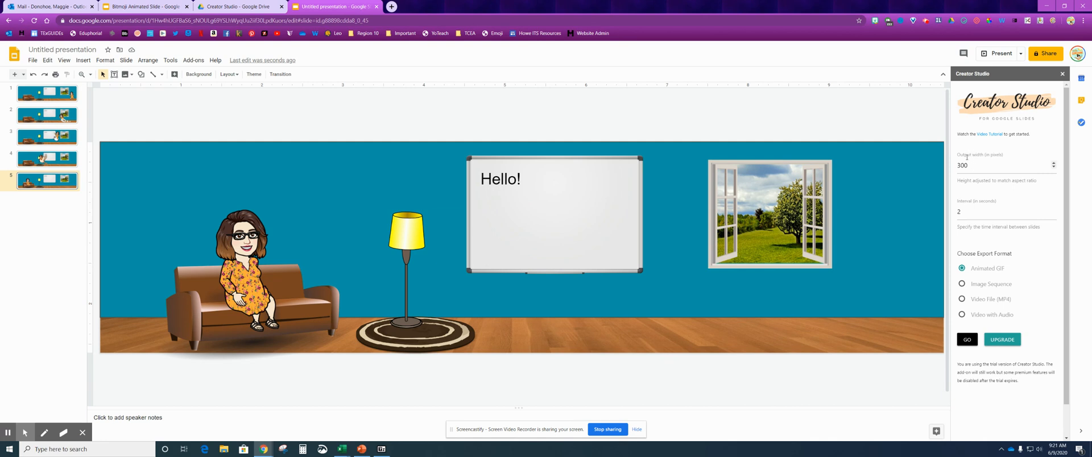
pyautogui.moveTo(976, 167); pyautogui.dragTo(951, 170)
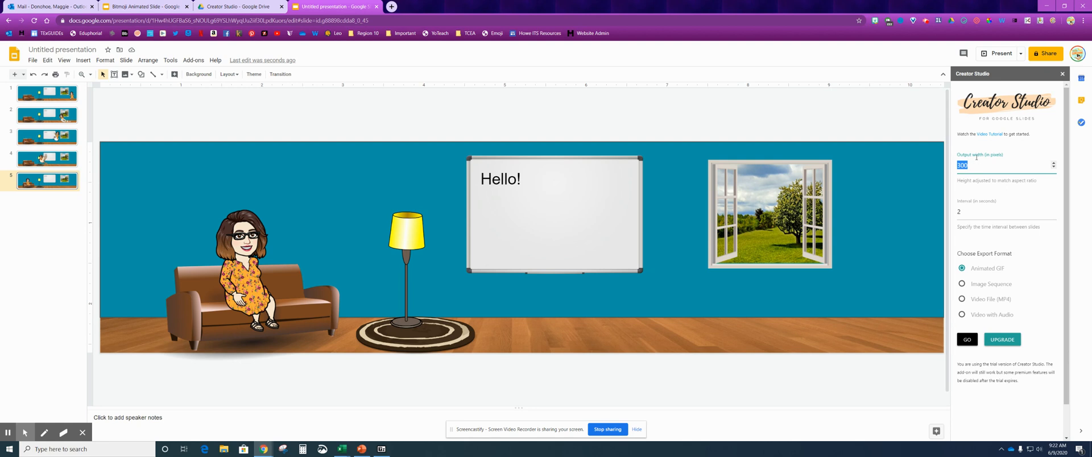
pyautogui.write('1000')
pyautogui.moveTo(960, 215); pyautogui.dragTo(951, 214)
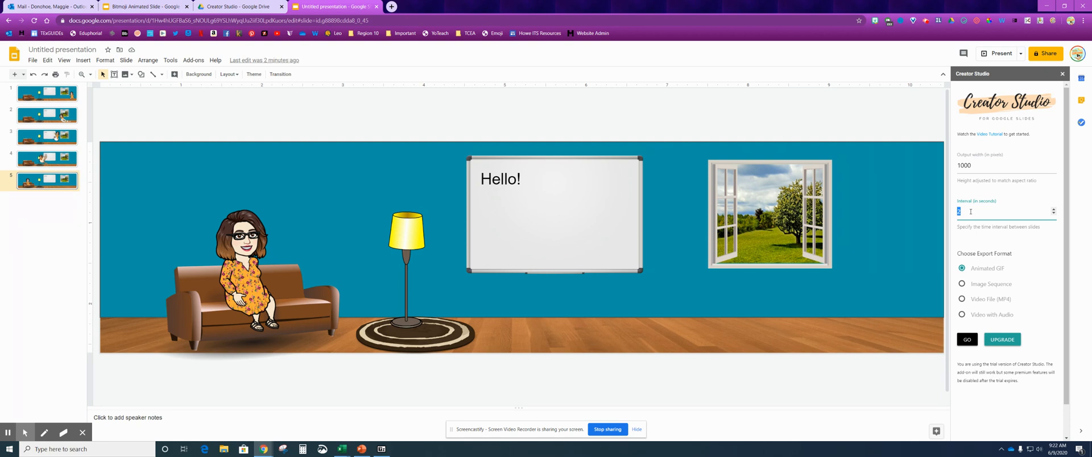
pyautogui.write('.5')
pyautogui.click(965, 341)
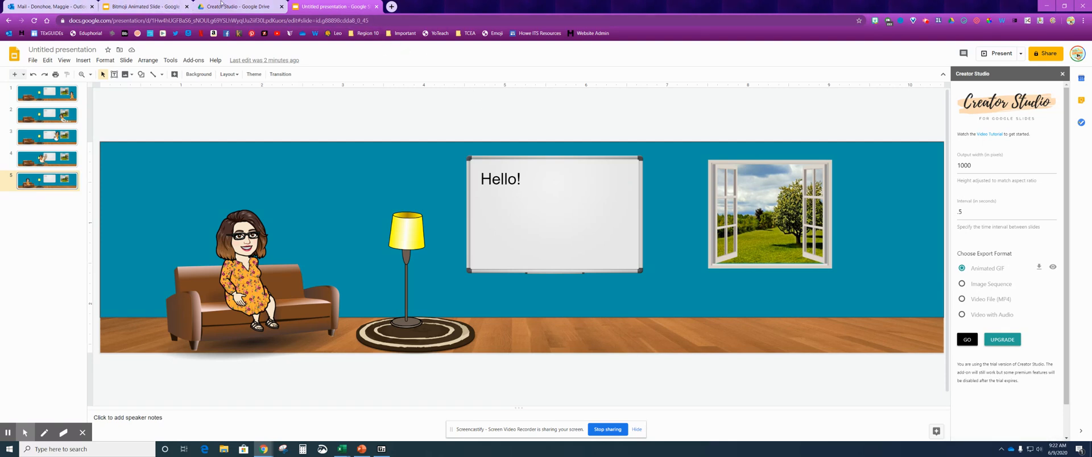
# Step: Switch to Google Drive, open the Creator Studio folder from My Drive and preview Untitled presentation.gif
pyautogui.click(203, 8)
pyautogui.click(12, 52)
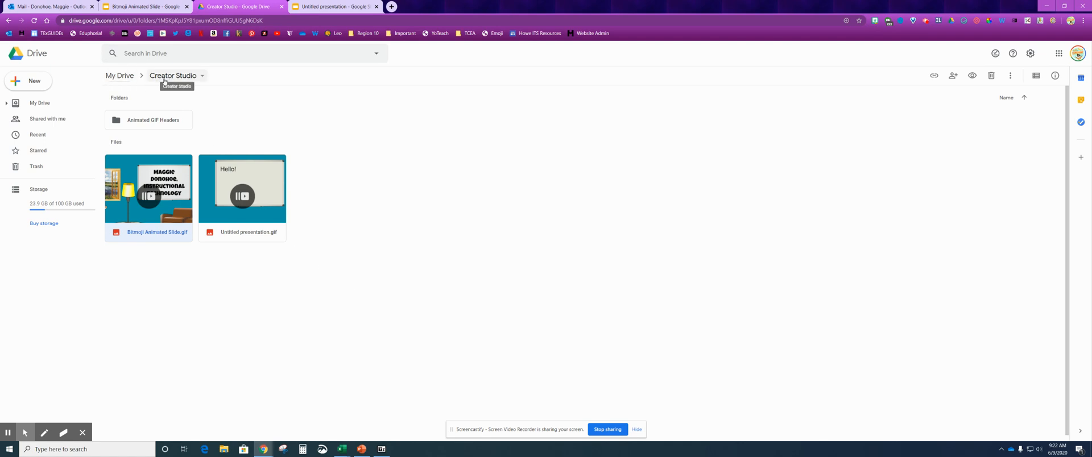
pyautogui.click(120, 76)
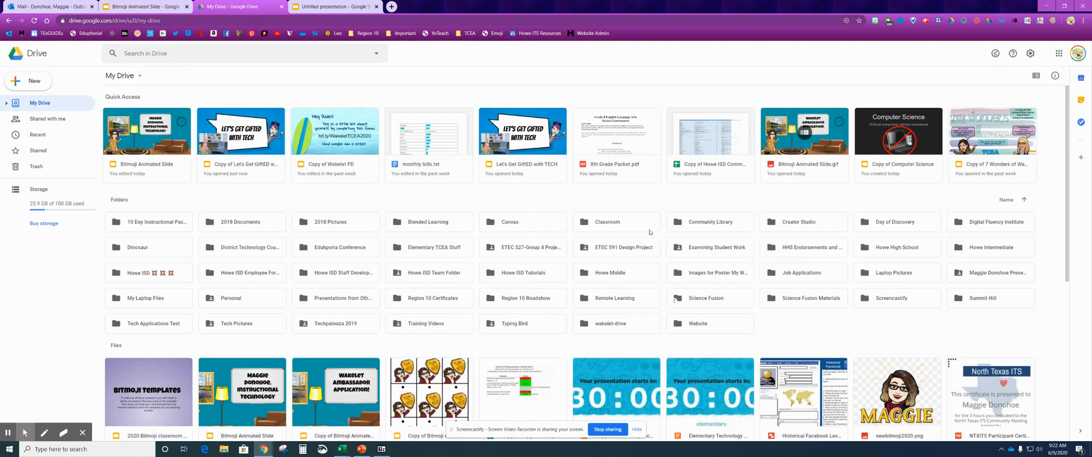
pyautogui.doubleClick(805, 225)
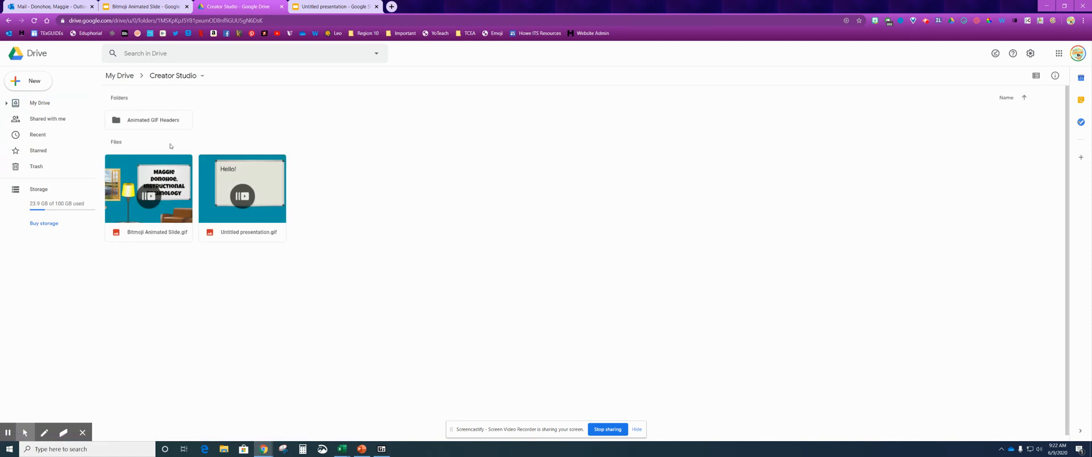
pyautogui.doubleClick(239, 210)
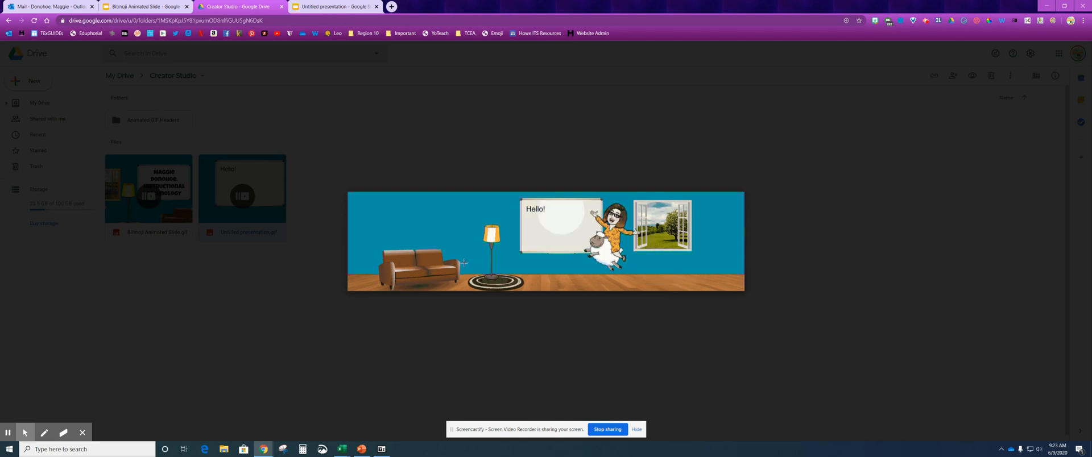
# Step: Close the GIF preview in Google Drive, then return to the untitled presentation and close the Creator Studio add-on
pyautogui.click(136, 5)
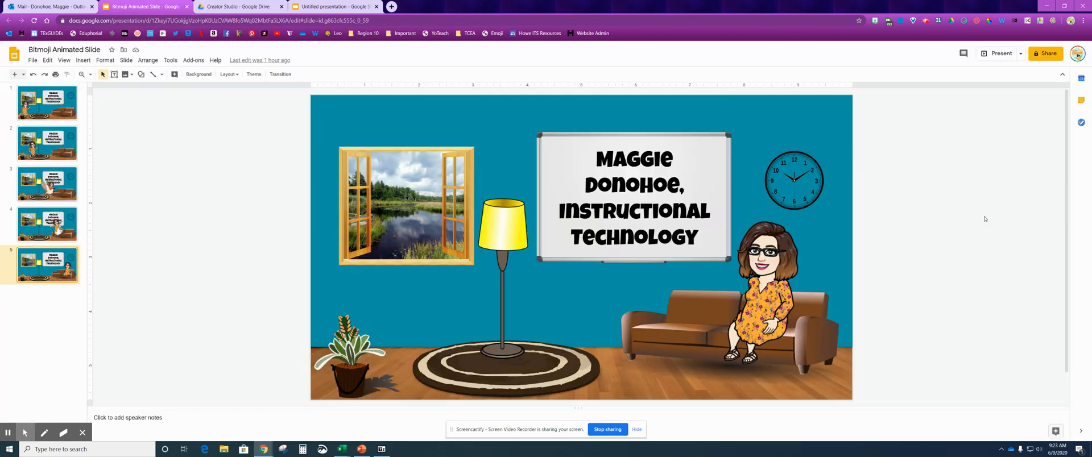
pyautogui.click(313, 7)
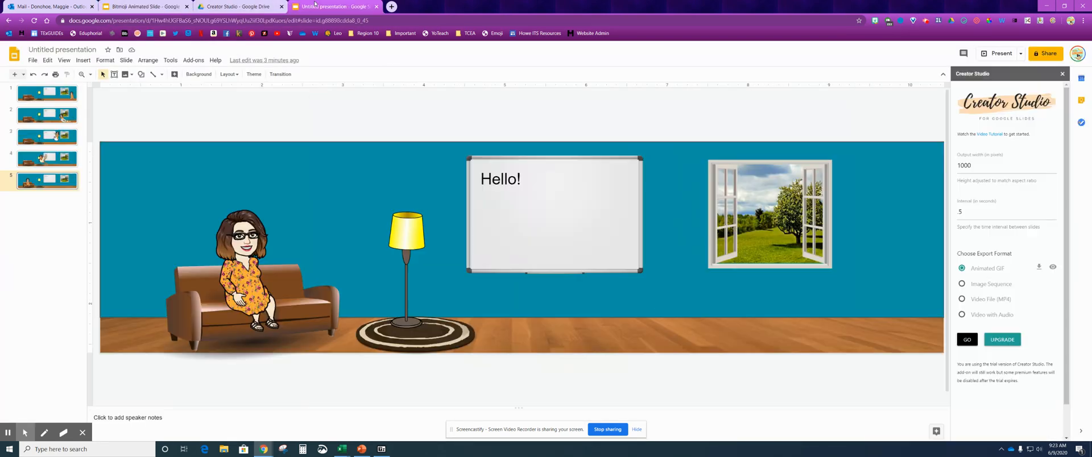
pyautogui.click(230, 6)
pyautogui.click(115, 112)
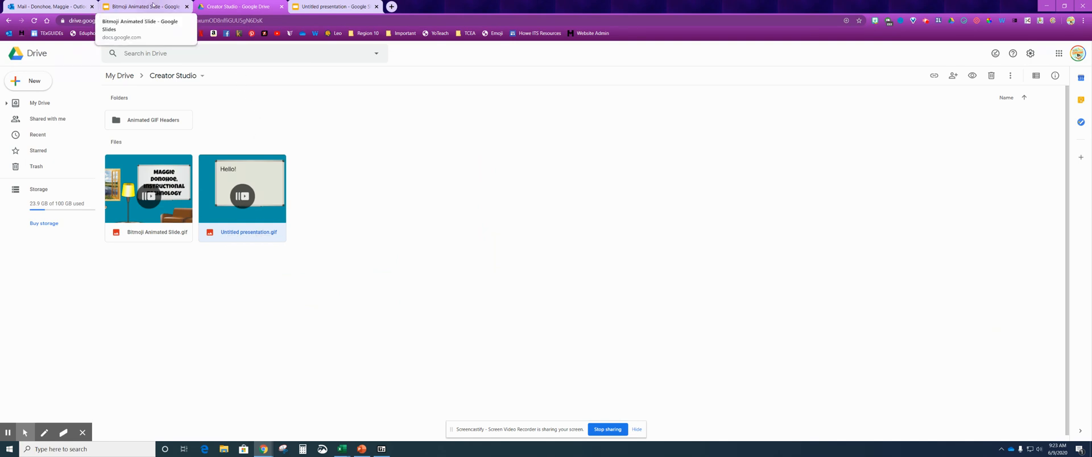
pyautogui.click(333, 6)
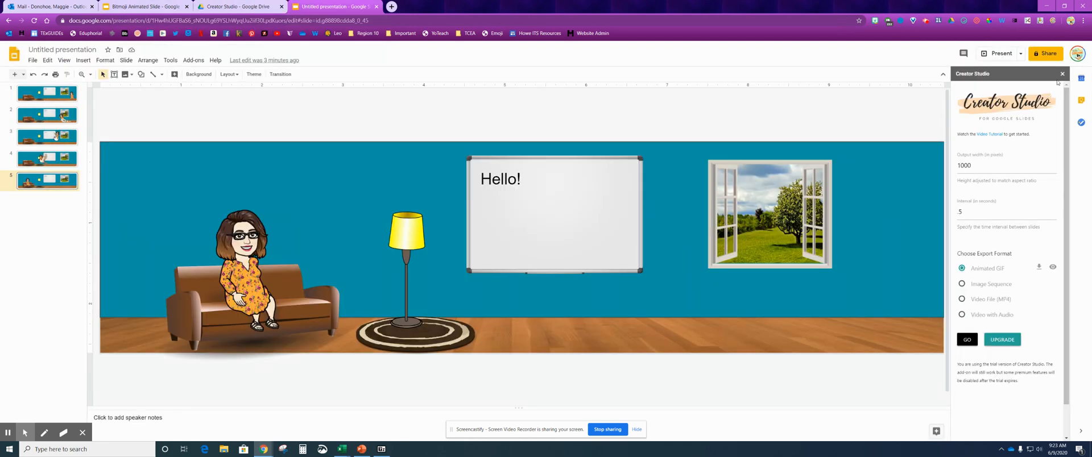
pyautogui.click(1062, 74)
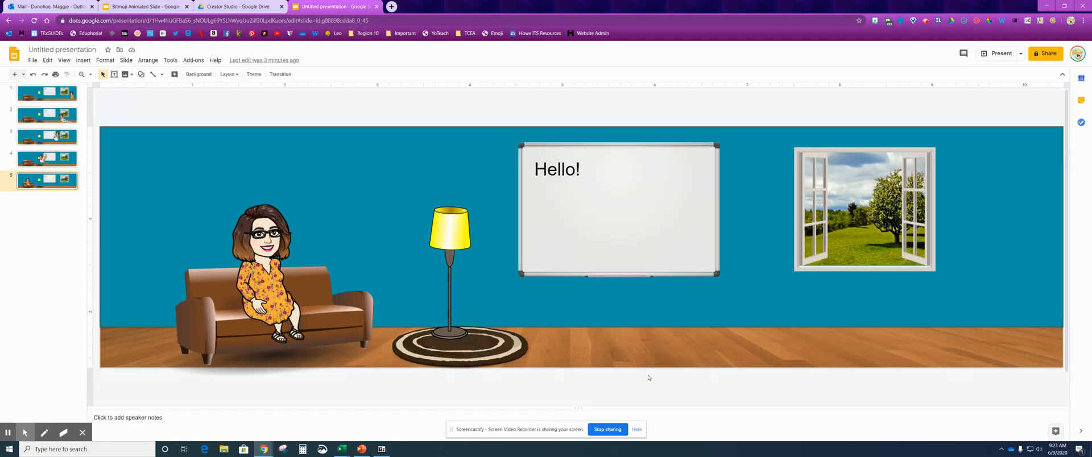